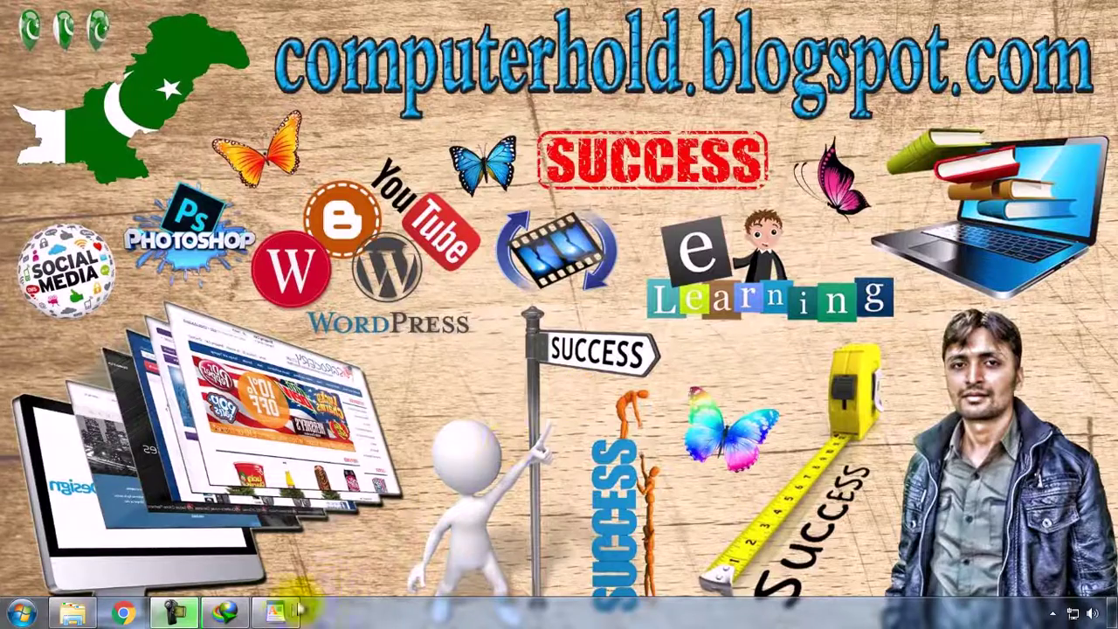
# Bring up the WordPad notes and highlight lines from 'Hello Friends!' to the open-picture step.
pyautogui.click(275, 611)
pyautogui.click(465, 192)
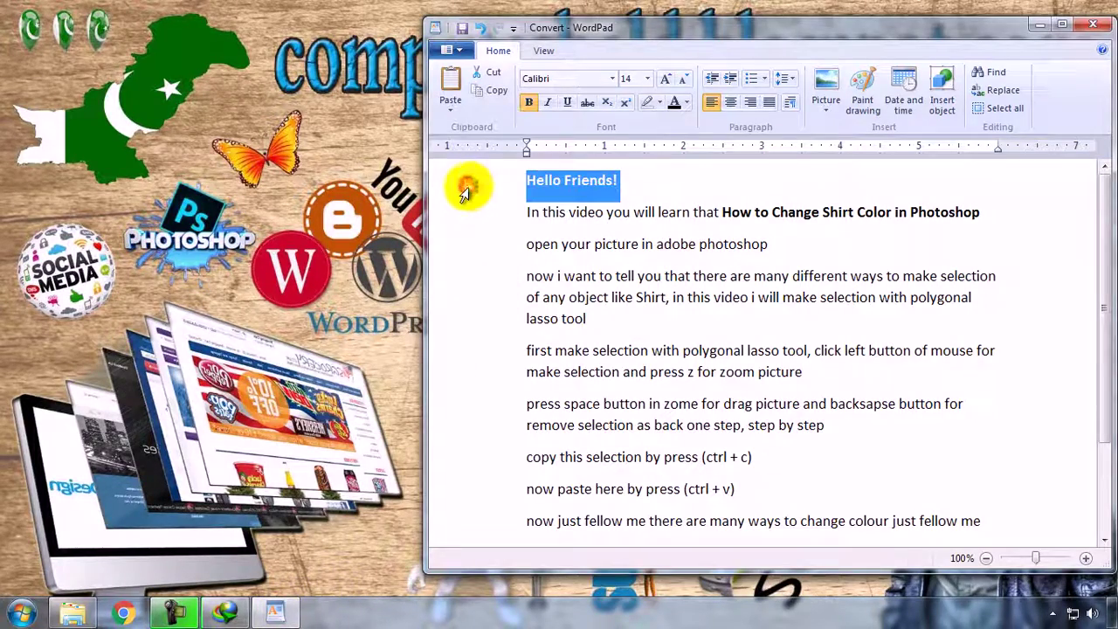
pyautogui.click(458, 217)
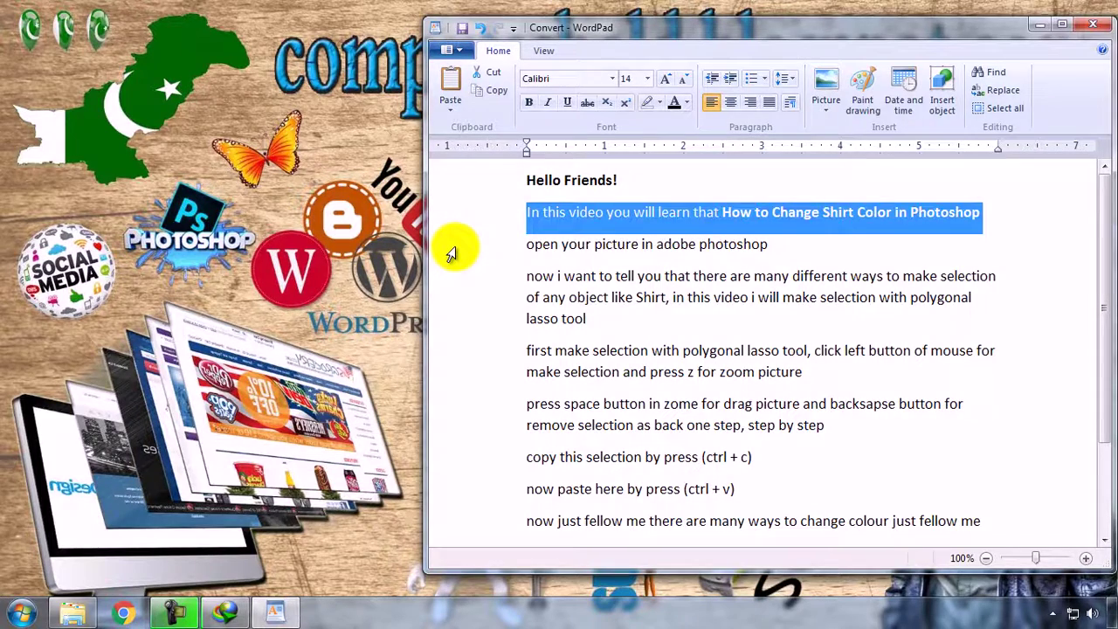
pyautogui.click(450, 253)
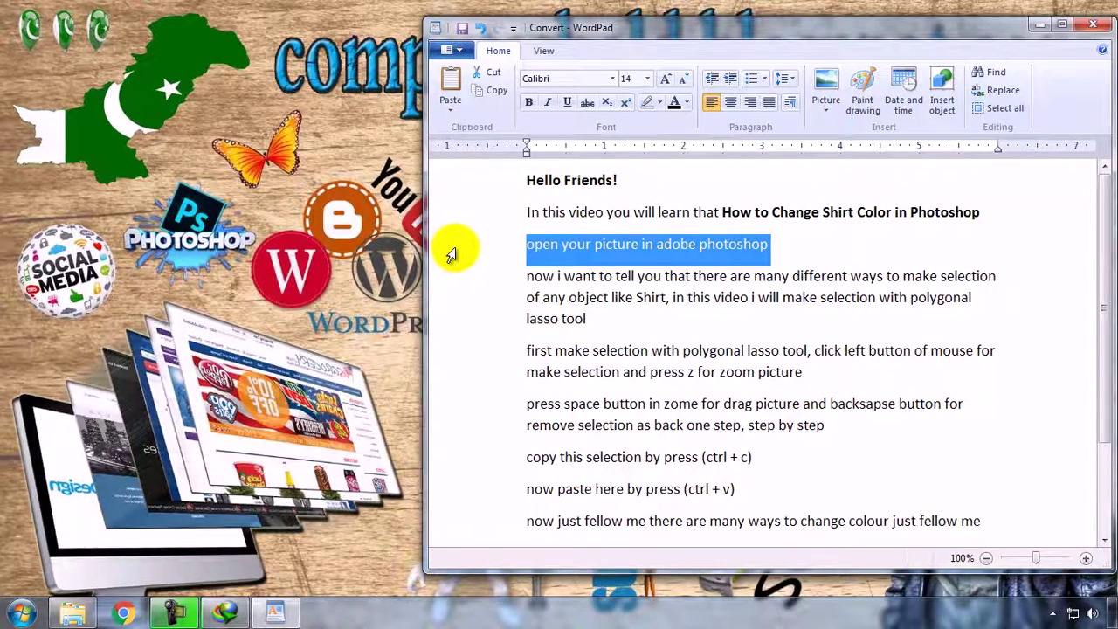
# Launch Photoshop 7.0 and drag 689339_arr.jpg into it from the Pictures library.
pyautogui.click(21, 613)
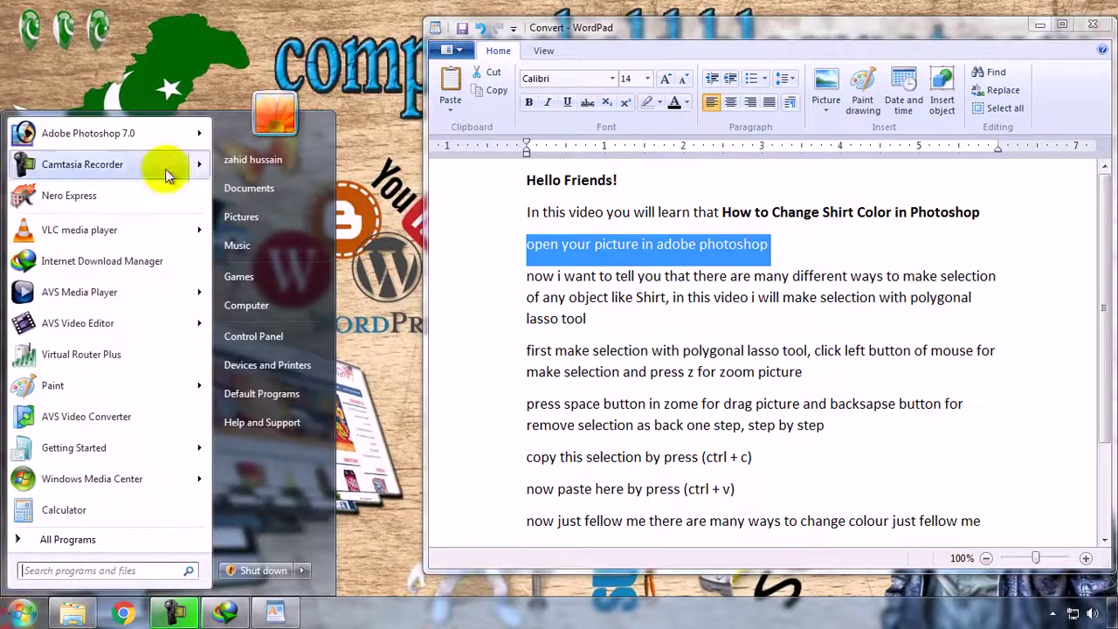
pyautogui.click(121, 133)
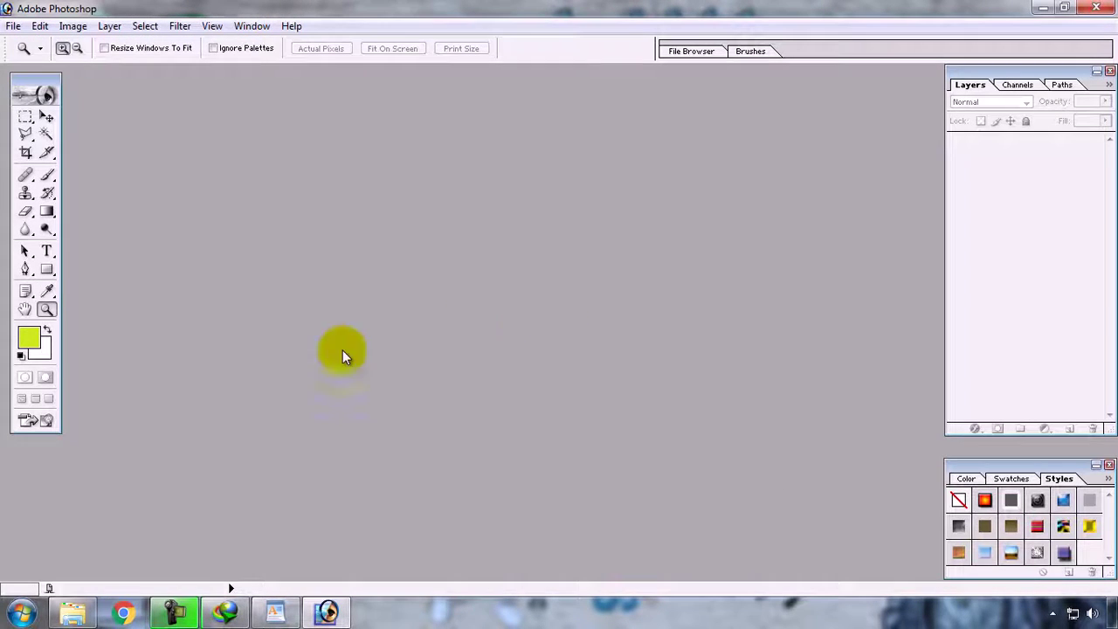
pyautogui.click(73, 611)
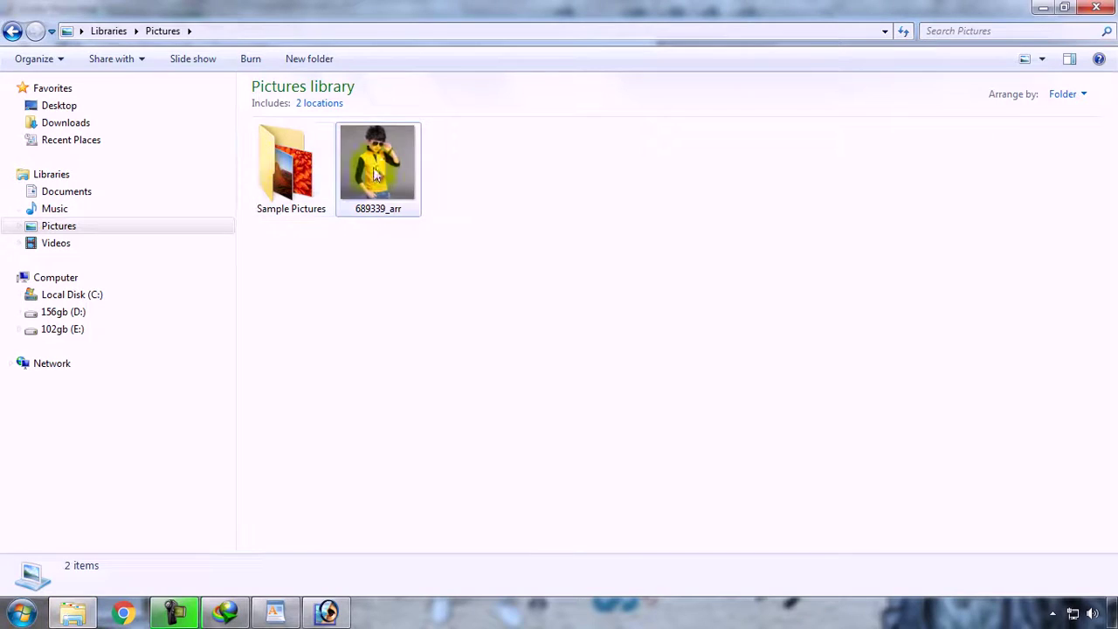
pyautogui.moveTo(404, 169)
pyautogui.mouseDown()
pyautogui.moveTo(332, 602)
pyautogui.moveTo(440, 313)
pyautogui.mouseUp()
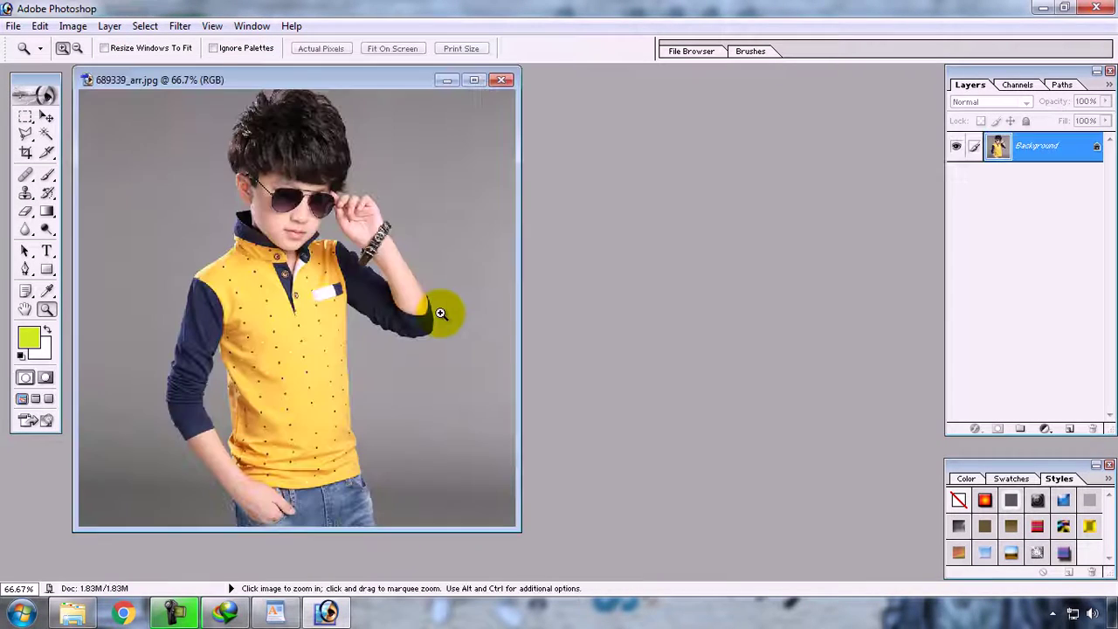
# Convert the Background into Layer 0 and duplicate it as 'Layer 0 copy'.
pyautogui.doubleClick(1038, 154)
pyautogui.press('Return')
pyautogui.rightClick(1039, 154)
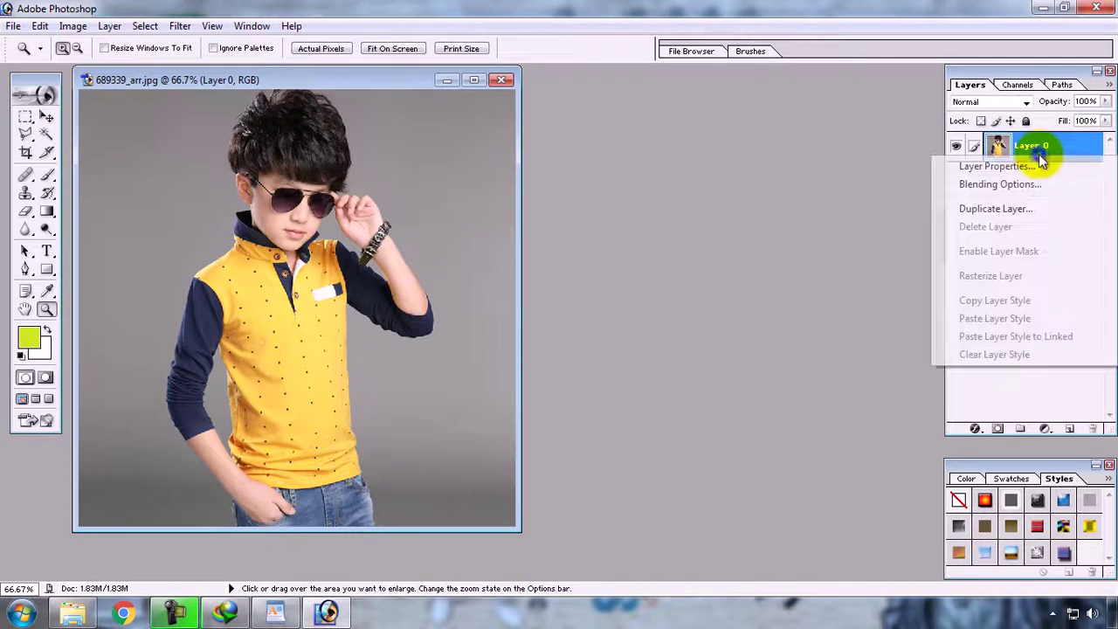
pyautogui.click(1004, 212)
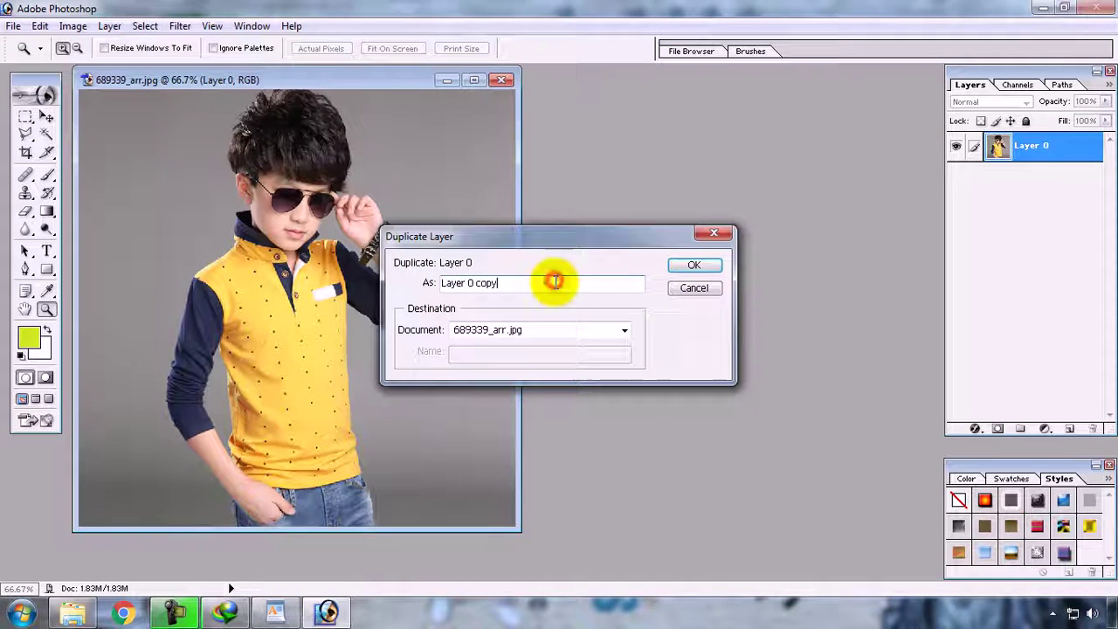
pyautogui.moveTo(555, 281); pyautogui.dragTo(434, 283)
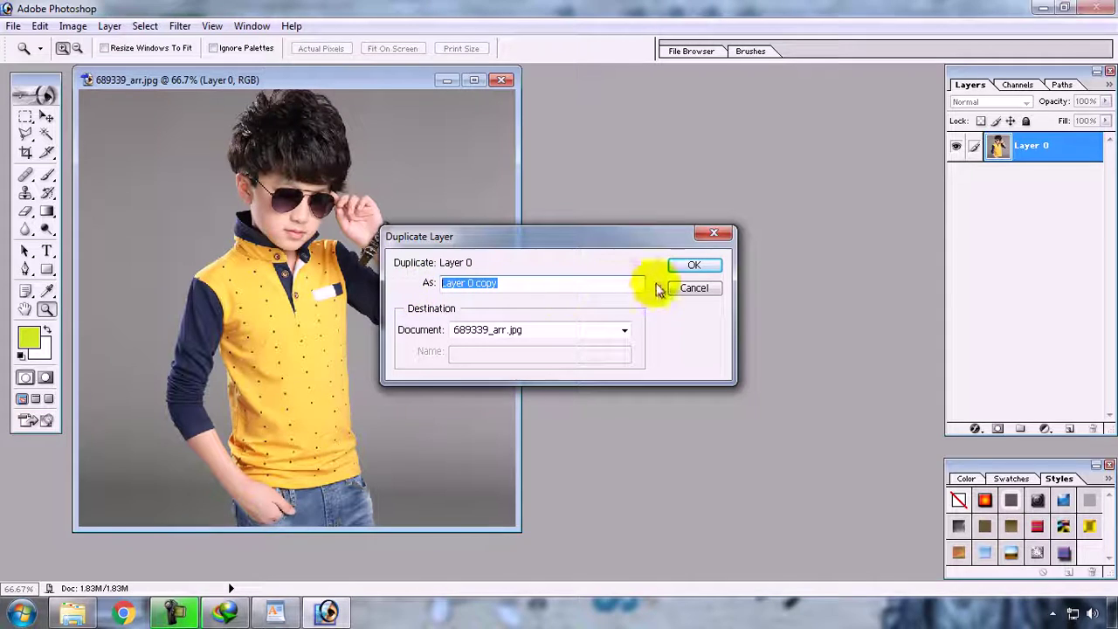
pyautogui.click(693, 267)
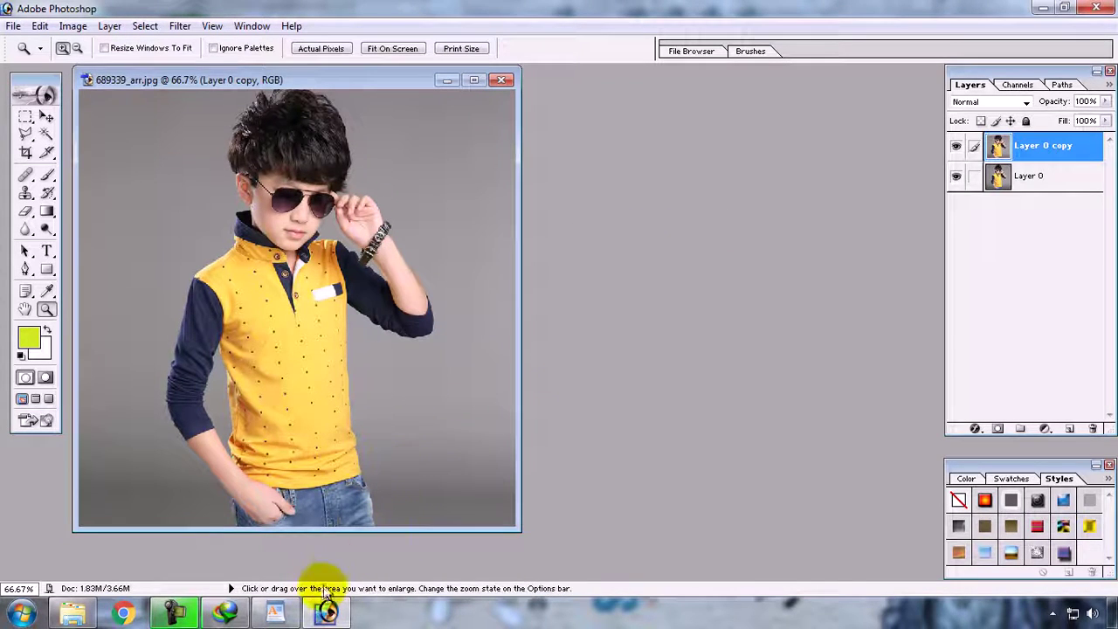
pyautogui.click(278, 614)
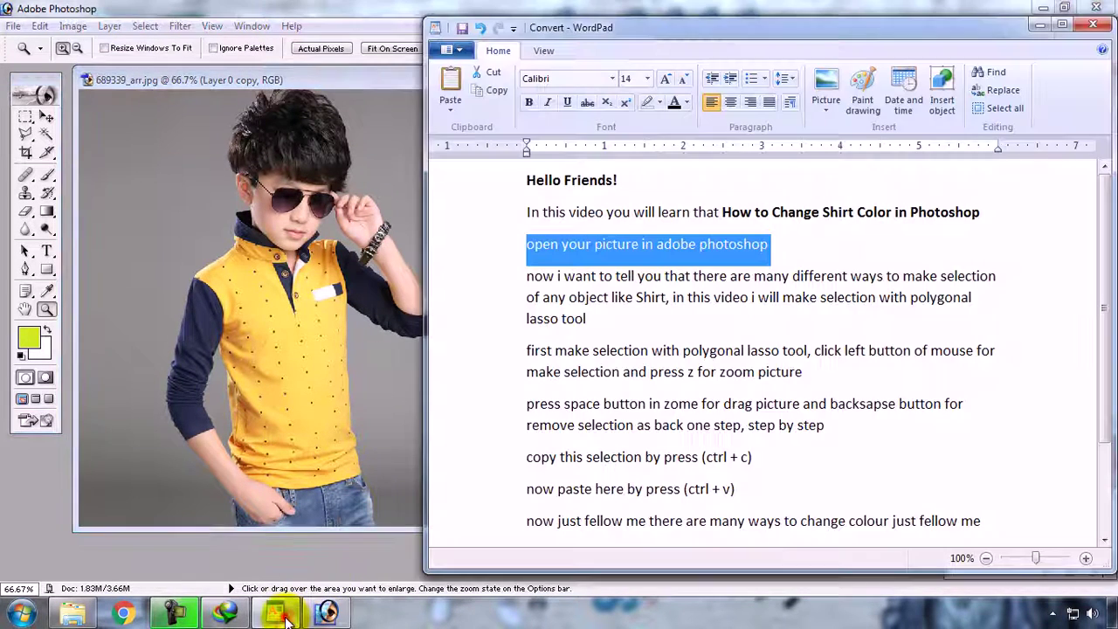
# Highlight the notes on selection methods, lasso zooming, panning and undoing points step by step.
pyautogui.click(468, 288)
pyautogui.moveTo(468, 288); pyautogui.dragTo(468, 320)
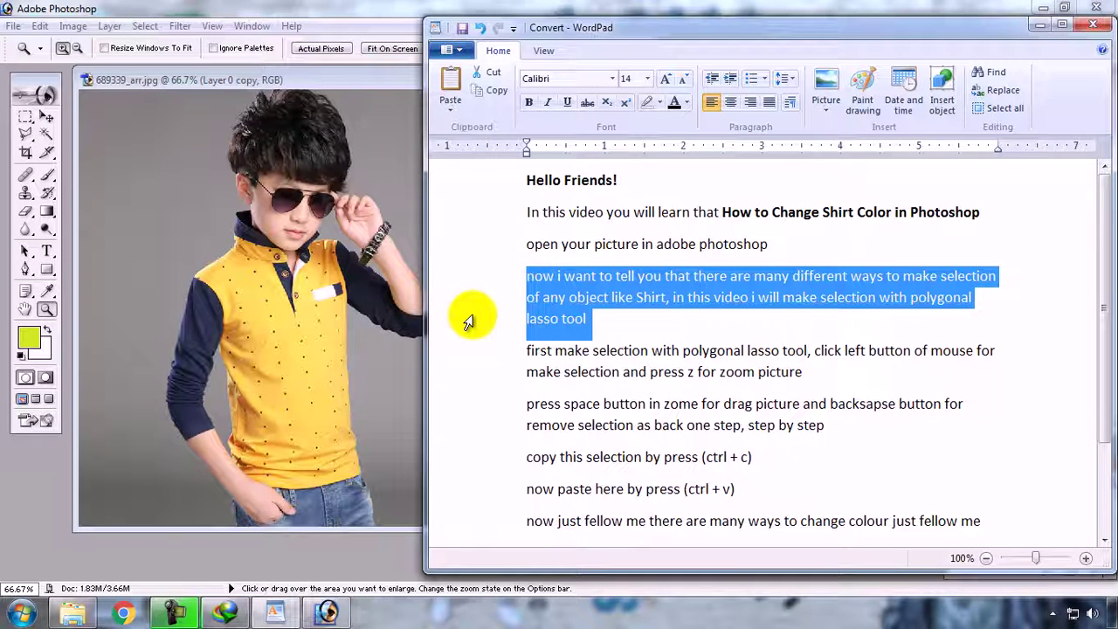
pyautogui.click(459, 351)
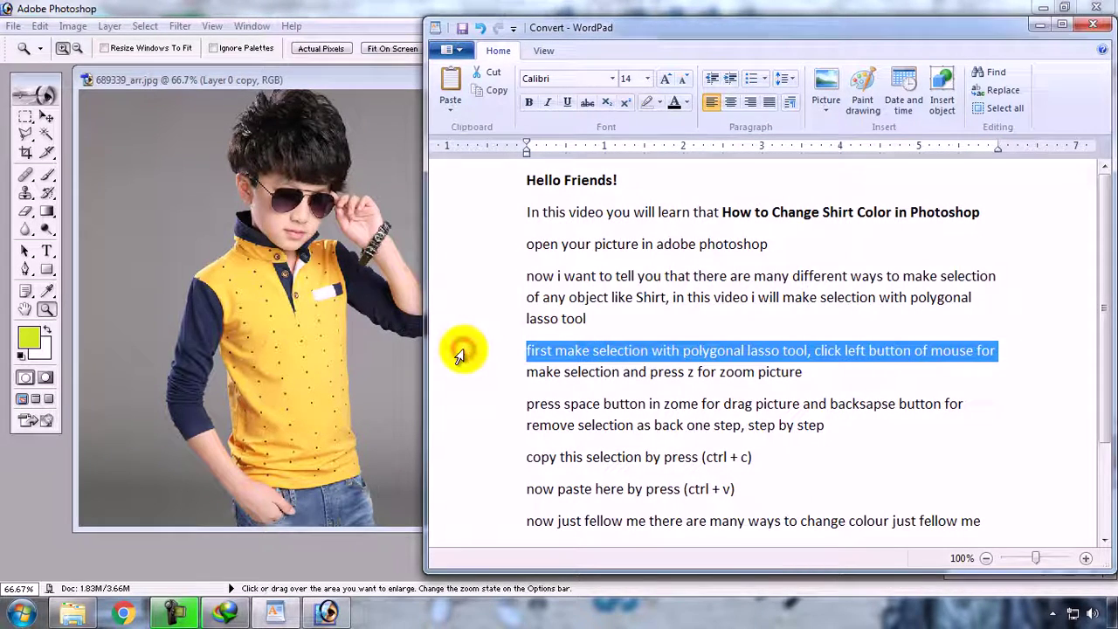
pyautogui.moveTo(458, 351); pyautogui.dragTo(456, 375)
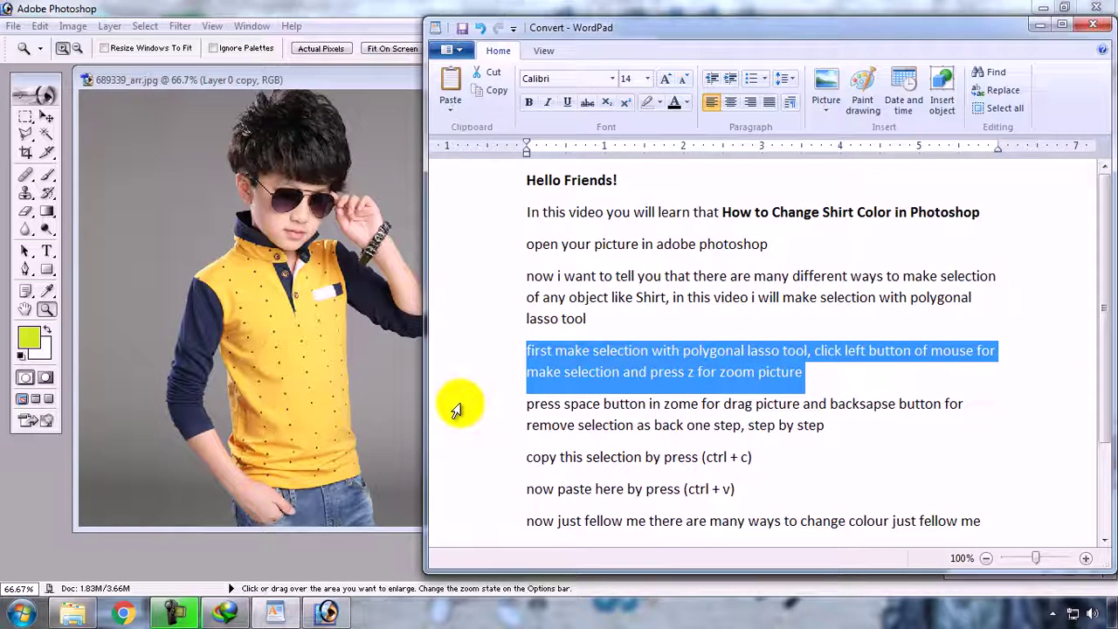
pyautogui.click(456, 410)
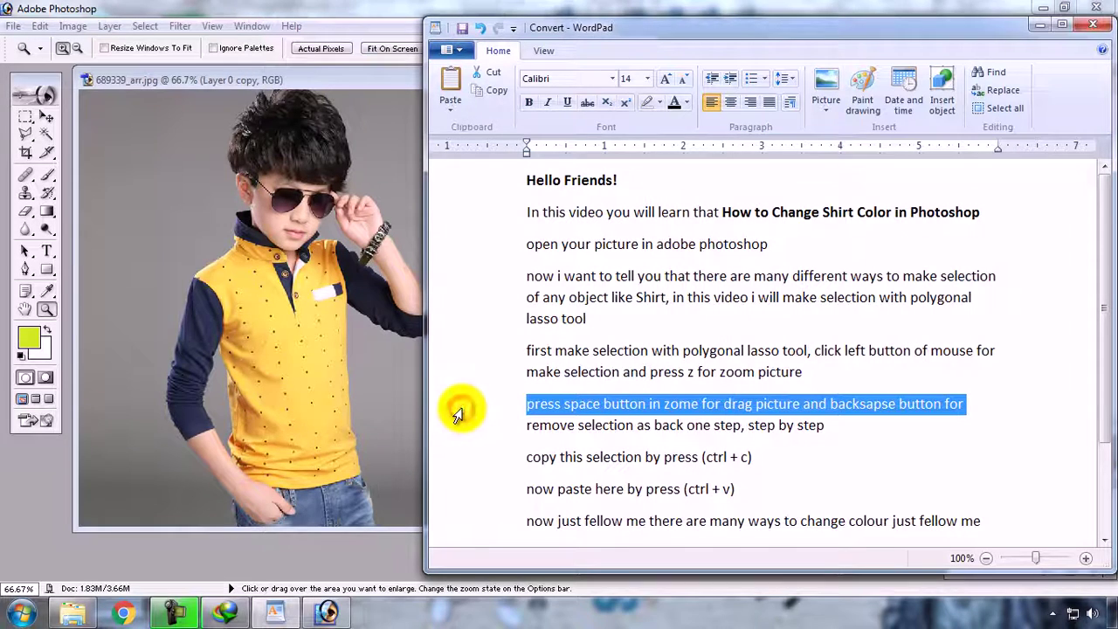
pyautogui.moveTo(456, 414); pyautogui.dragTo(456, 430)
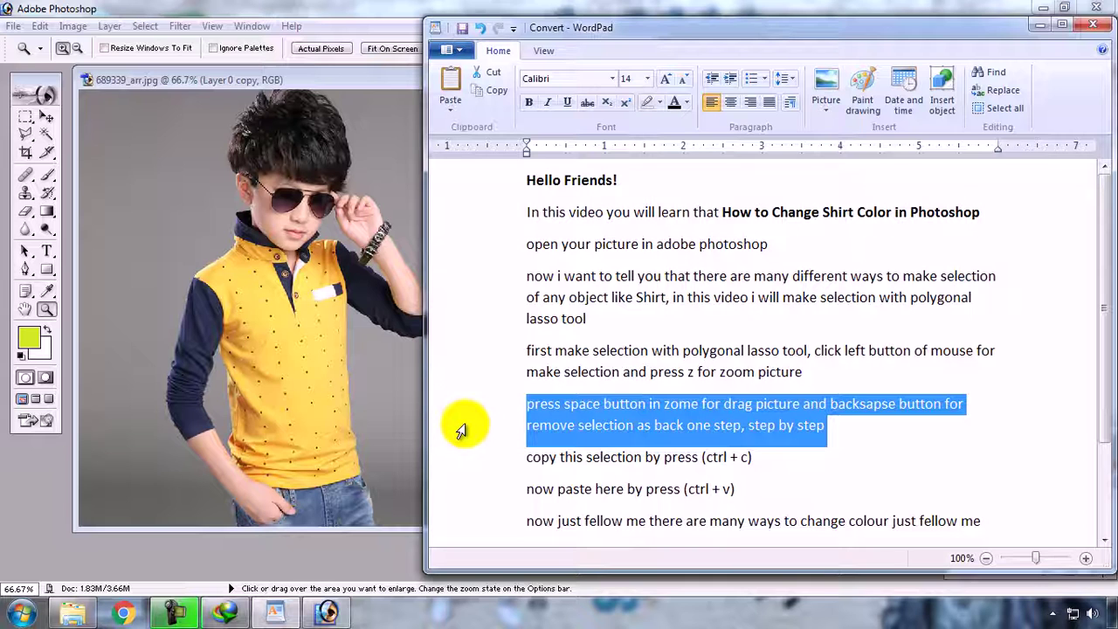
# Maximize the photo, zoom onto the shirt's lower left hem, and choose the Polygonal Lasso Tool.
pyautogui.click(333, 79)
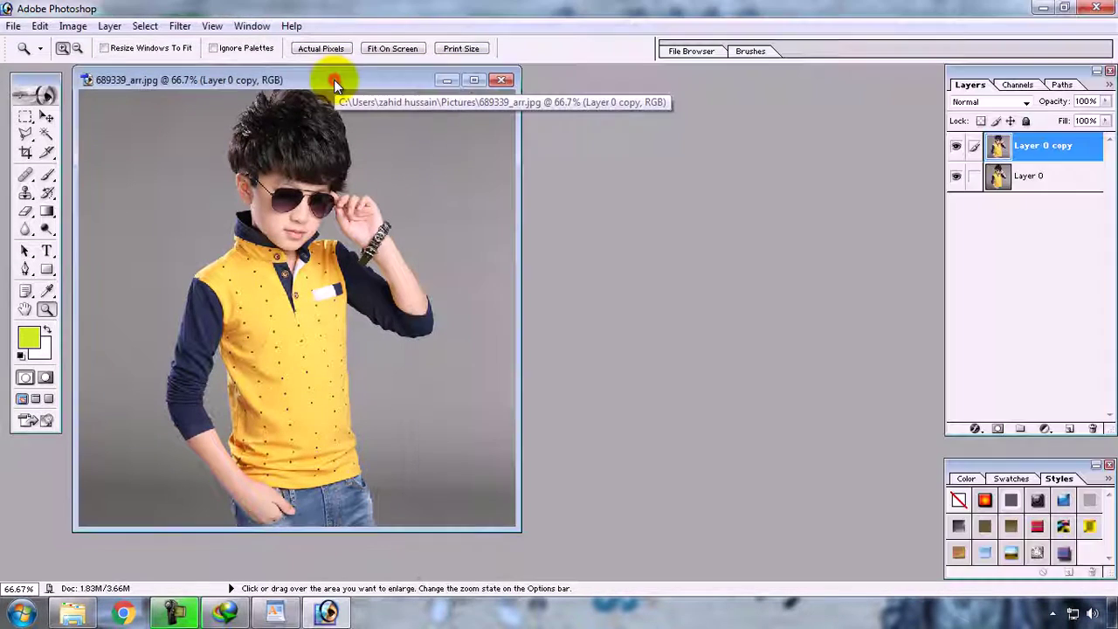
pyautogui.click(473, 80)
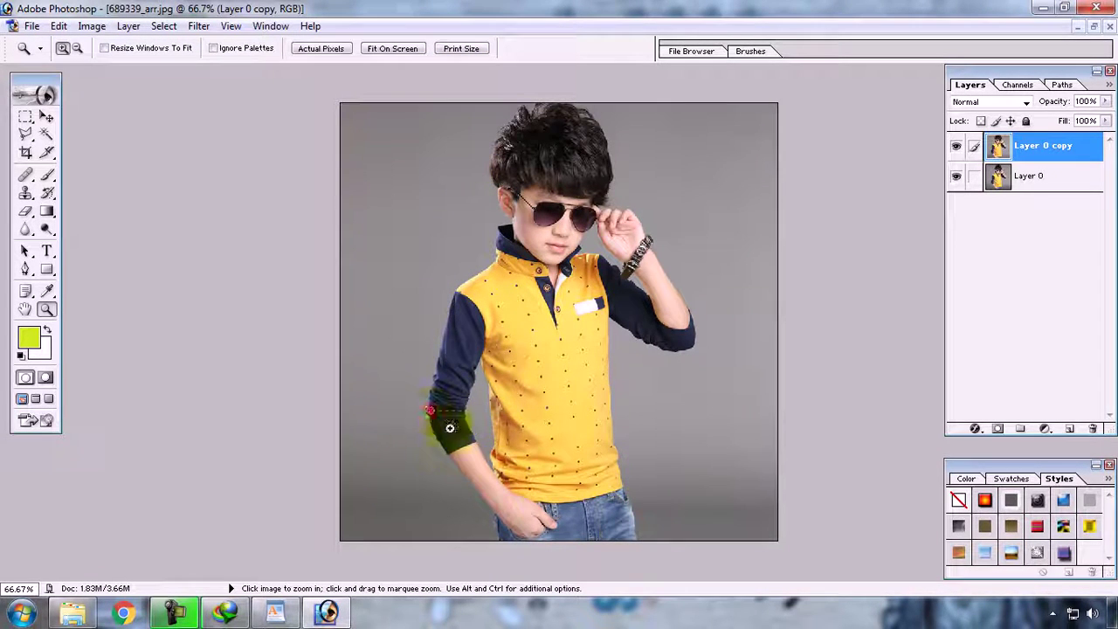
pyautogui.moveTo(437, 407); pyautogui.dragTo(589, 522)
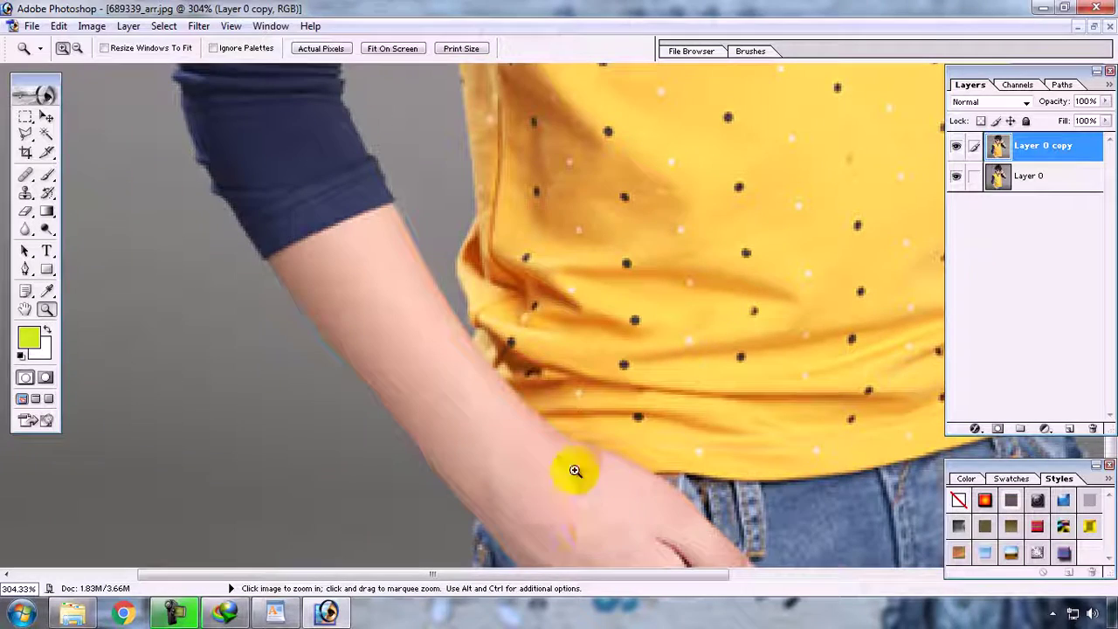
pyautogui.moveTo(607, 337)
pyautogui.mouseDown()
pyautogui.moveTo(728, 217)
pyautogui.moveTo(606, 250)
pyautogui.moveTo(547, 303)
pyautogui.mouseUp()
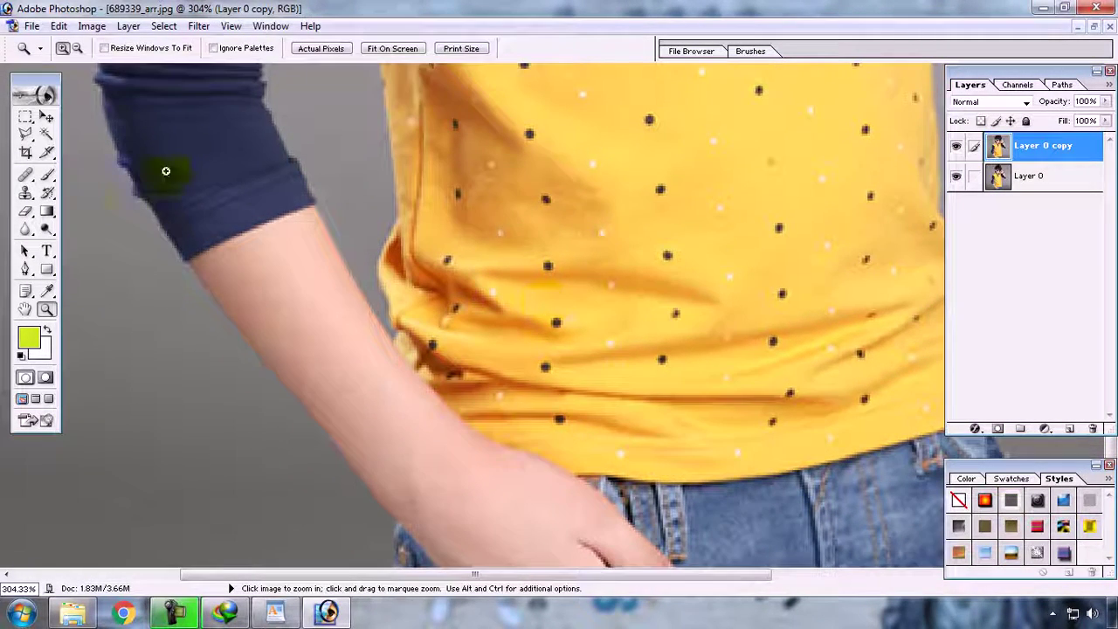
pyautogui.click(27, 136)
pyautogui.moveTo(27, 137); pyautogui.dragTo(105, 158)
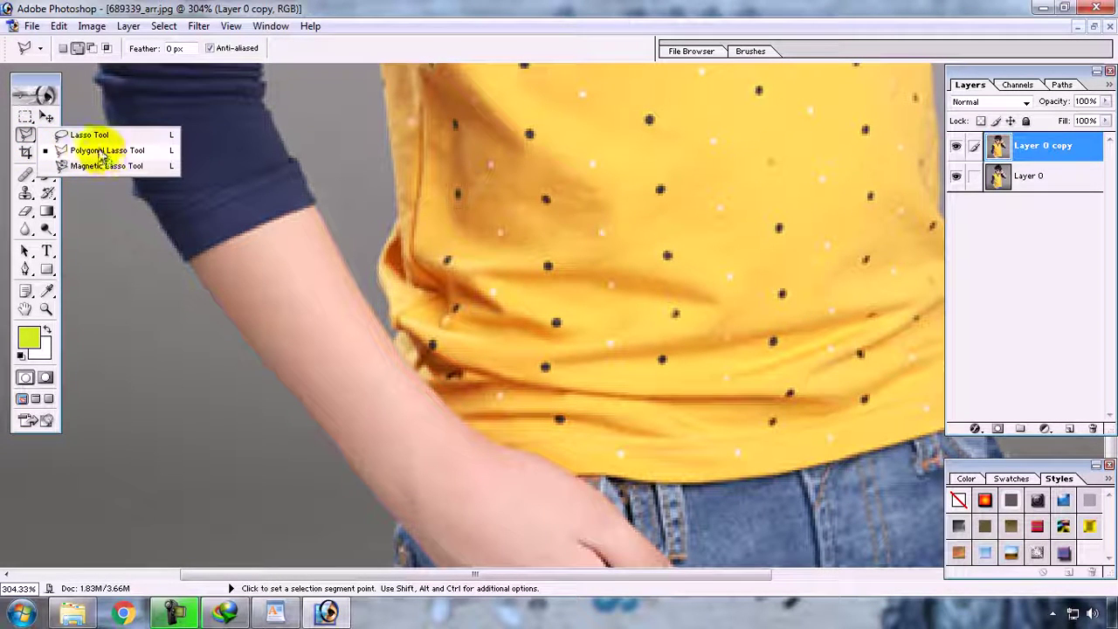
# Start the polygonal selection with points up the yellow shirt's lower left edge.
pyautogui.moveTo(105, 157); pyautogui.dragTo(96, 150)
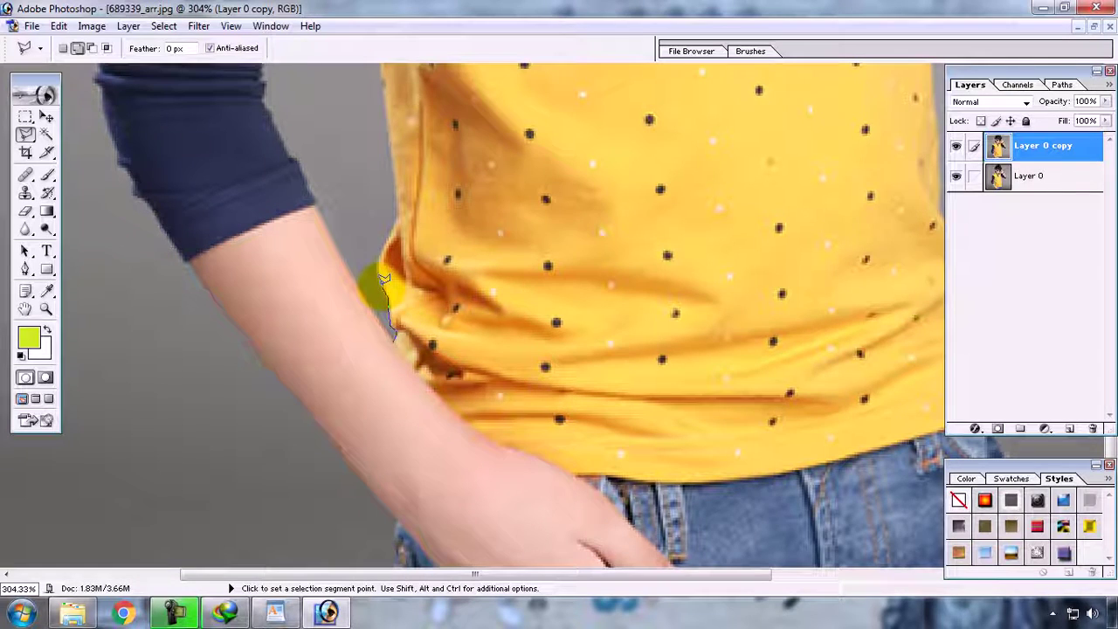
pyautogui.click(381, 268)
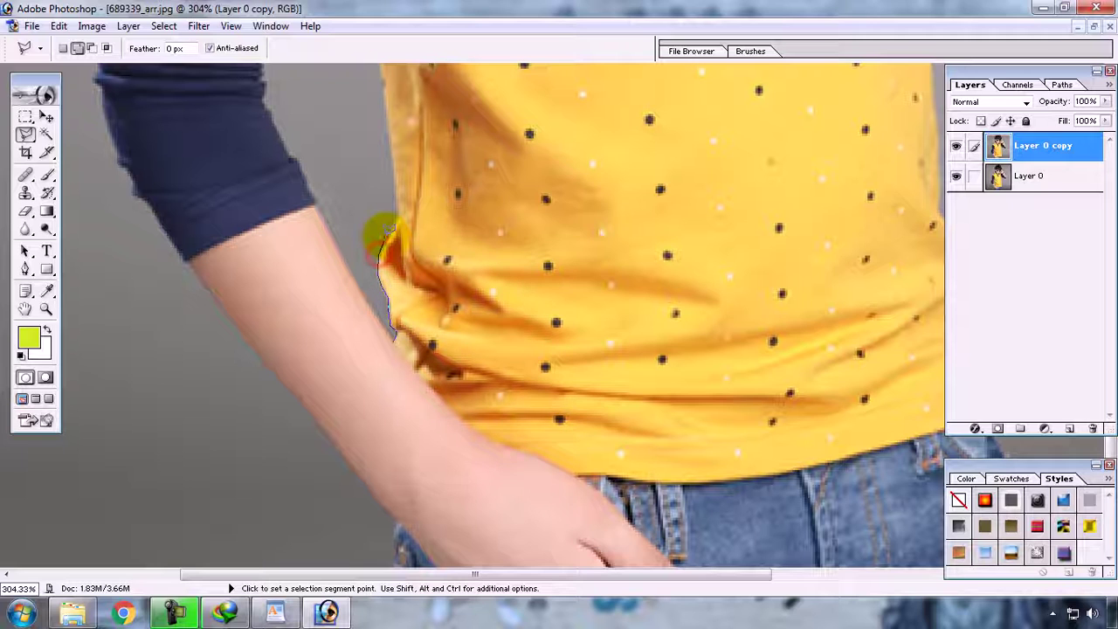
pyautogui.click(385, 229)
pyautogui.click(396, 210)
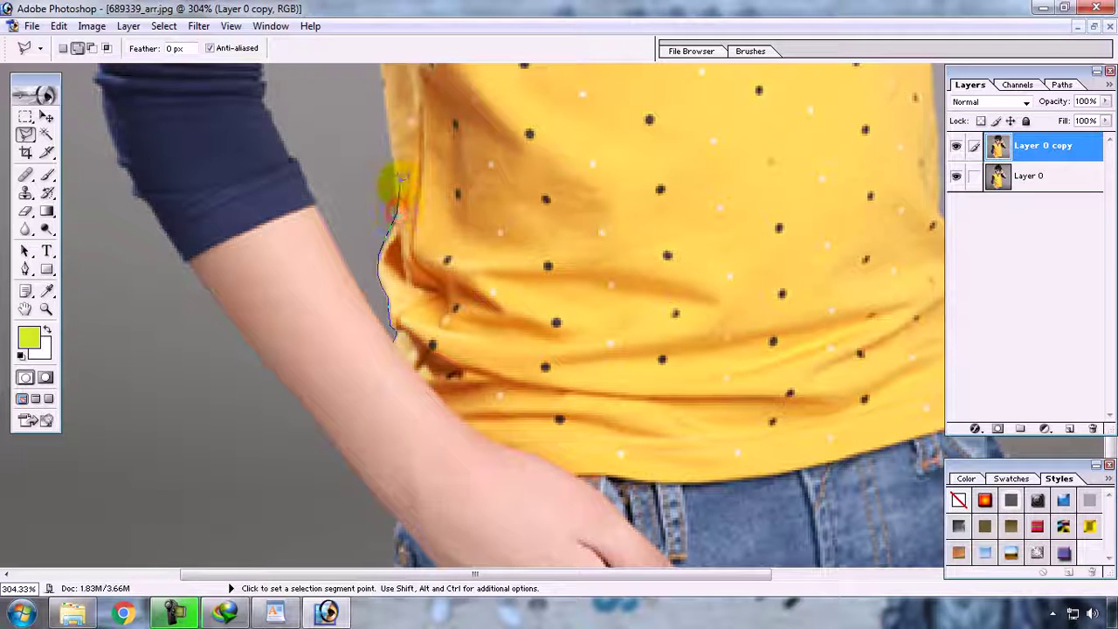
pyautogui.click(395, 171)
pyautogui.click(390, 108)
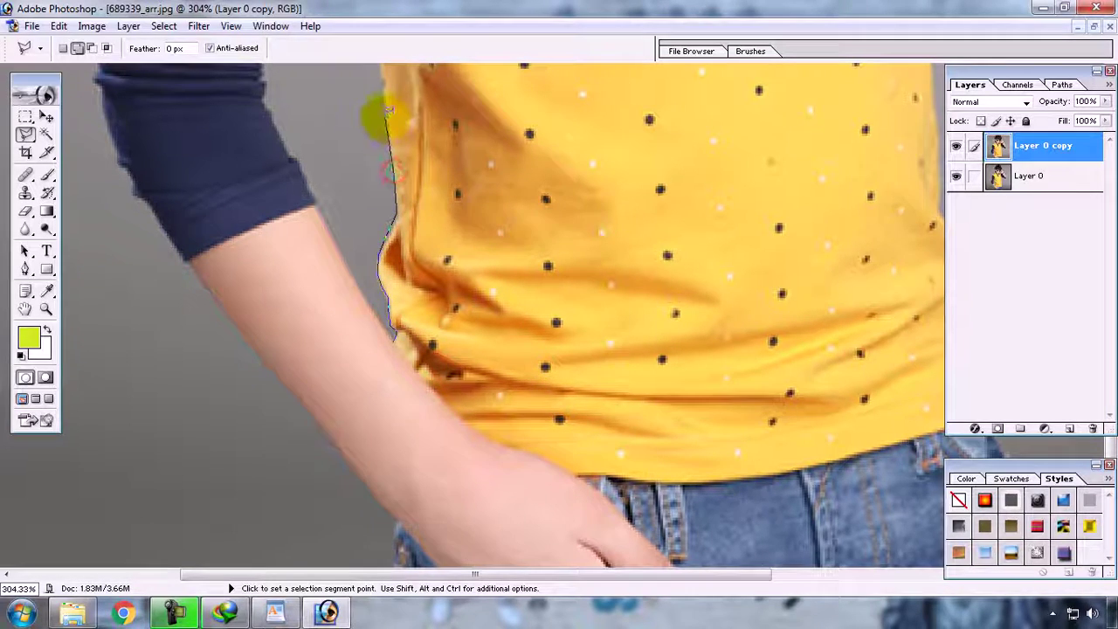
# Continue the outline up the shirt's left side toward the navy sleeve.
pyautogui.moveTo(386, 116); pyautogui.dragTo(386, 361)
pyautogui.click(382, 288)
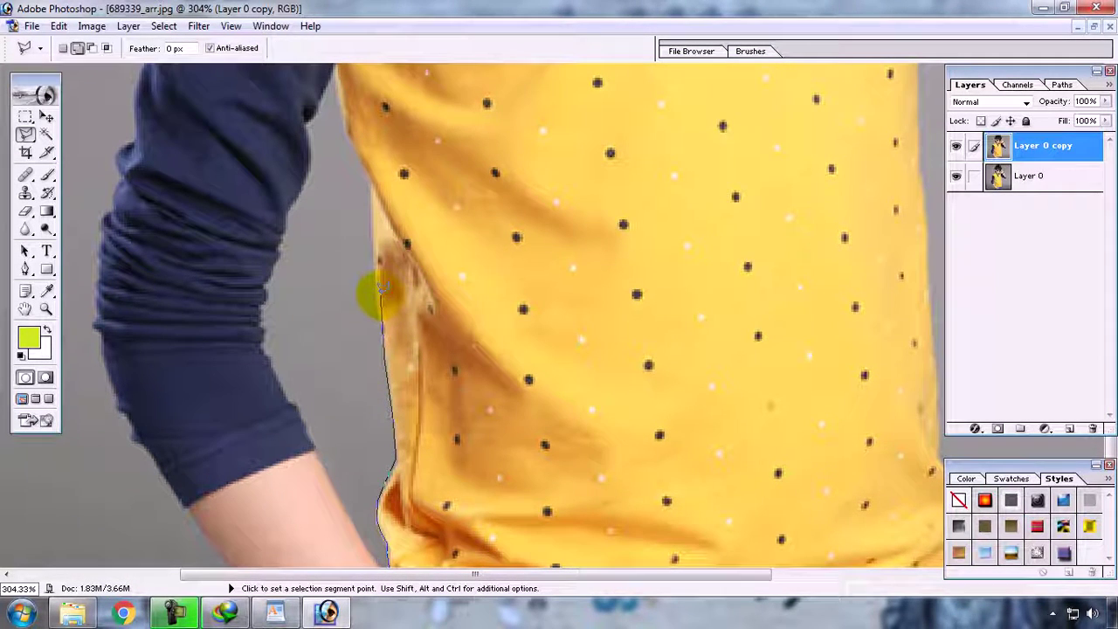
pyautogui.click(374, 254)
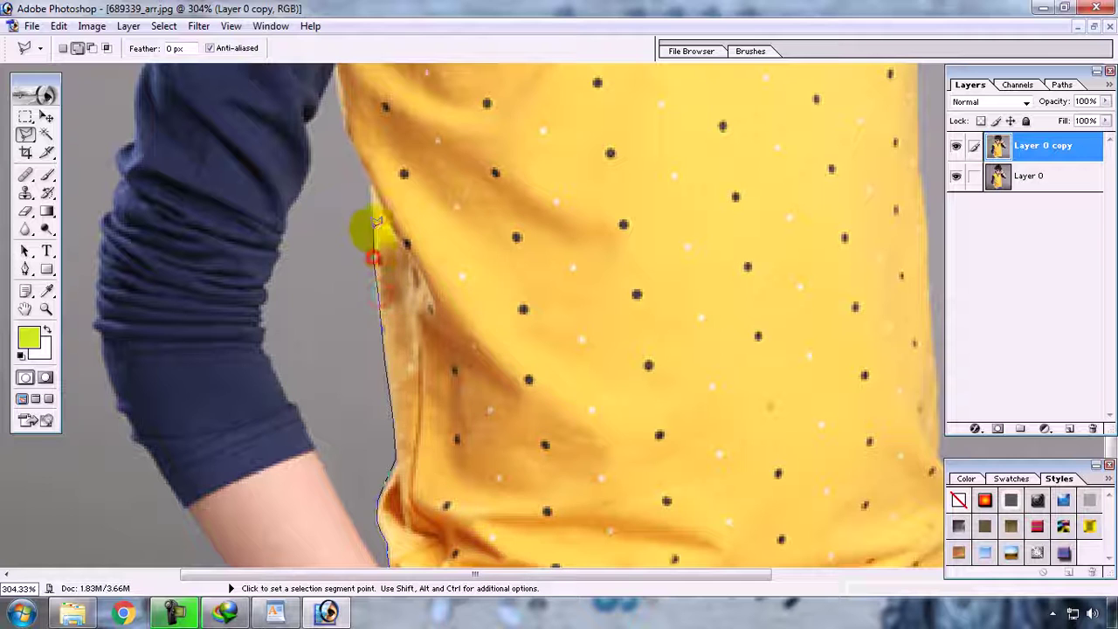
pyautogui.click(370, 182)
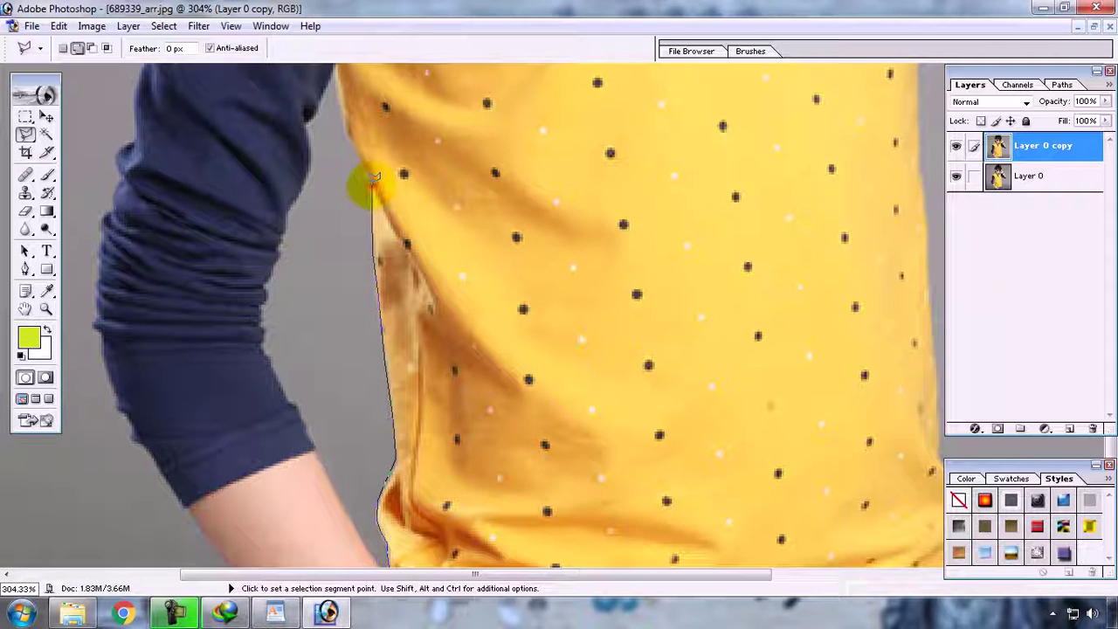
pyautogui.click(358, 154)
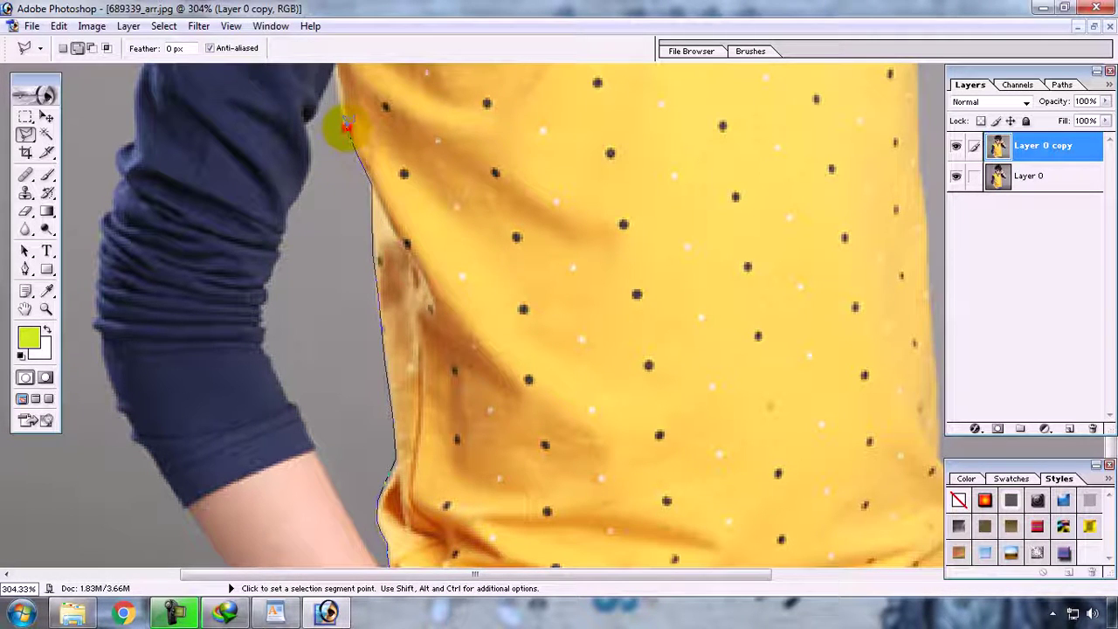
pyautogui.moveTo(346, 127); pyautogui.dragTo(589, 305)
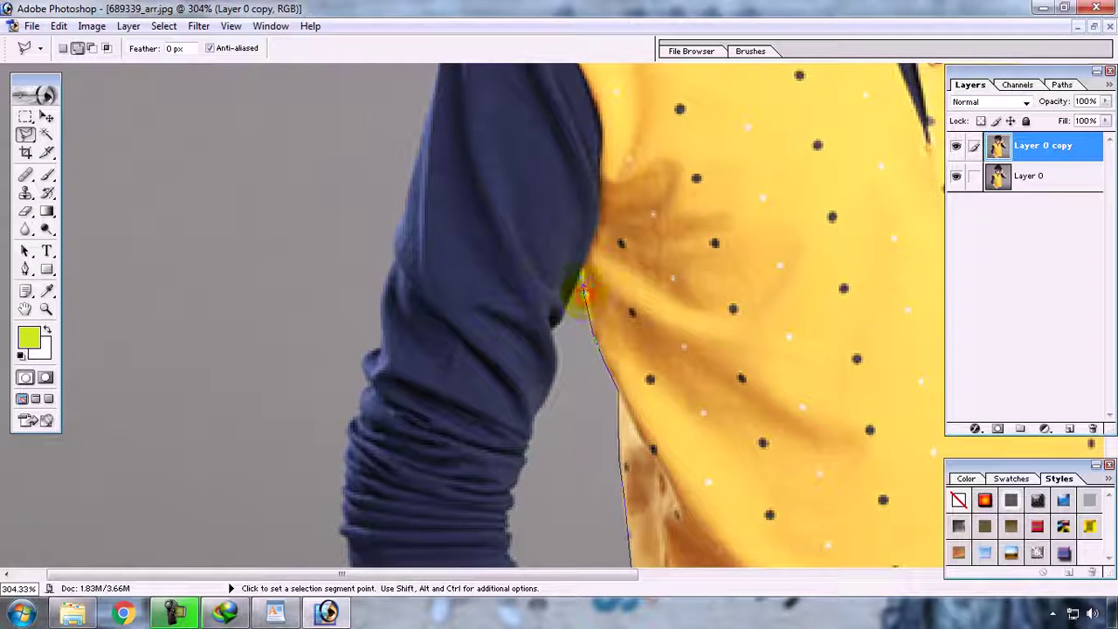
# Trace the outline from the shirt-sleeve junction down the sleeve's inner edge past the elbow.
pyautogui.click(579, 267)
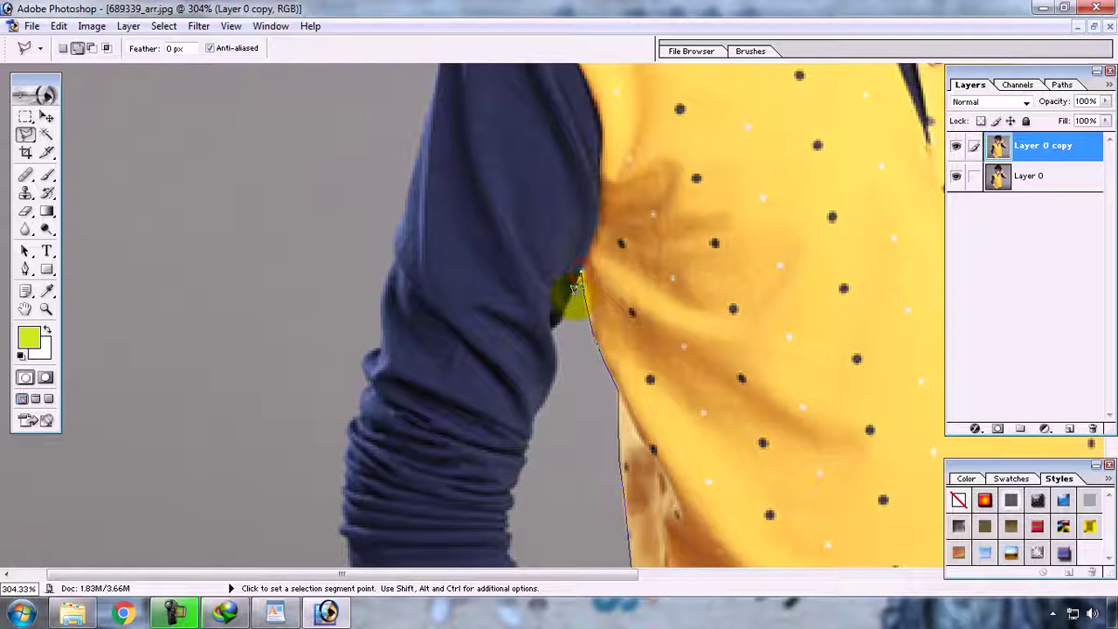
pyautogui.click(568, 298)
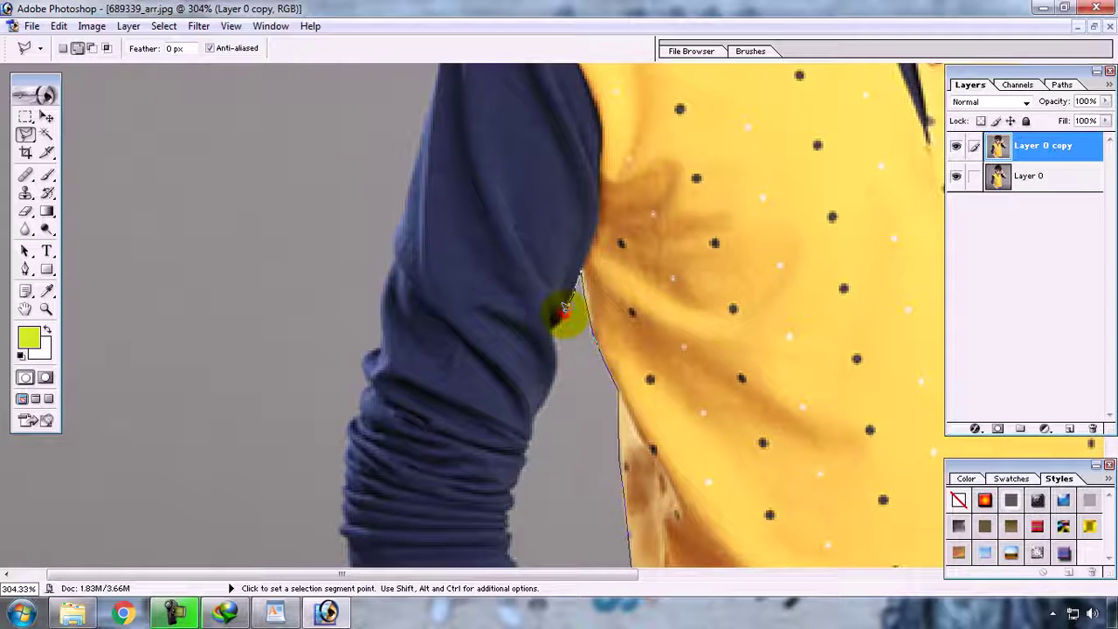
pyautogui.click(556, 320)
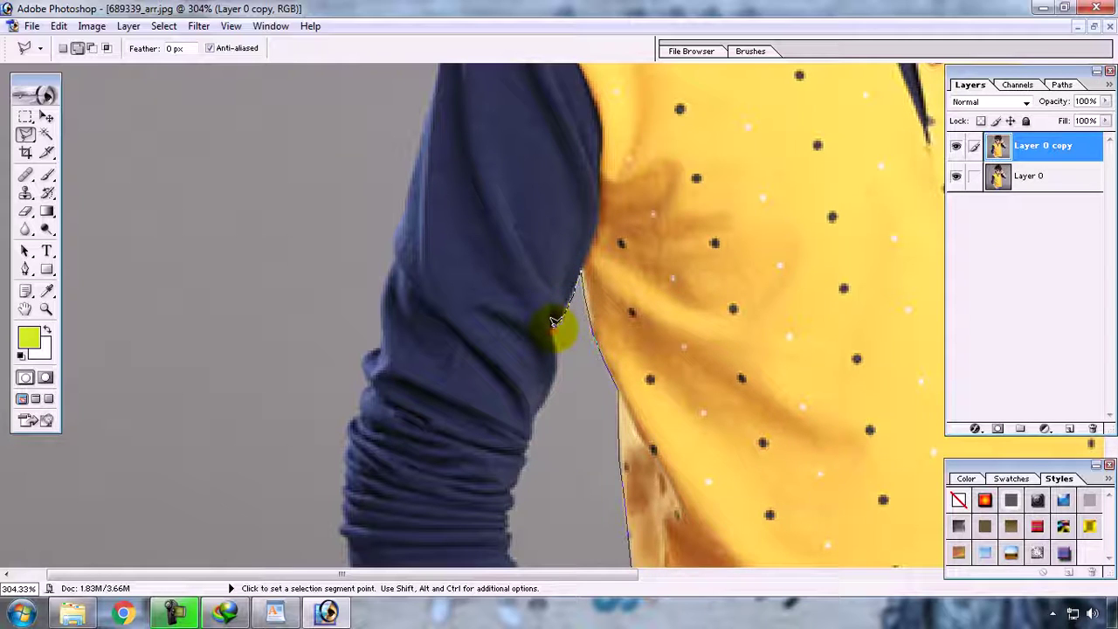
pyautogui.click(555, 330)
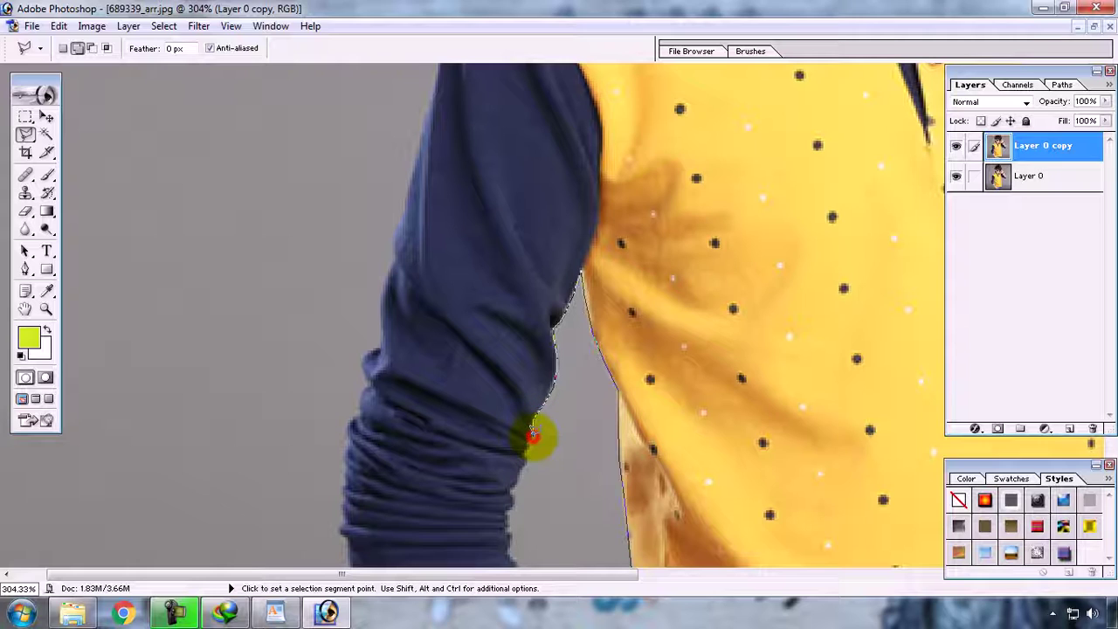
pyautogui.click(529, 441)
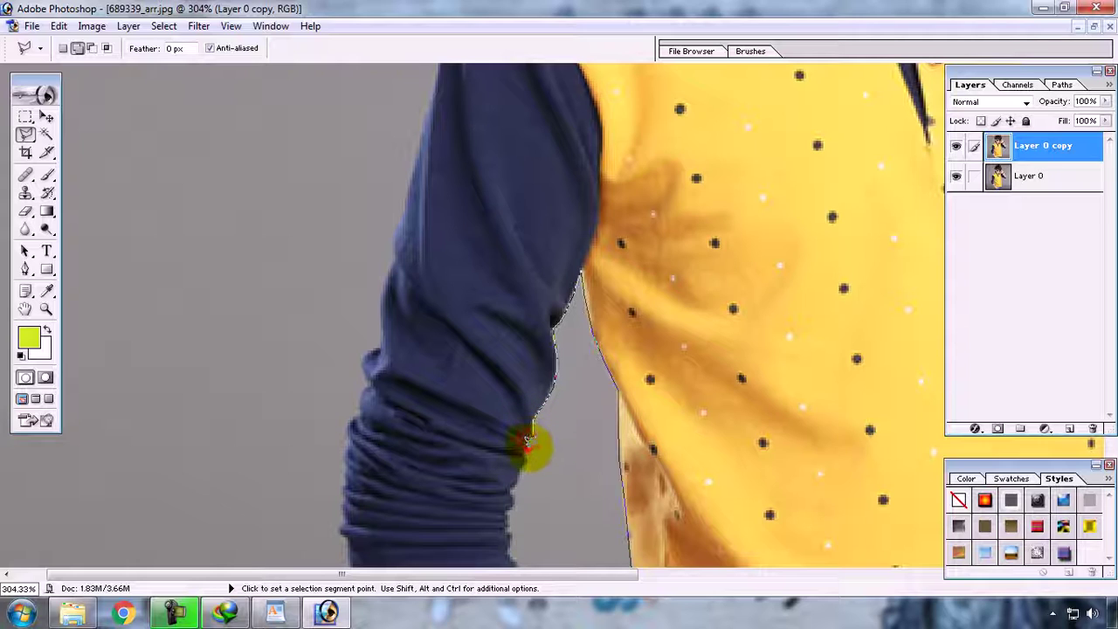
pyautogui.click(526, 458)
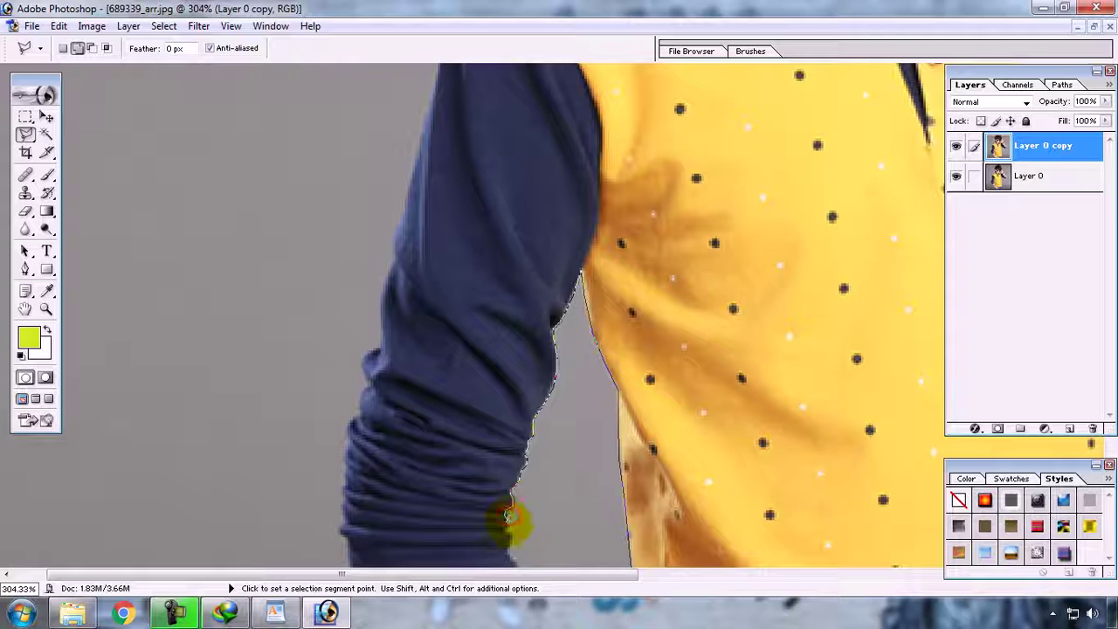
pyautogui.click(506, 528)
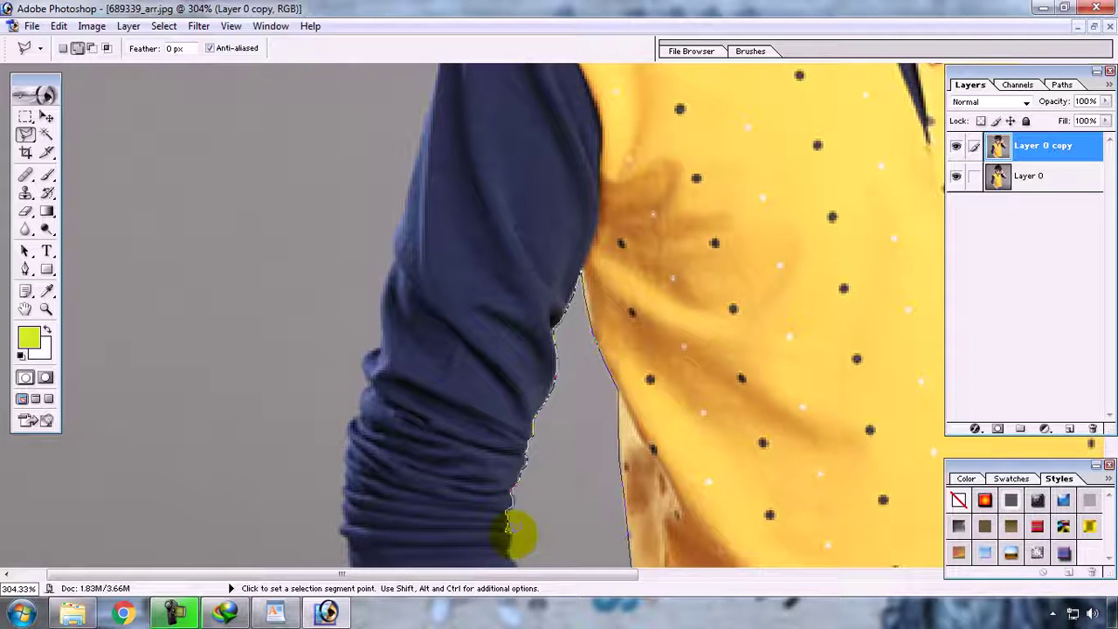
pyautogui.click(509, 542)
# Carry the outline down to the cuff and across it to the cuff's outer corner.
pyautogui.moveTo(509, 544); pyautogui.dragTo(504, 352)
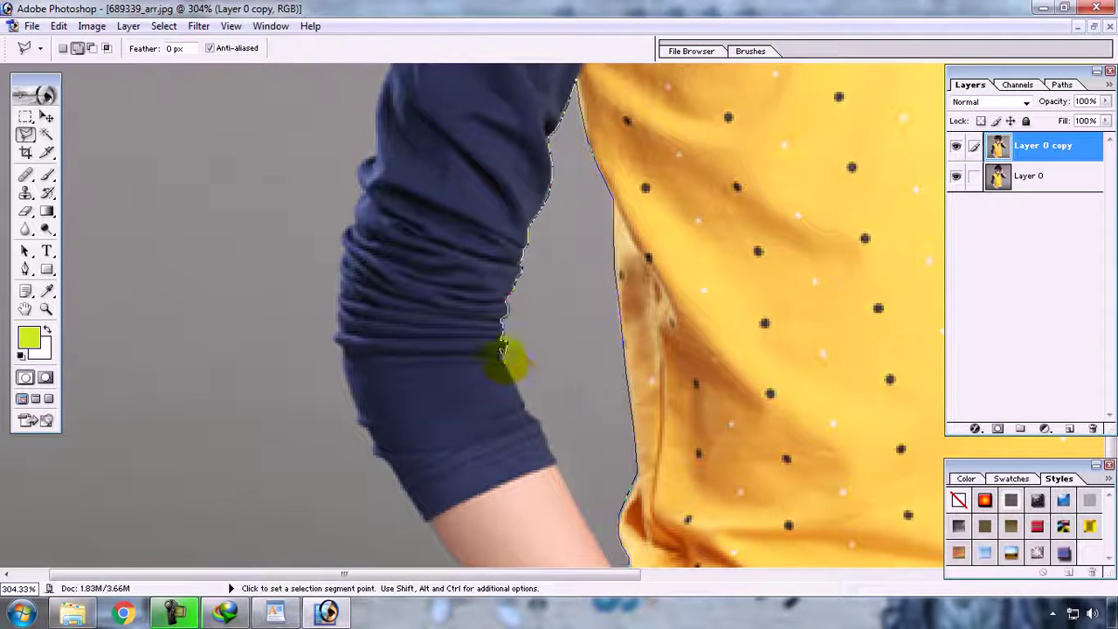
pyautogui.click(505, 360)
pyautogui.click(518, 395)
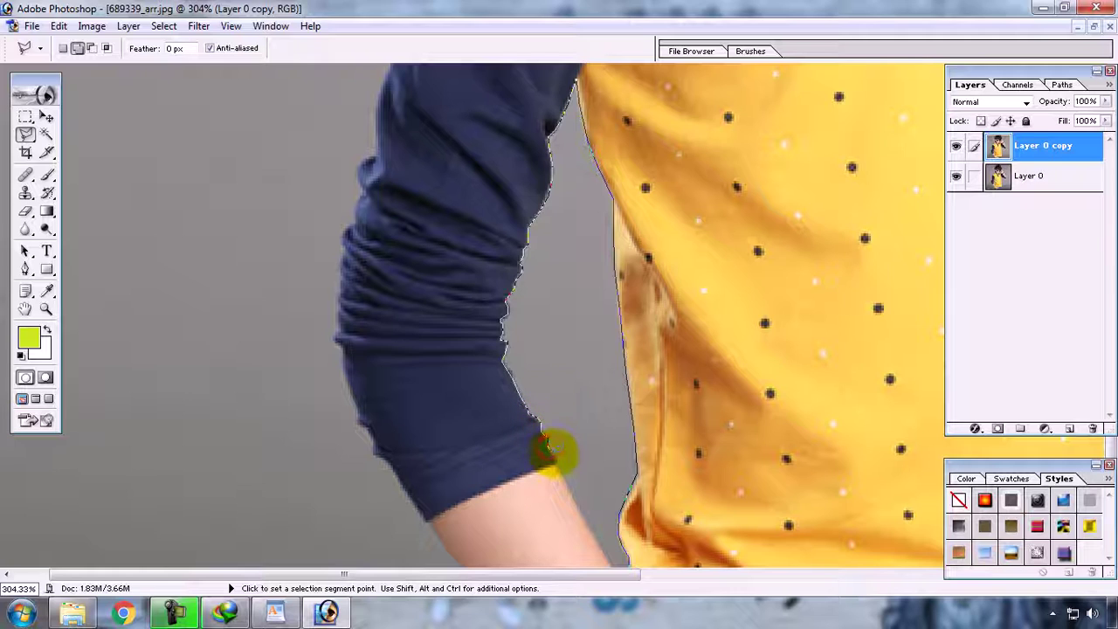
pyautogui.click(555, 460)
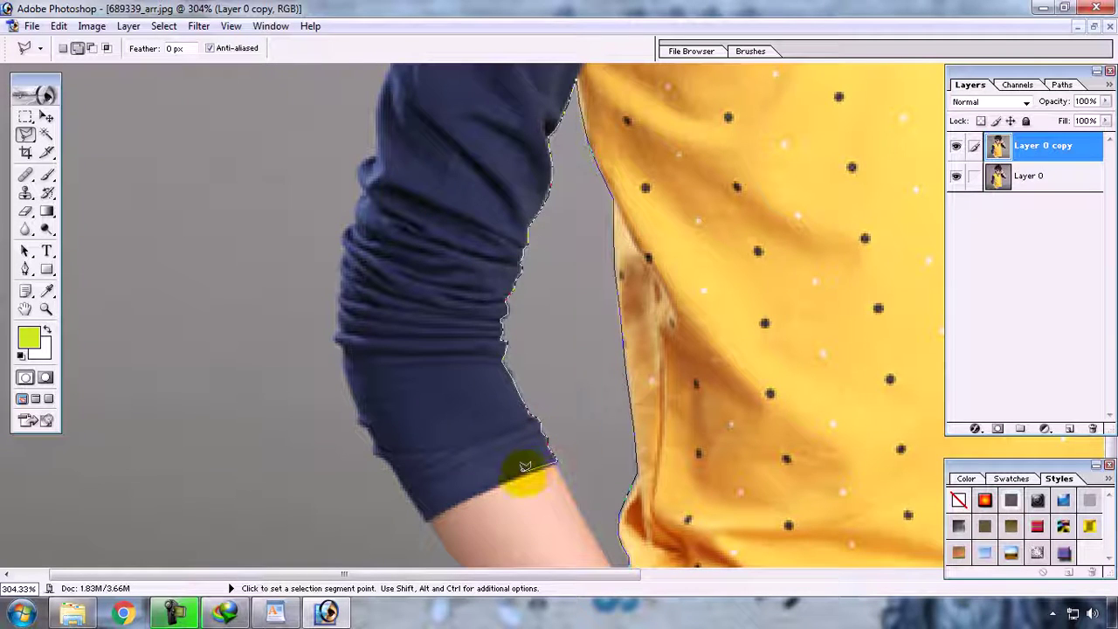
pyautogui.click(511, 474)
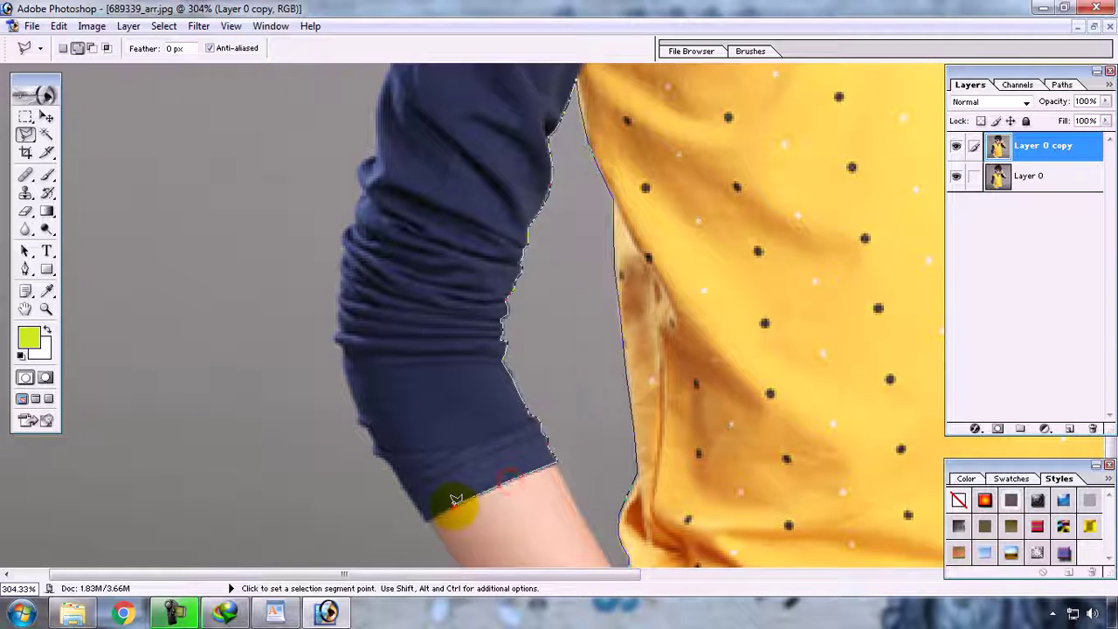
pyautogui.click(427, 519)
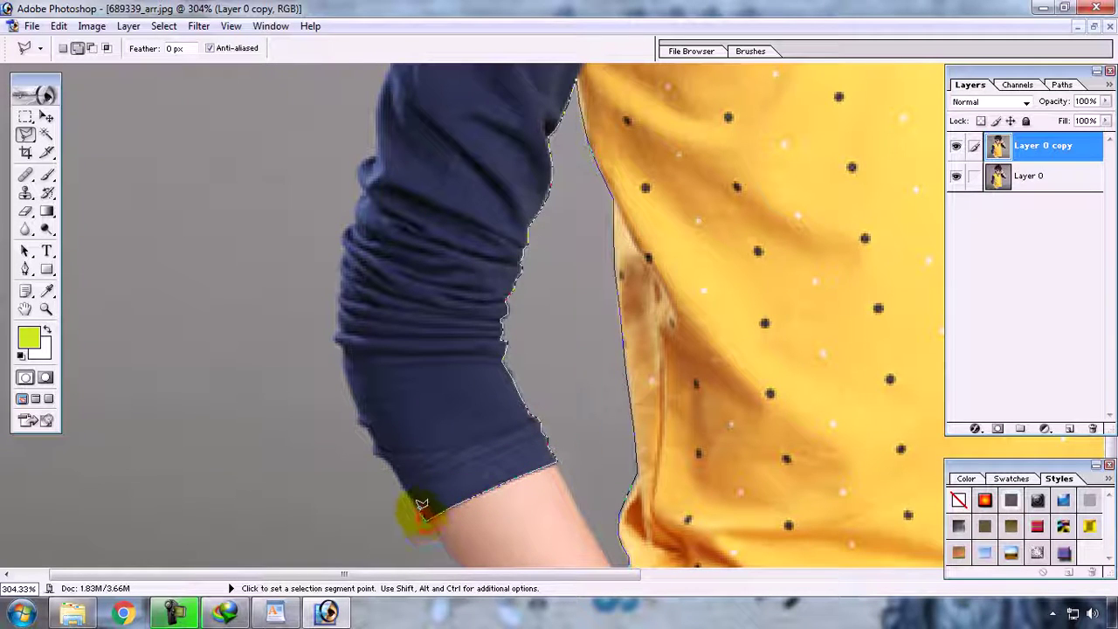
pyautogui.click(395, 467)
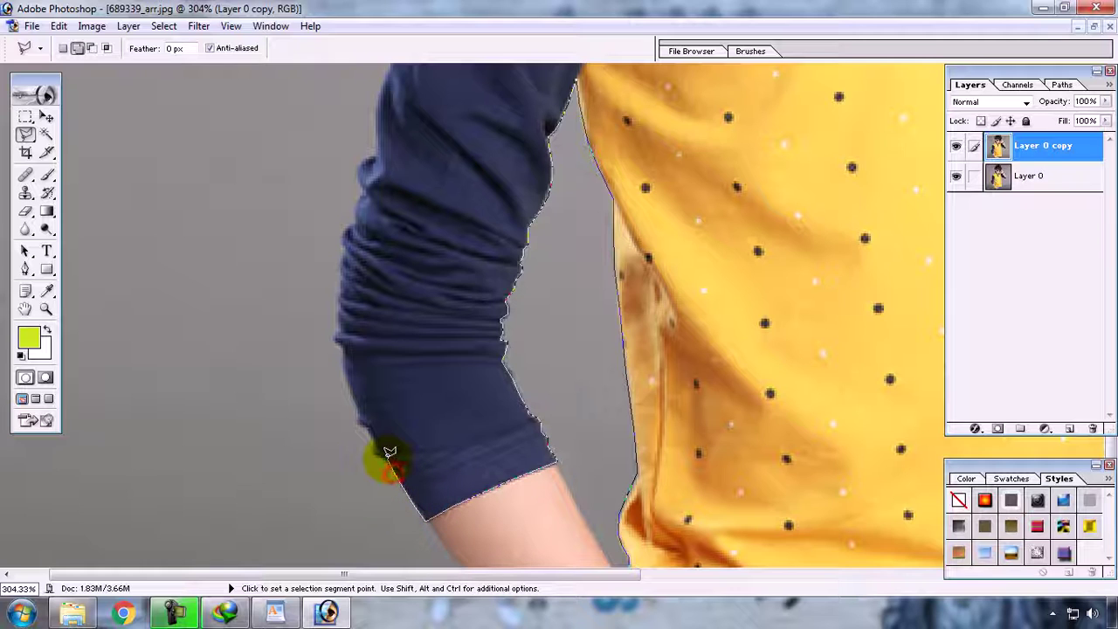
# Trace up the outer sleeve edge around the elbow bend and gathered folds.
pyautogui.click(380, 451)
pyautogui.click(375, 439)
pyautogui.click(371, 428)
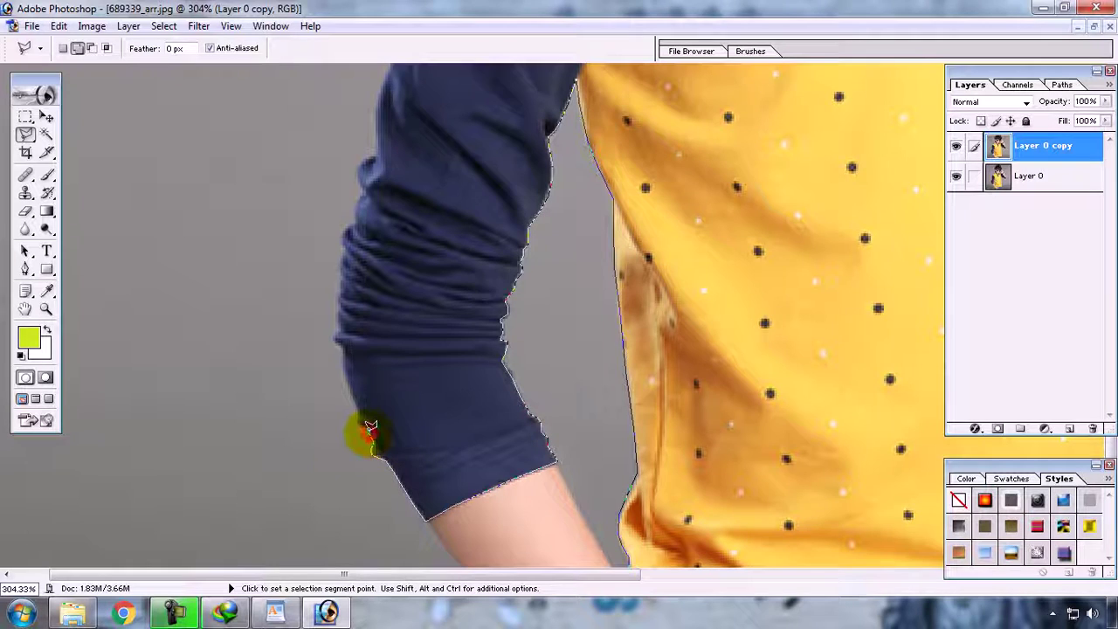
pyautogui.click(360, 415)
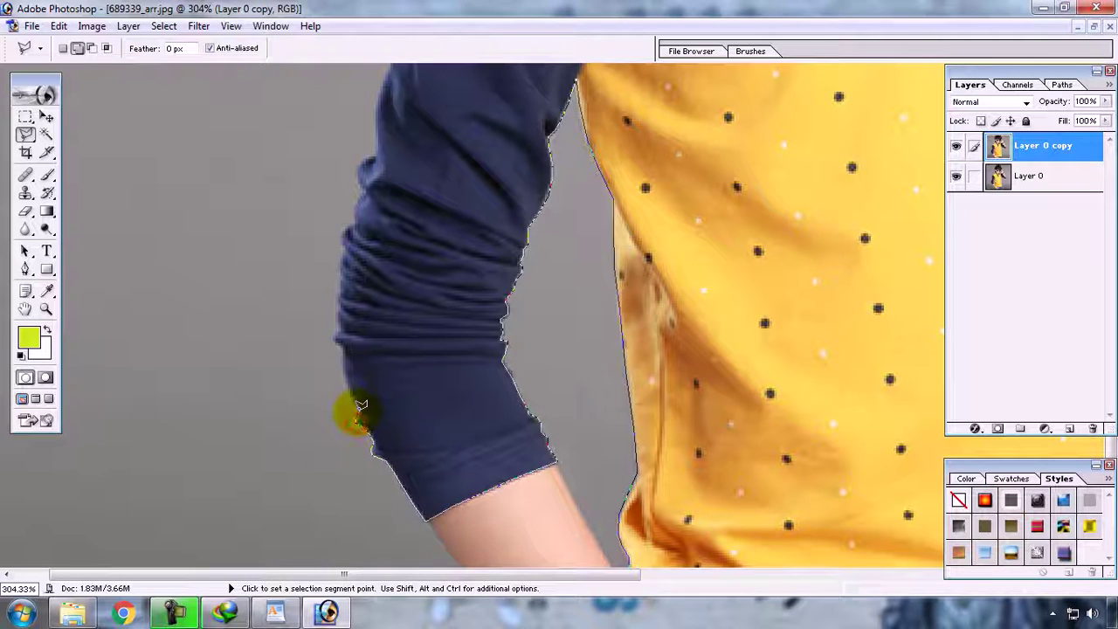
pyautogui.click(357, 403)
pyautogui.click(339, 365)
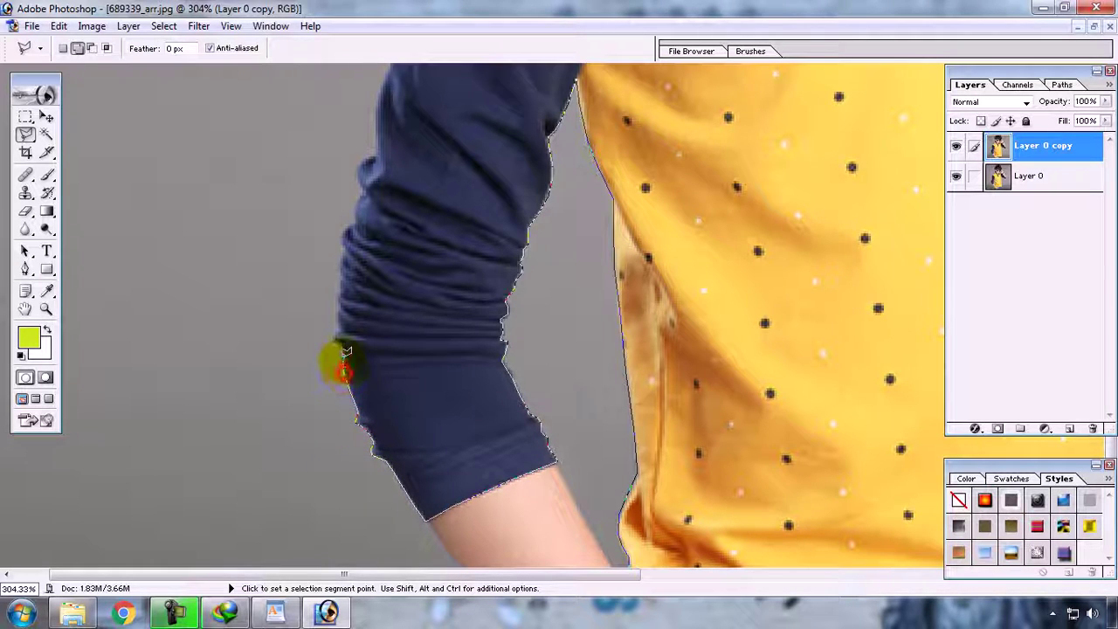
pyautogui.click(336, 342)
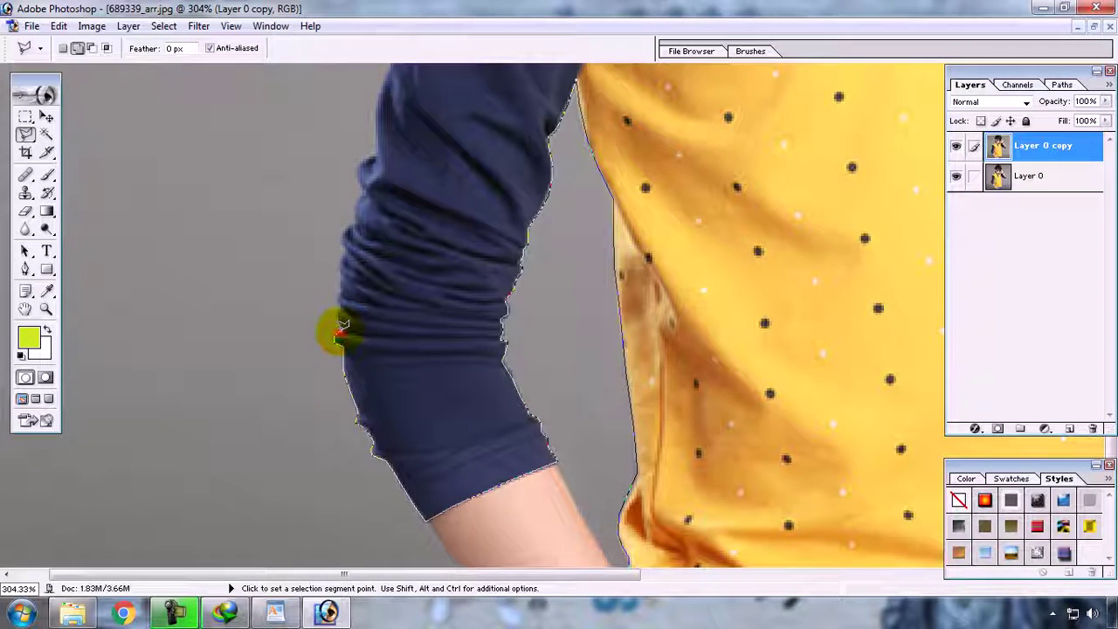
pyautogui.click(343, 317)
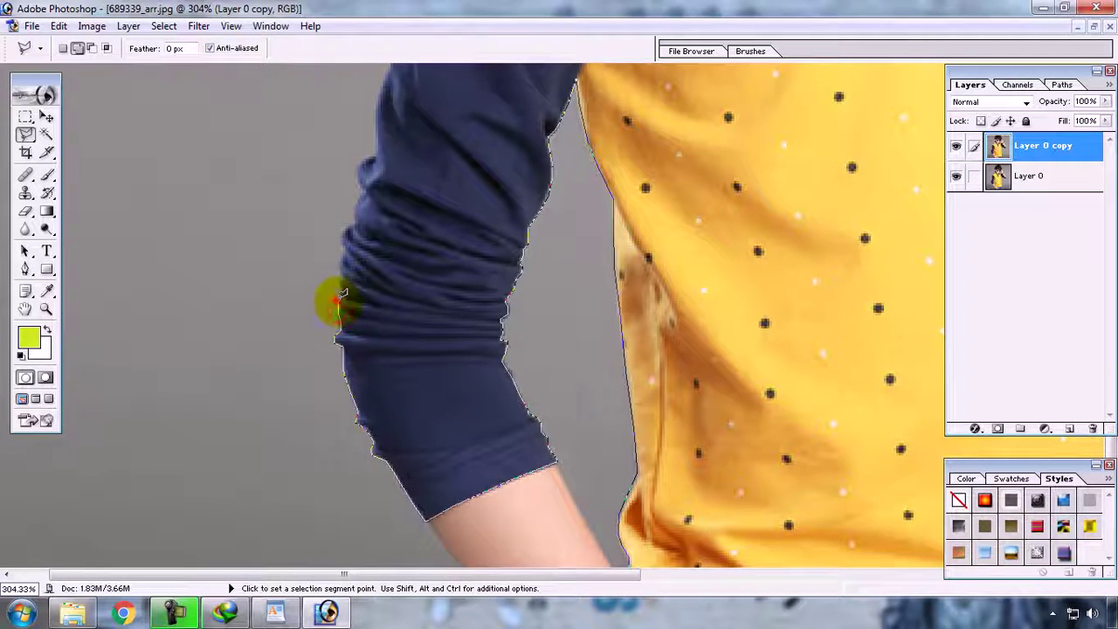
pyautogui.click(341, 287)
# Continue the outline up the upper sleeve edge to the top of the sleeve.
pyautogui.click(340, 263)
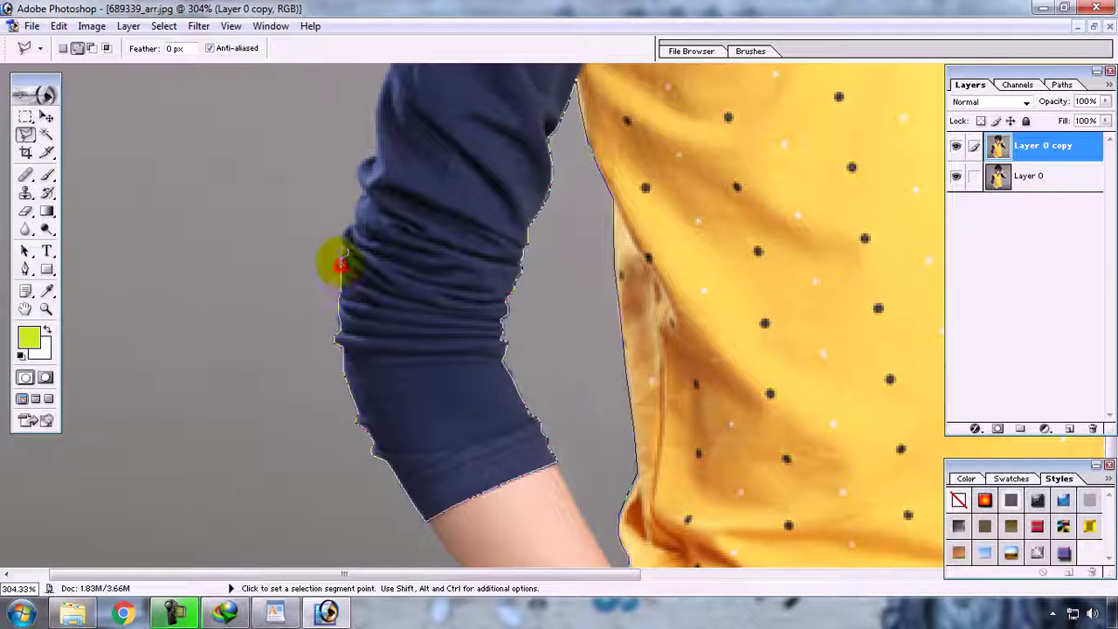
pyautogui.click(343, 245)
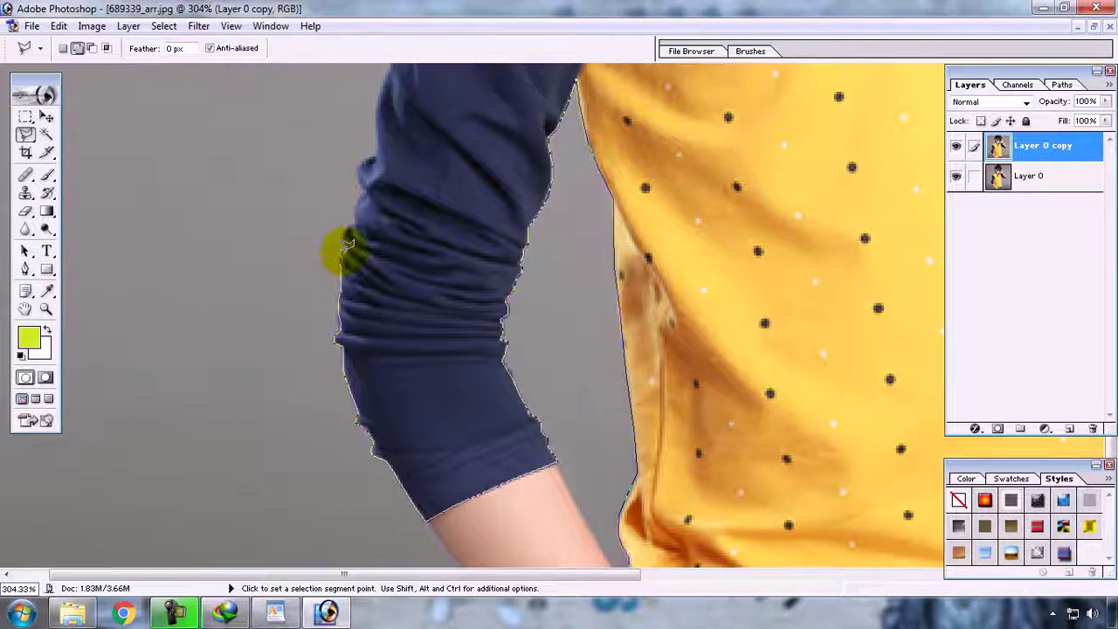
pyautogui.click(345, 249)
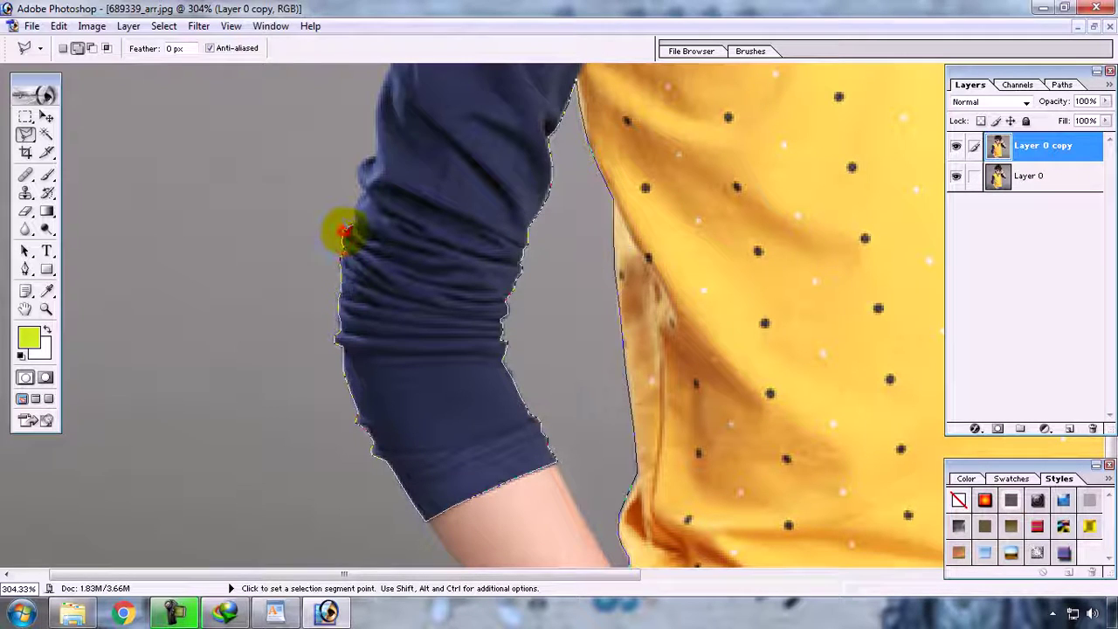
pyautogui.click(351, 223)
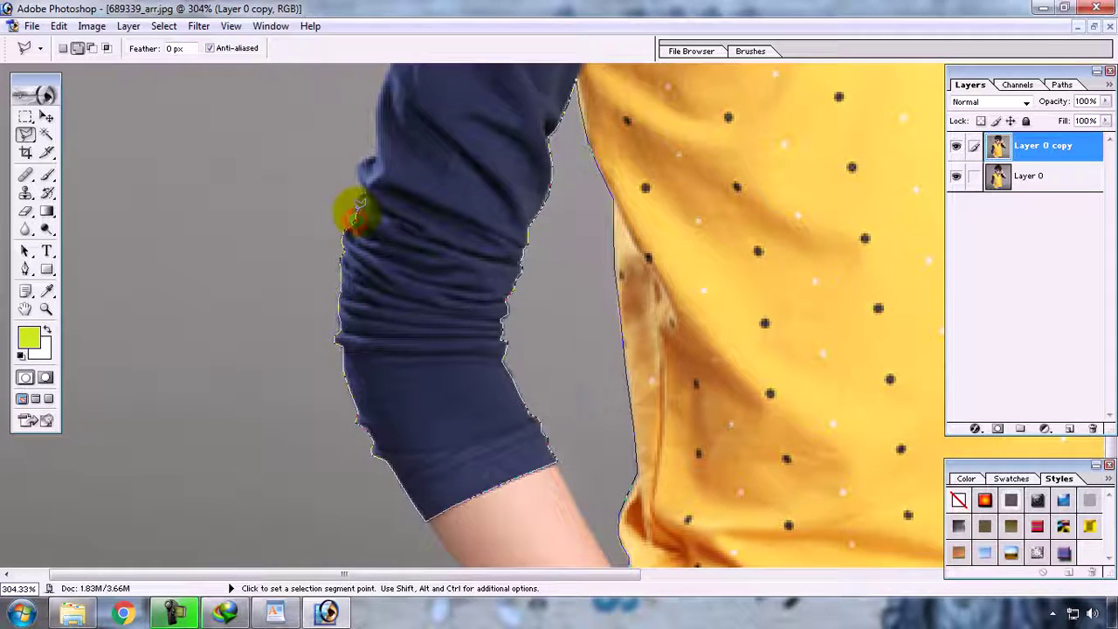
pyautogui.click(353, 208)
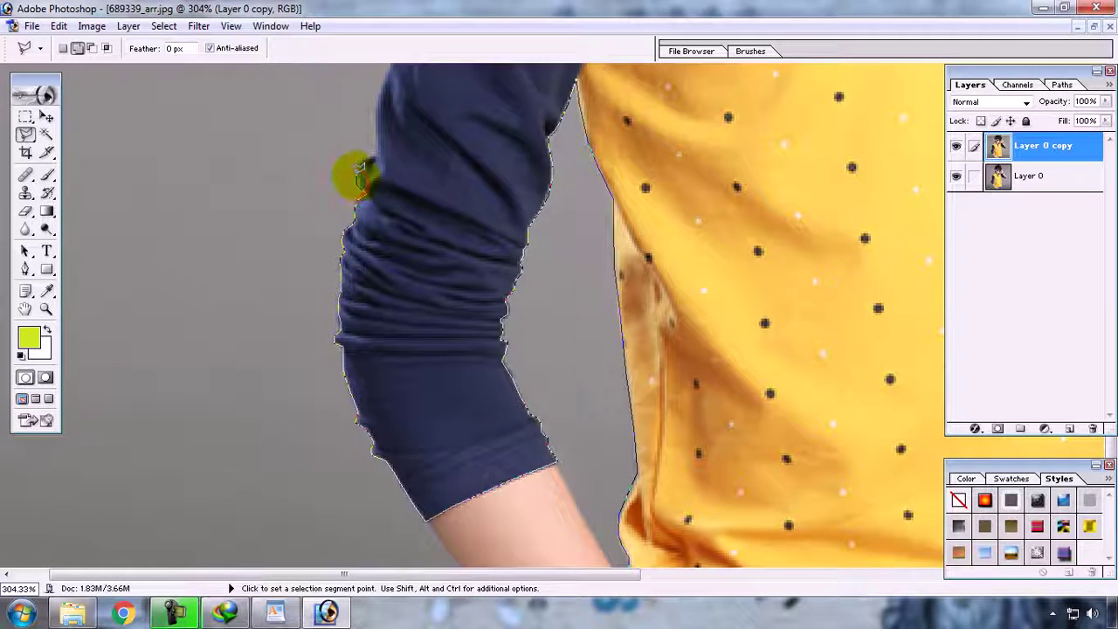
pyautogui.click(364, 165)
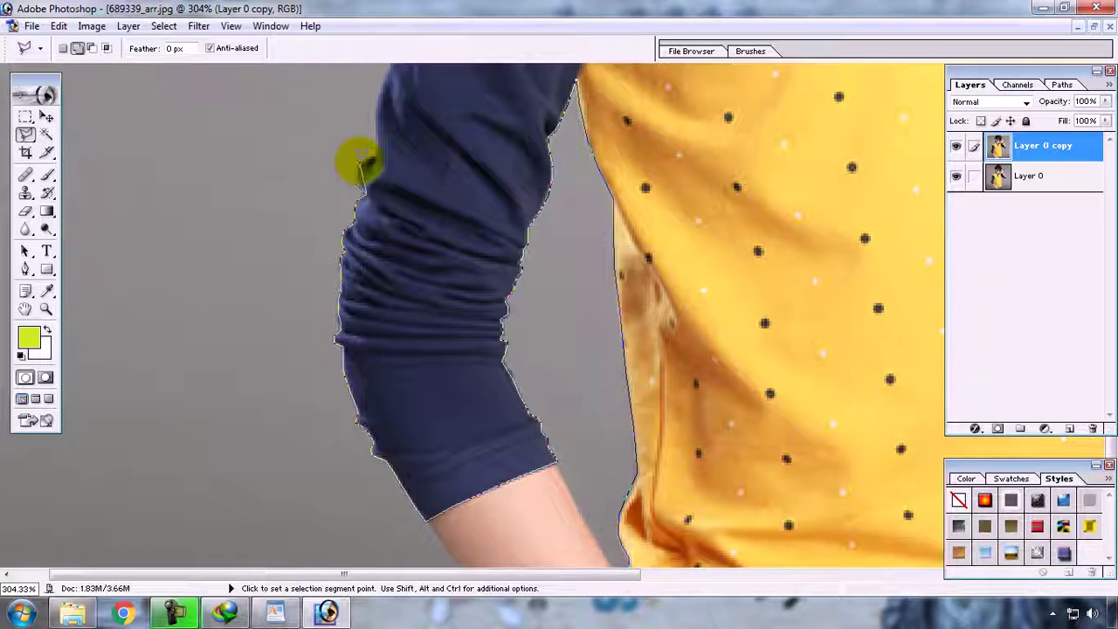
pyautogui.click(355, 177)
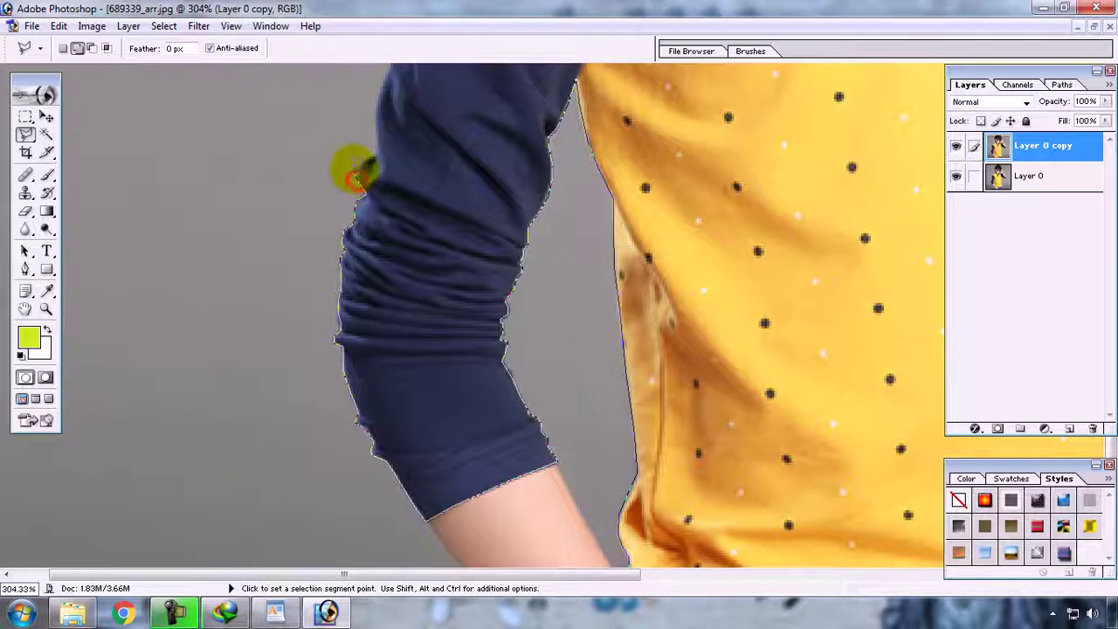
pyautogui.click(357, 167)
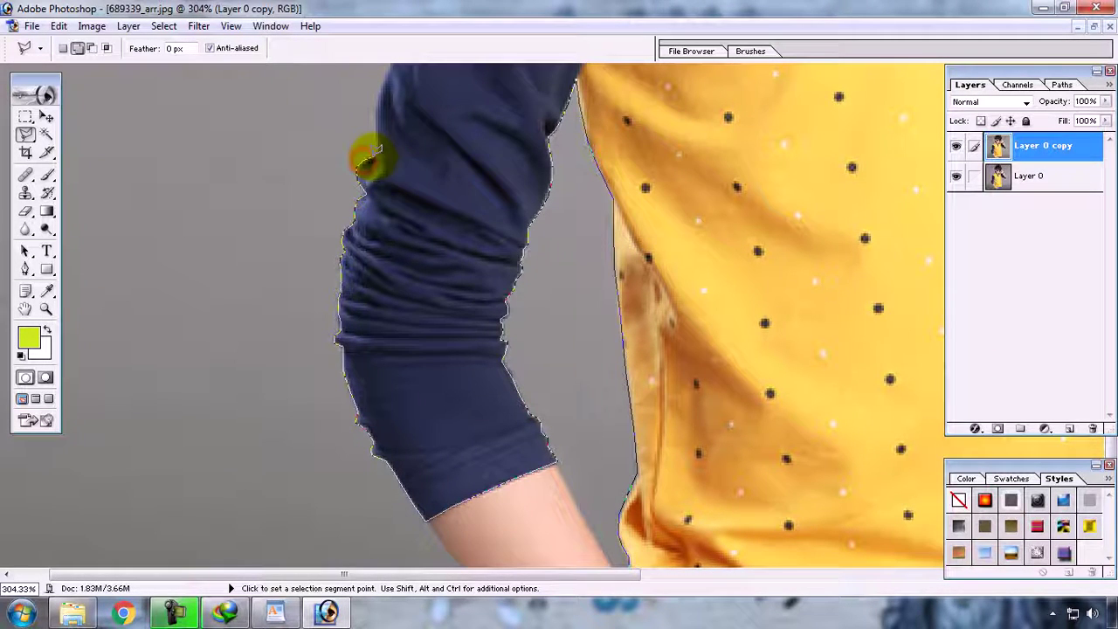
pyautogui.click(374, 152)
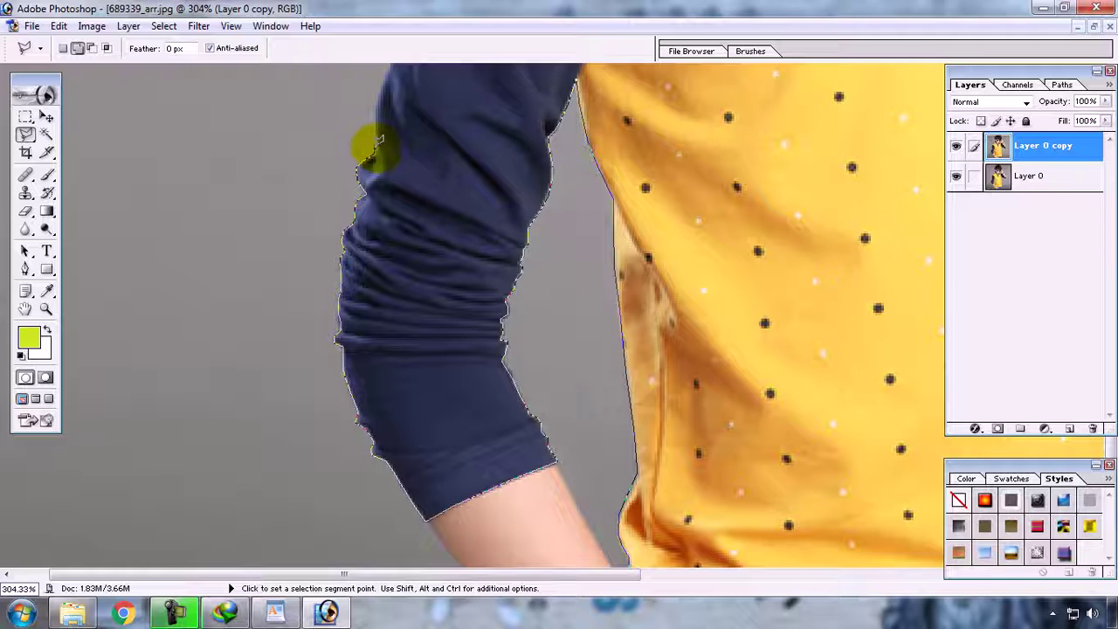
pyautogui.click(371, 114)
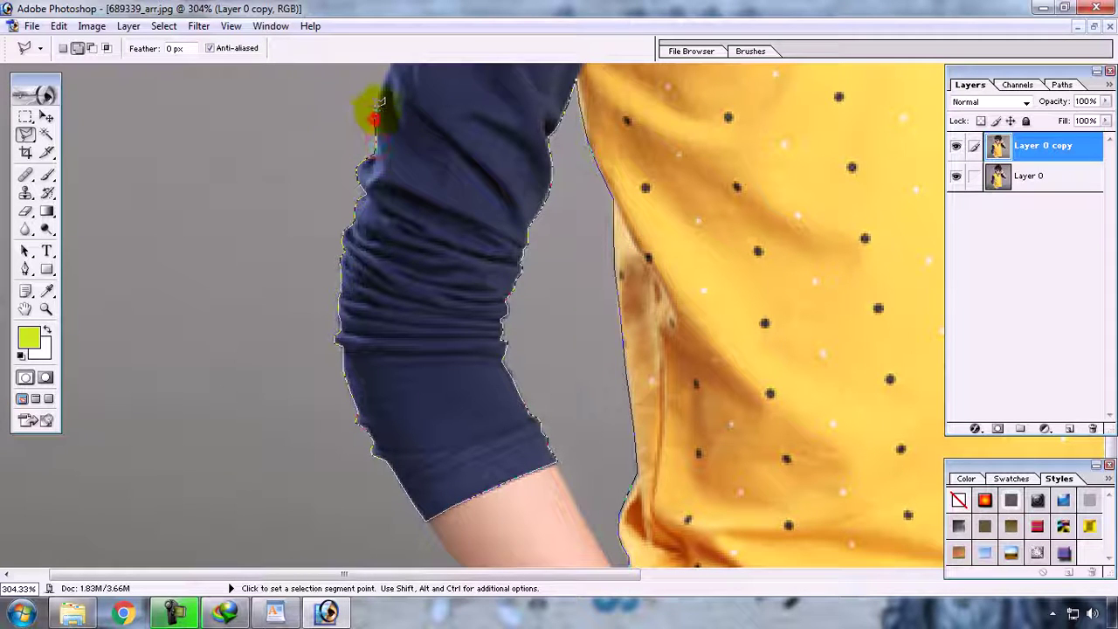
# Extend the outline further up the sleeve edge to near its top.
pyautogui.moveTo(380, 89); pyautogui.dragTo(328, 373)
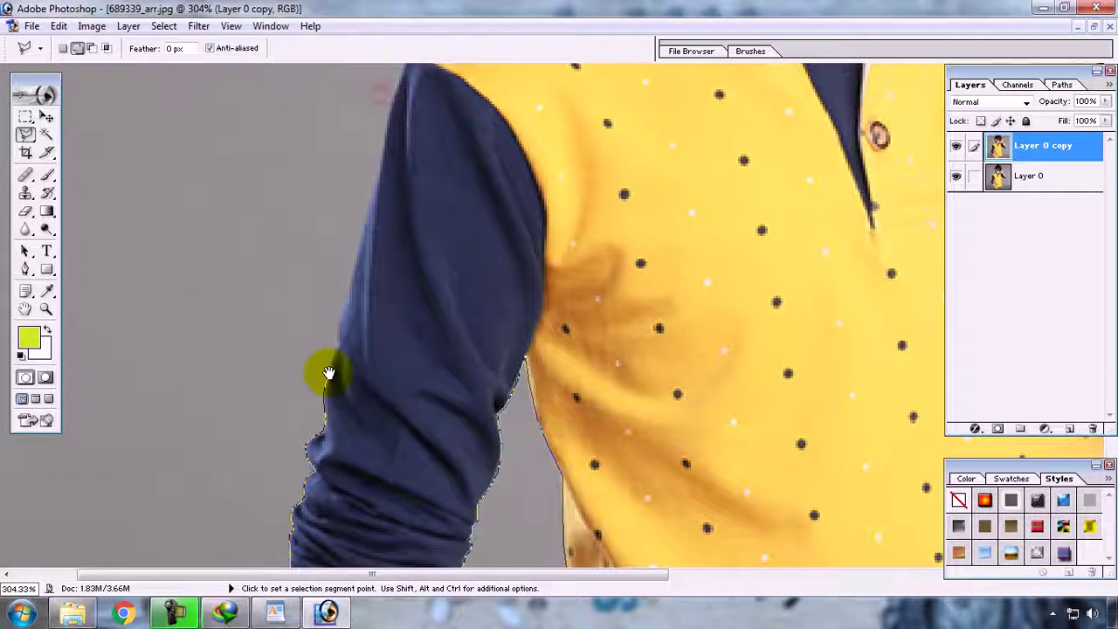
pyautogui.click(337, 349)
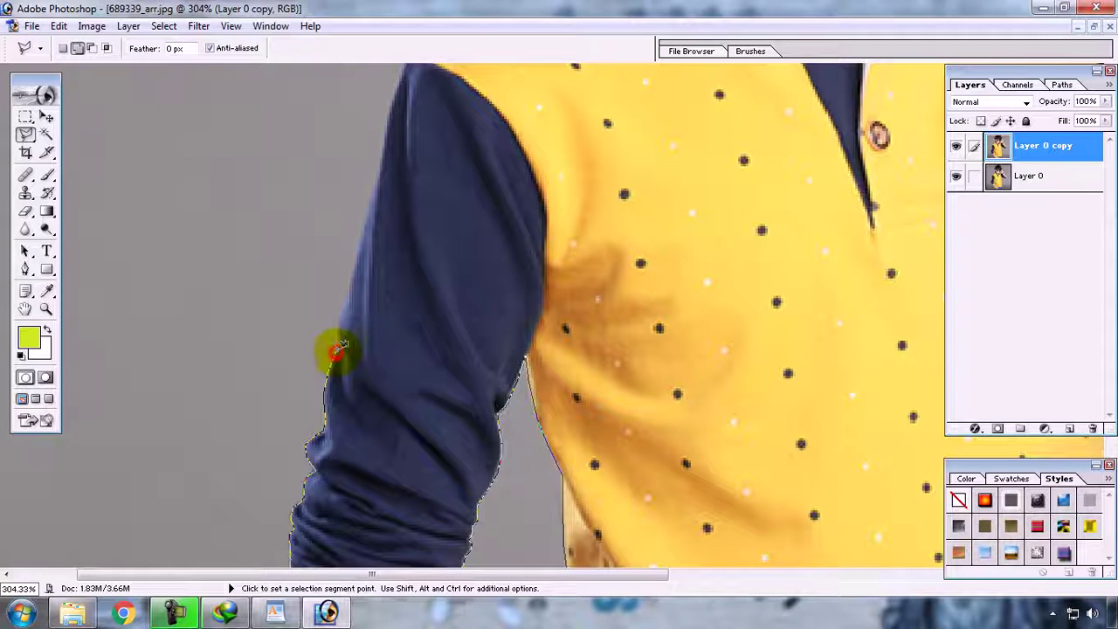
pyautogui.click(337, 333)
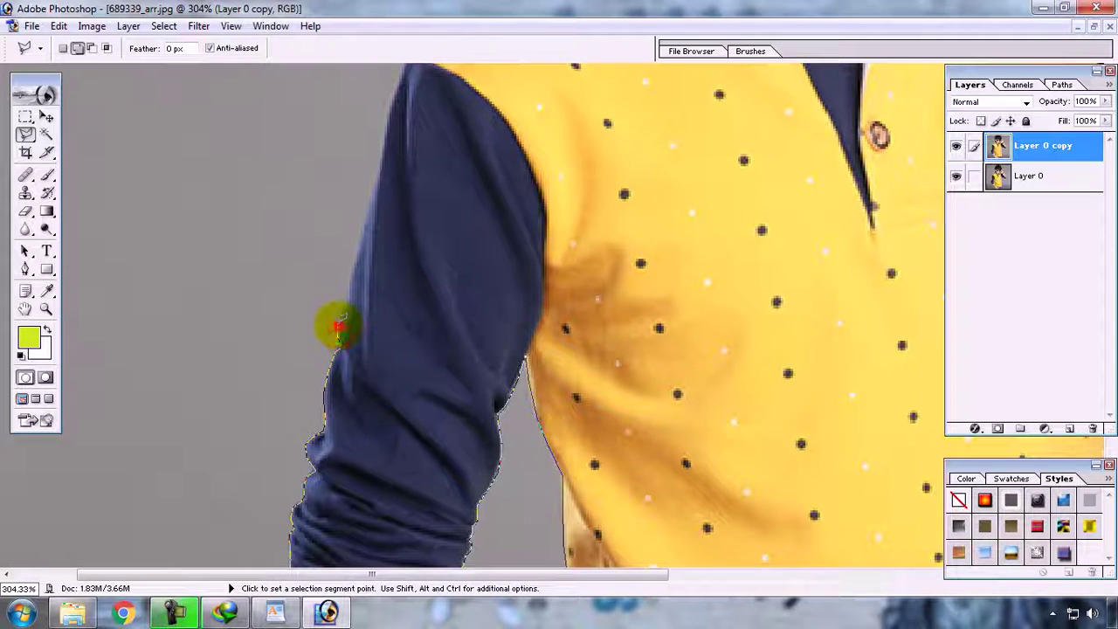
pyautogui.click(339, 314)
pyautogui.click(344, 299)
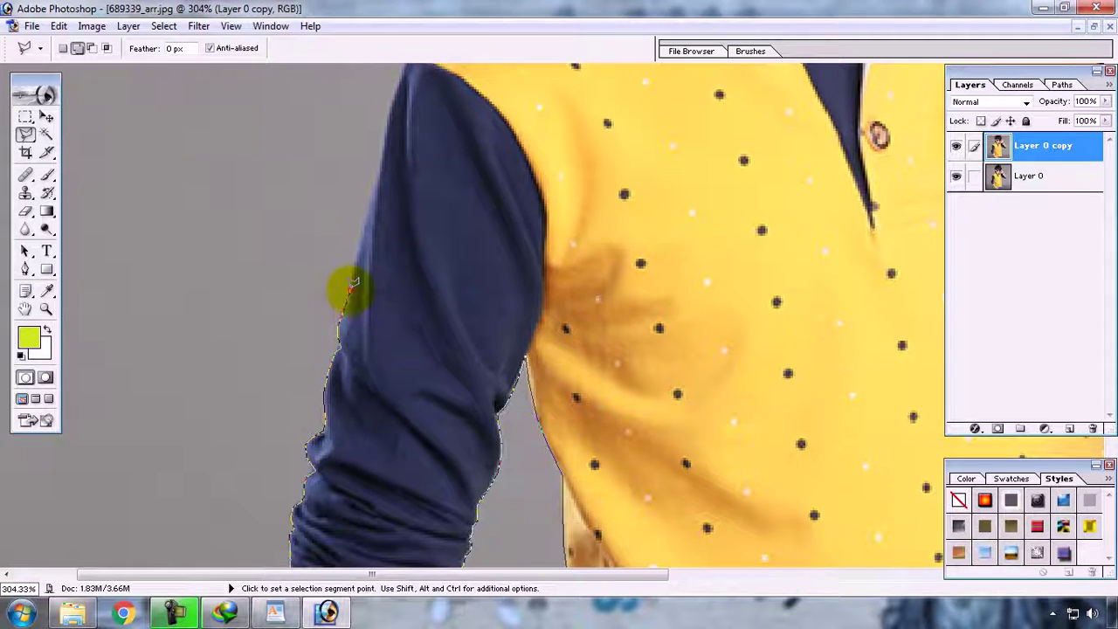
pyautogui.click(349, 288)
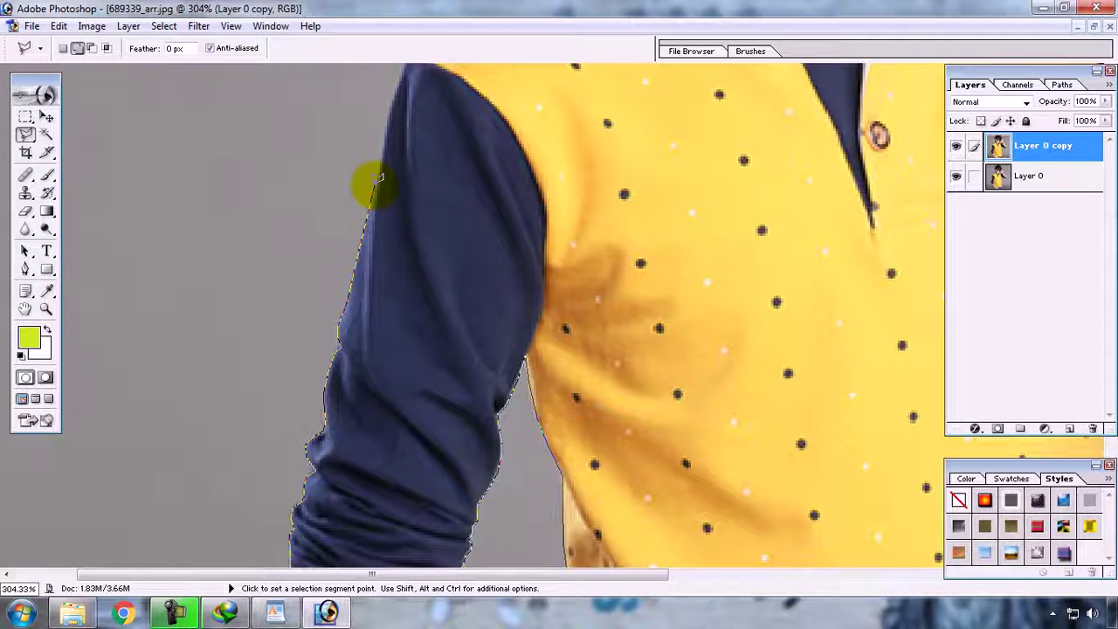
pyautogui.click(374, 147)
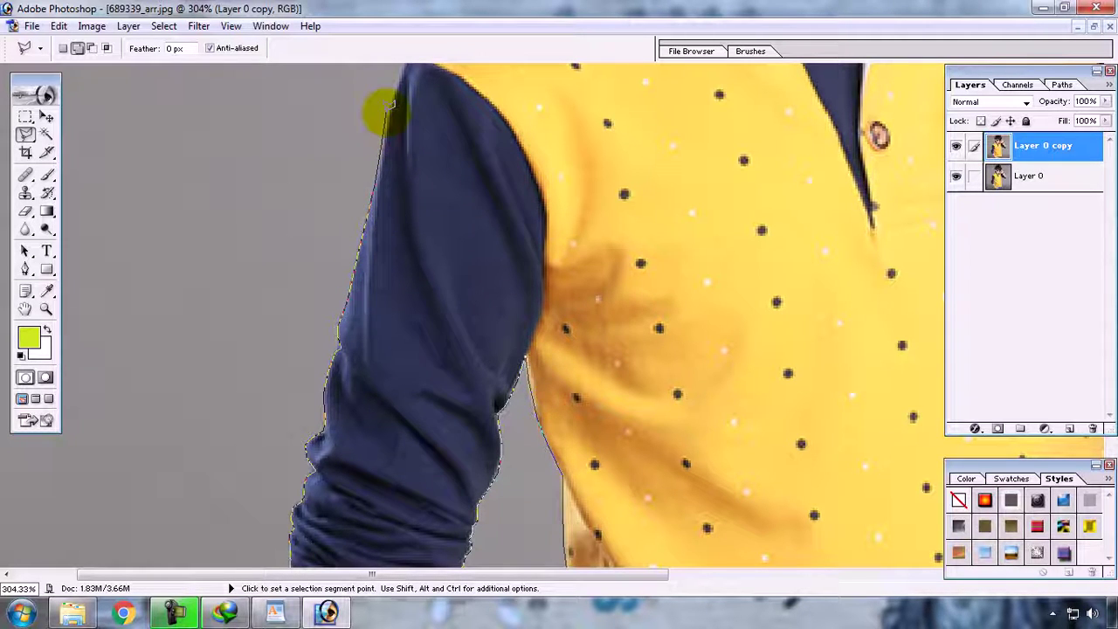
# Carry the outline across the yellow shoulder to the collar and up its edge.
pyautogui.moveTo(387, 109); pyautogui.dragTo(356, 419)
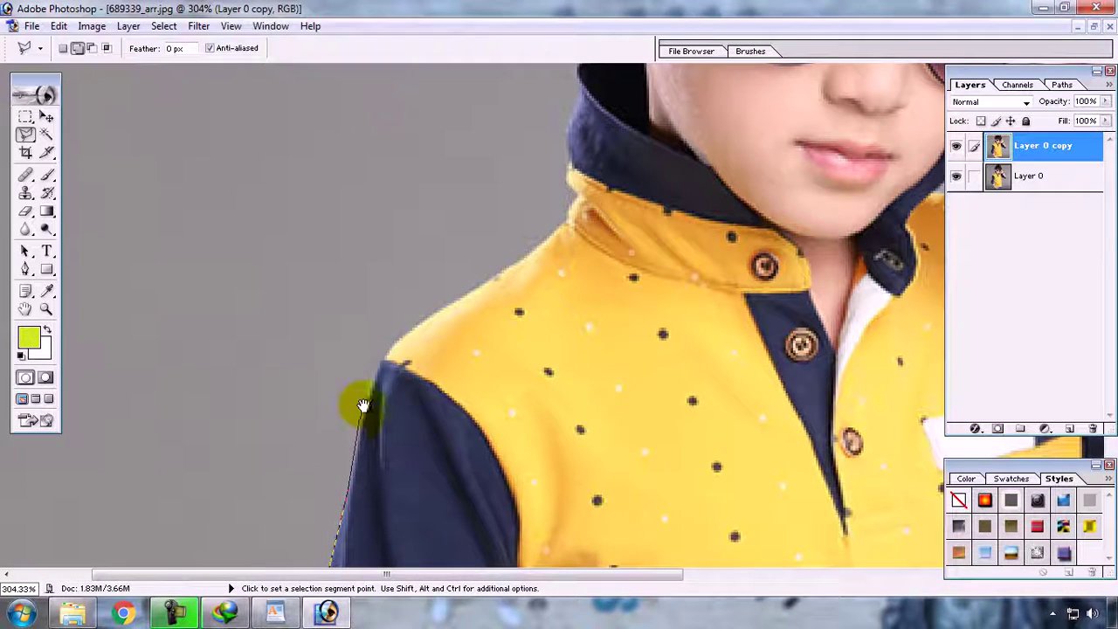
pyautogui.click(359, 415)
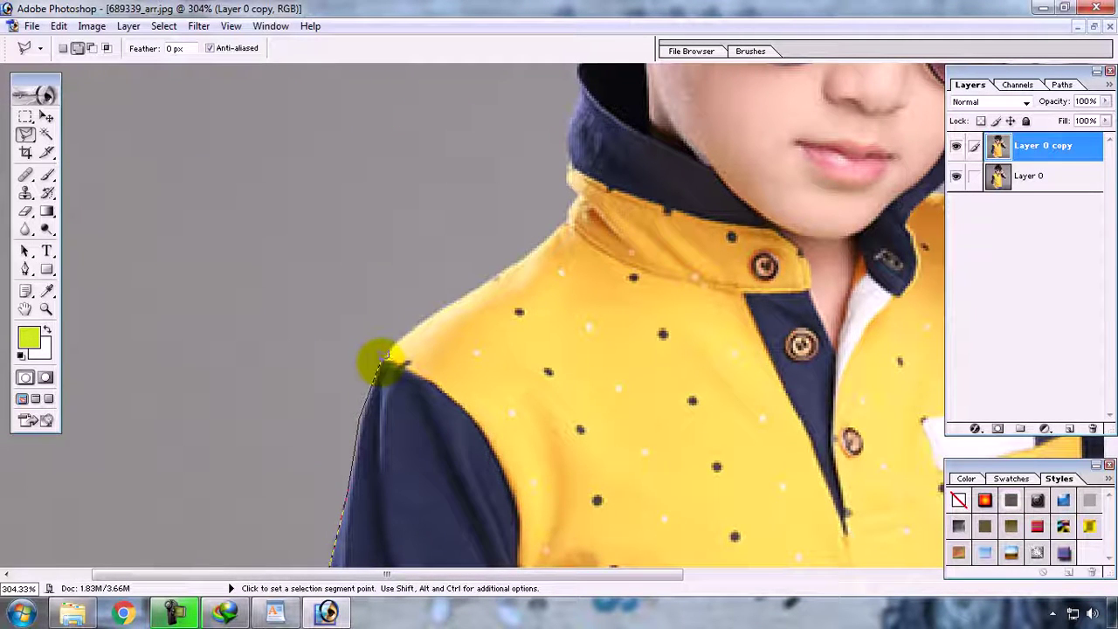
pyautogui.click(378, 361)
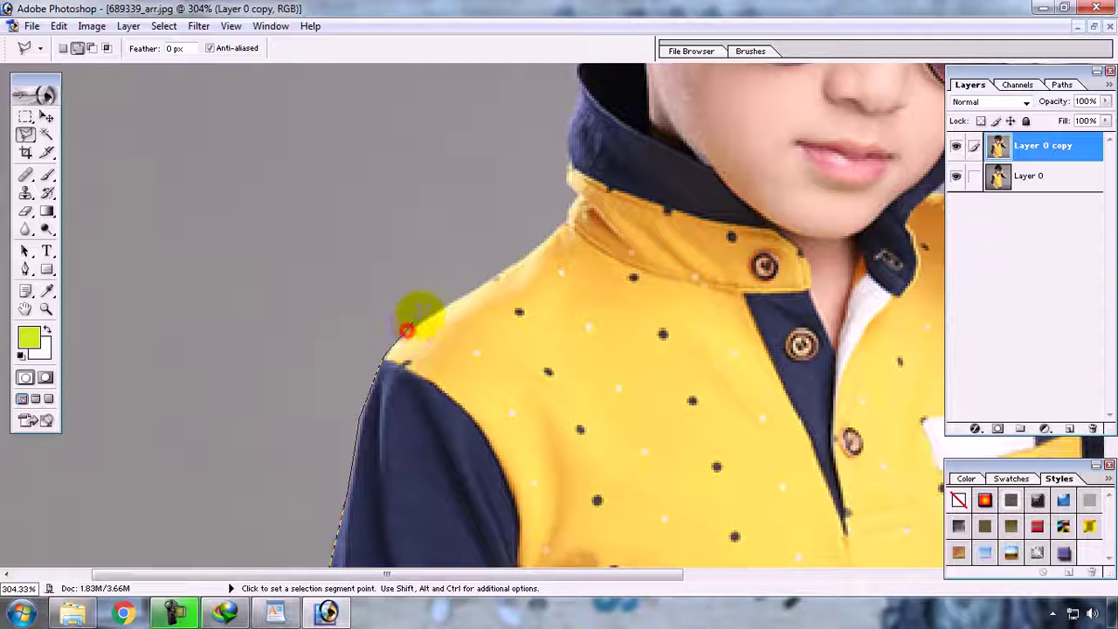
pyautogui.click(454, 299)
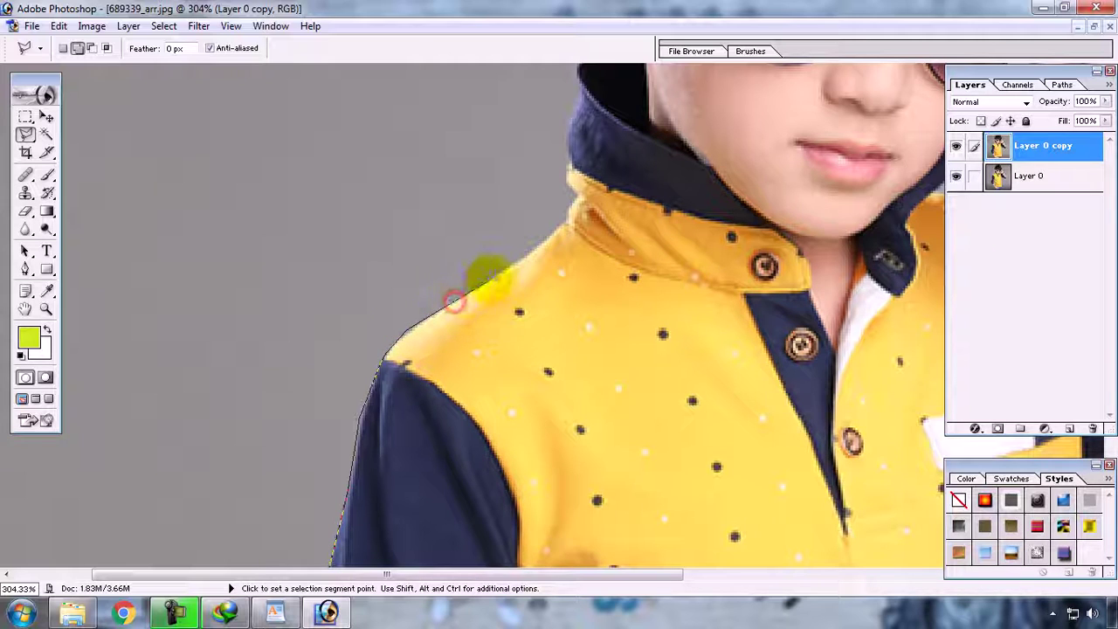
pyautogui.click(505, 267)
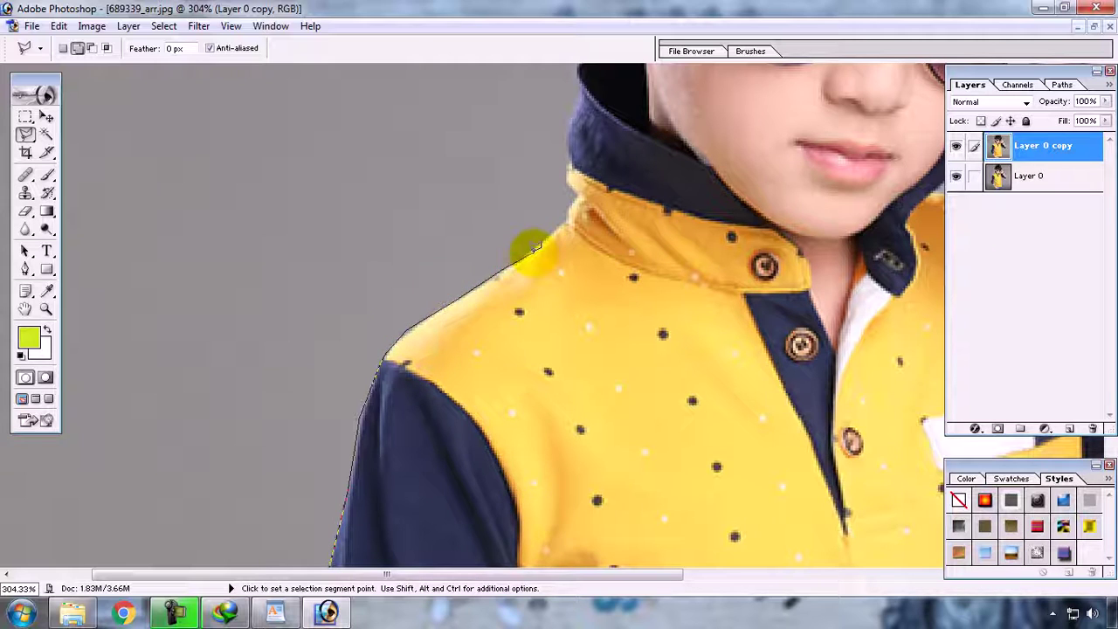
pyautogui.click(525, 251)
pyautogui.click(566, 218)
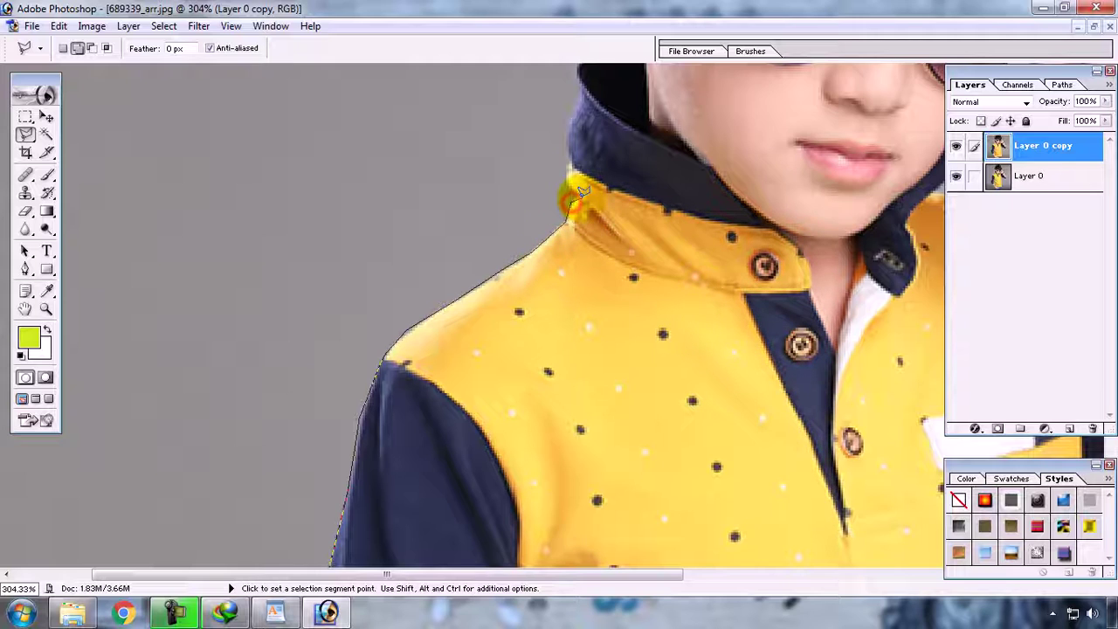
pyautogui.click(576, 193)
pyautogui.click(573, 179)
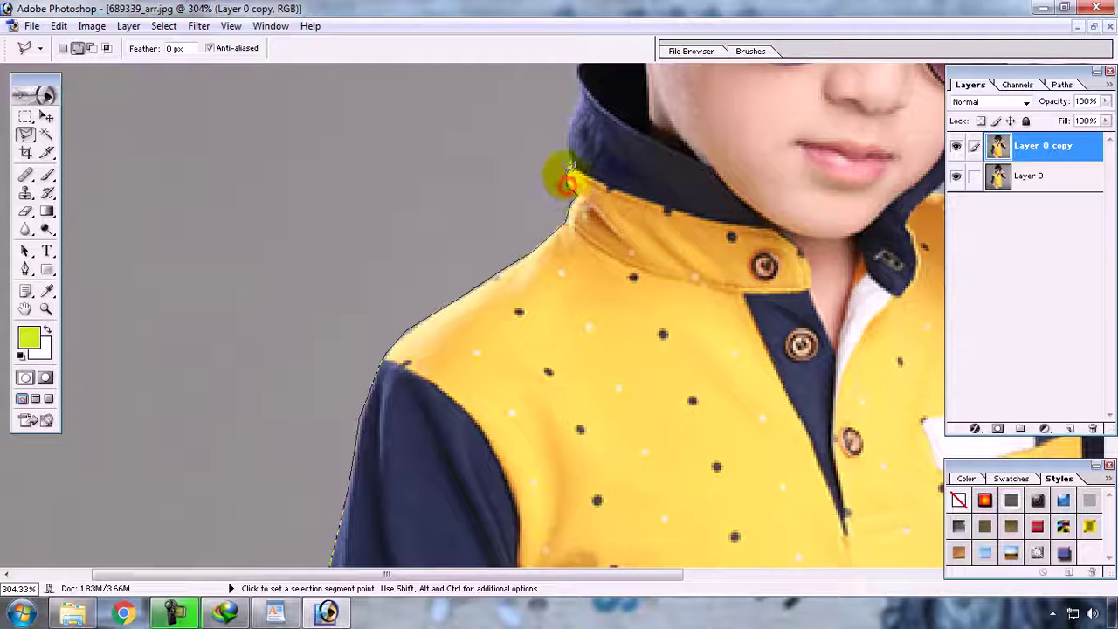
pyautogui.click(568, 148)
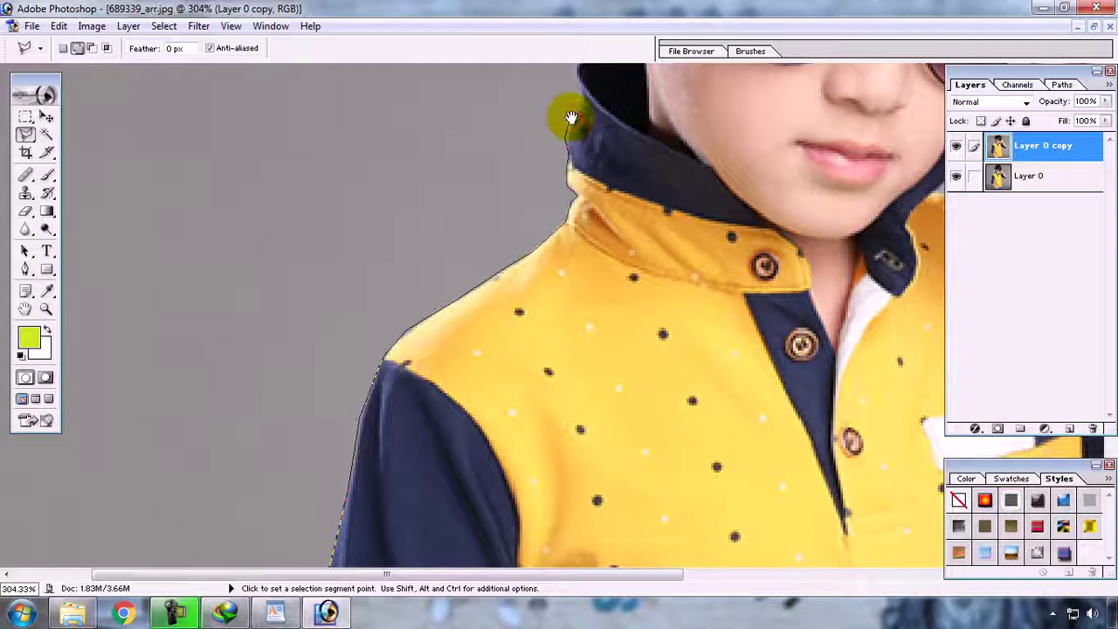
# Trace the outline over the collar's top corner and down beside the neck.
pyautogui.moveTo(570, 122); pyautogui.dragTo(463, 417)
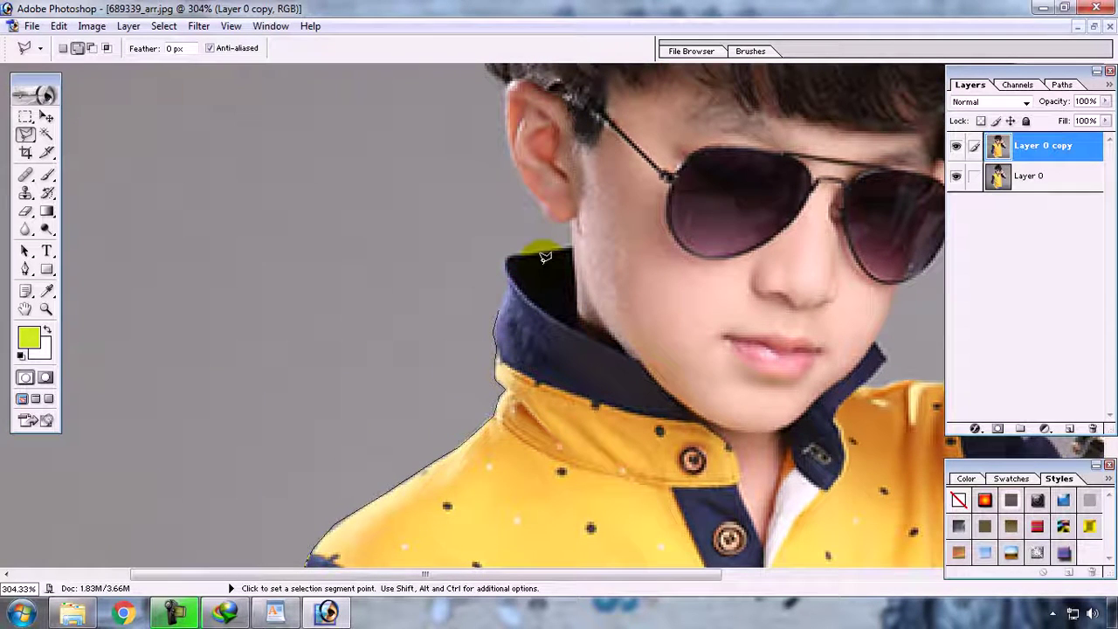
pyautogui.click(512, 274)
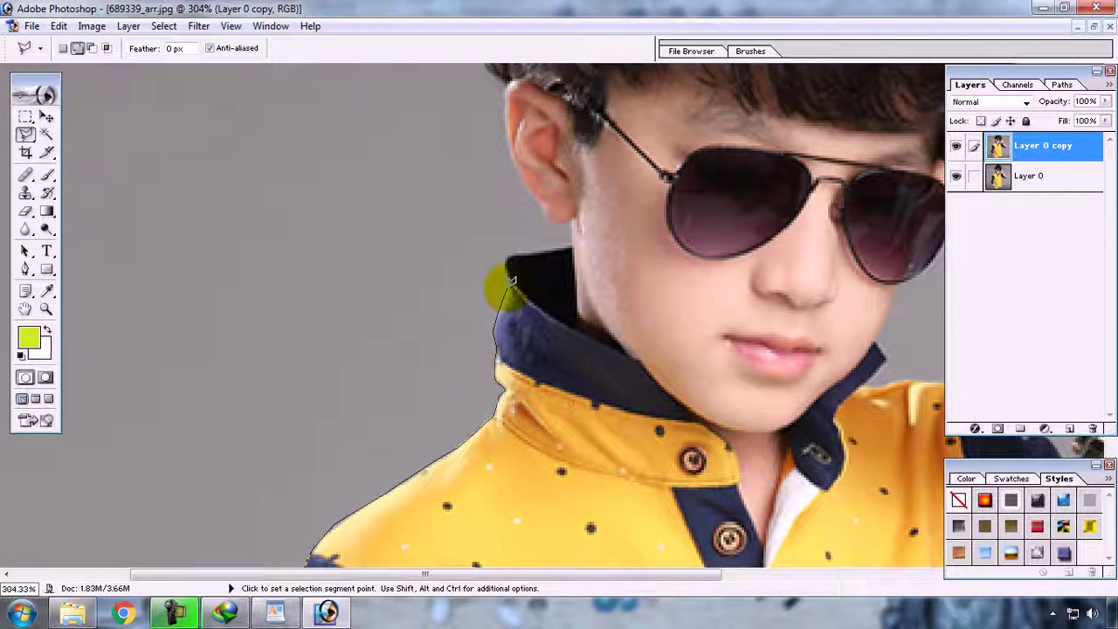
pyautogui.click(505, 262)
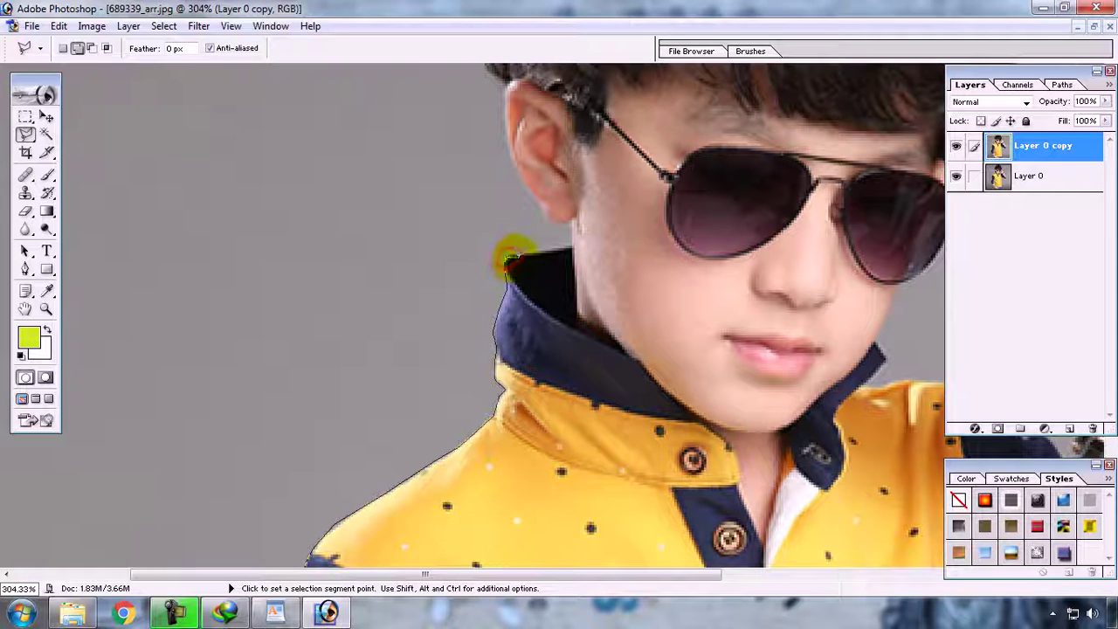
pyautogui.click(524, 243)
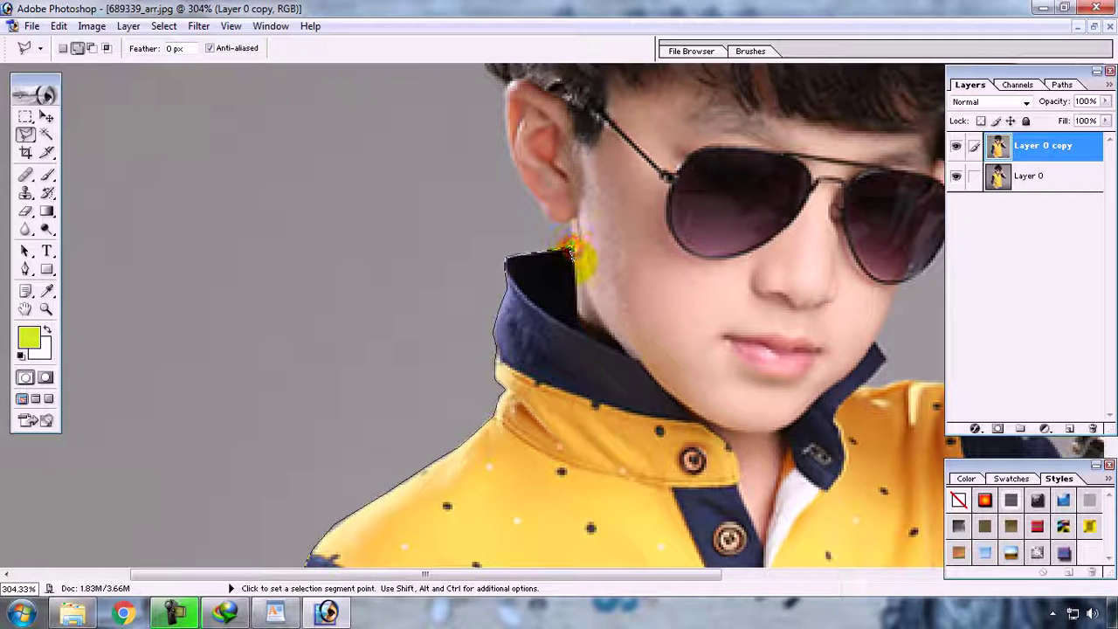
pyautogui.click(576, 271)
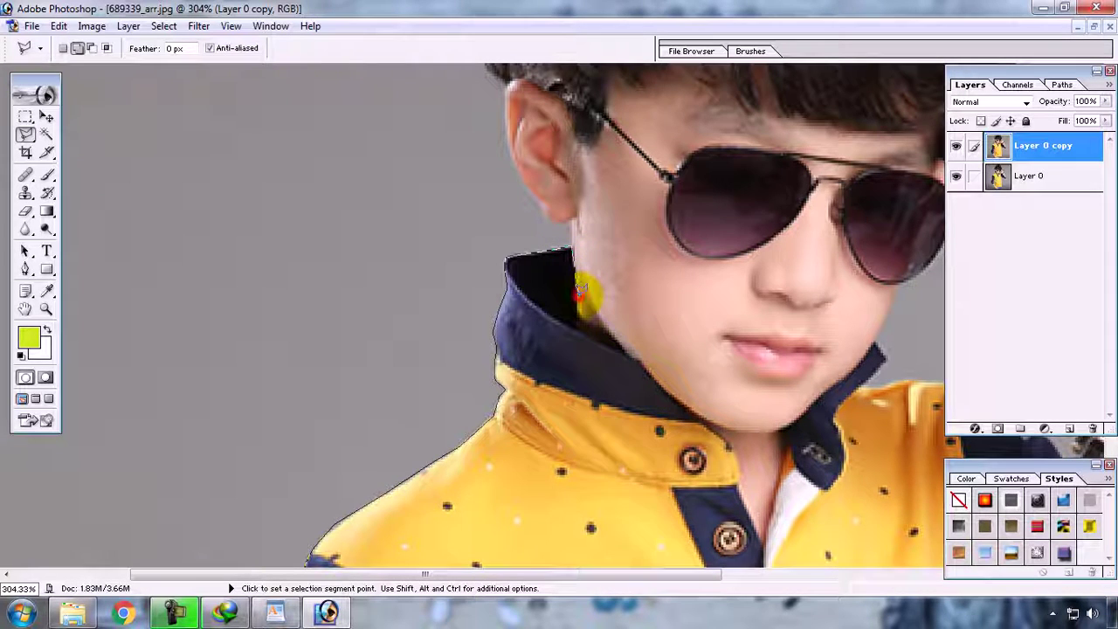
pyautogui.click(577, 299)
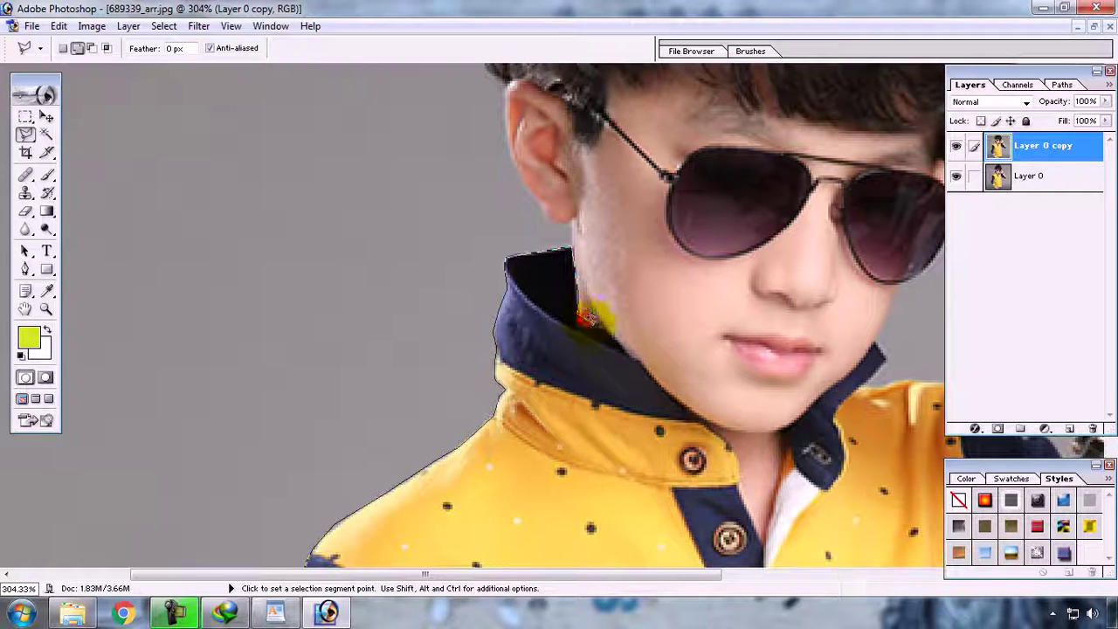
pyautogui.click(581, 320)
pyautogui.click(611, 329)
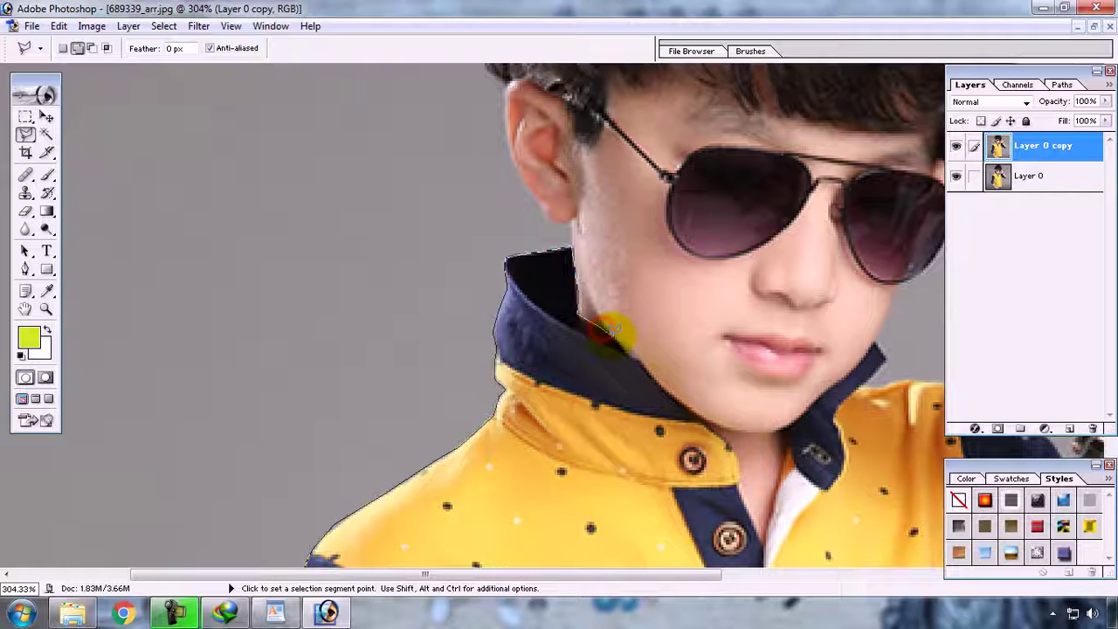
pyautogui.click(616, 342)
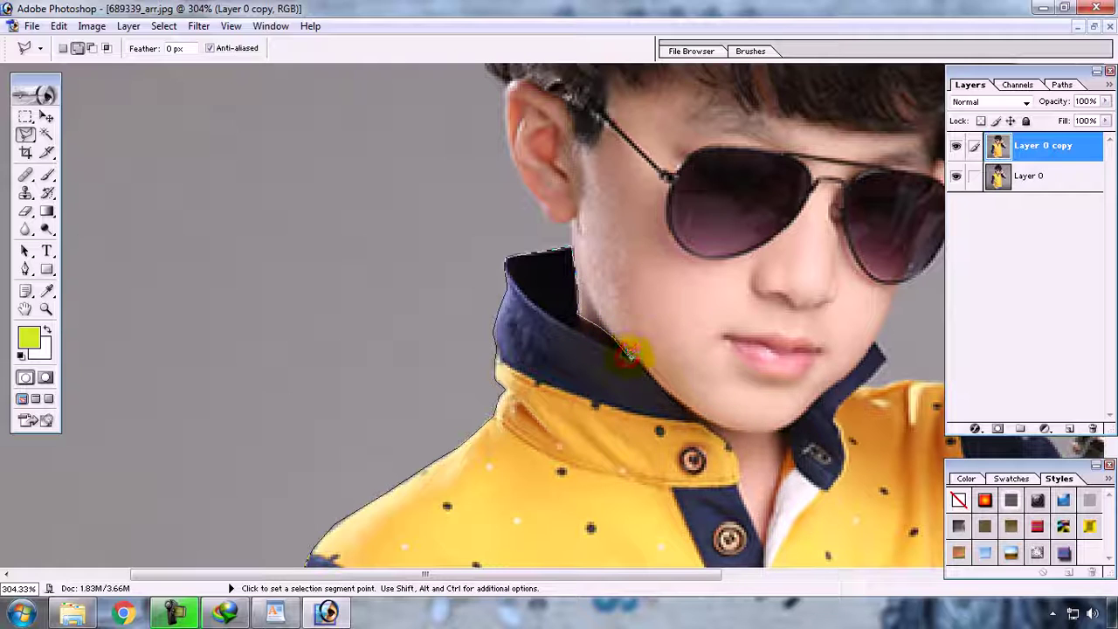
pyautogui.click(642, 367)
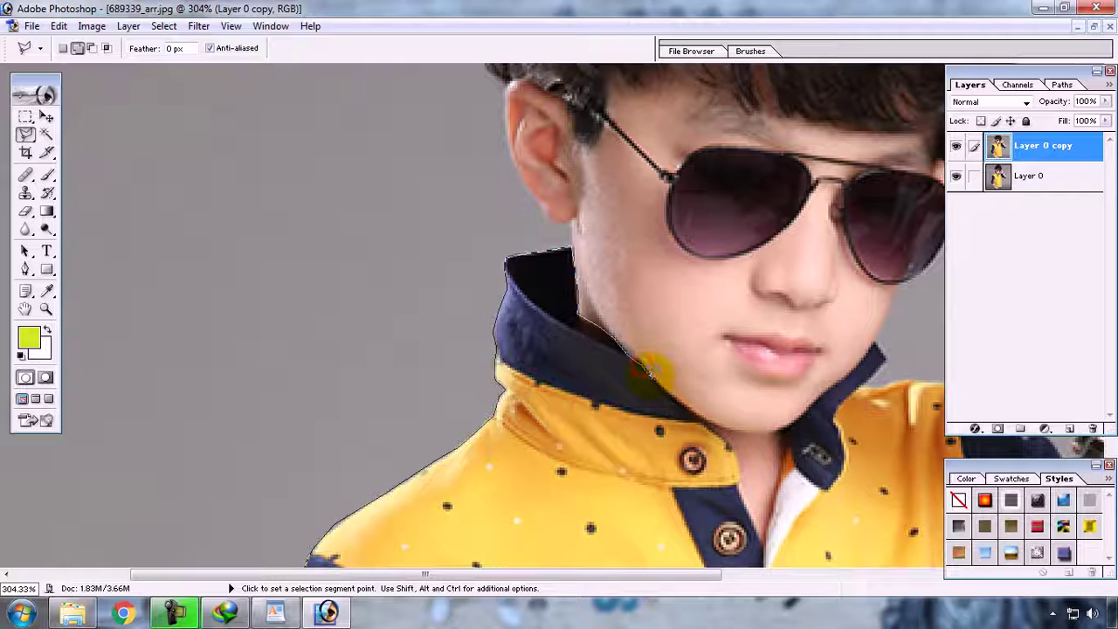
# Continue past the top button, around the front opening, and up to the right collar tip.
pyautogui.click(685, 411)
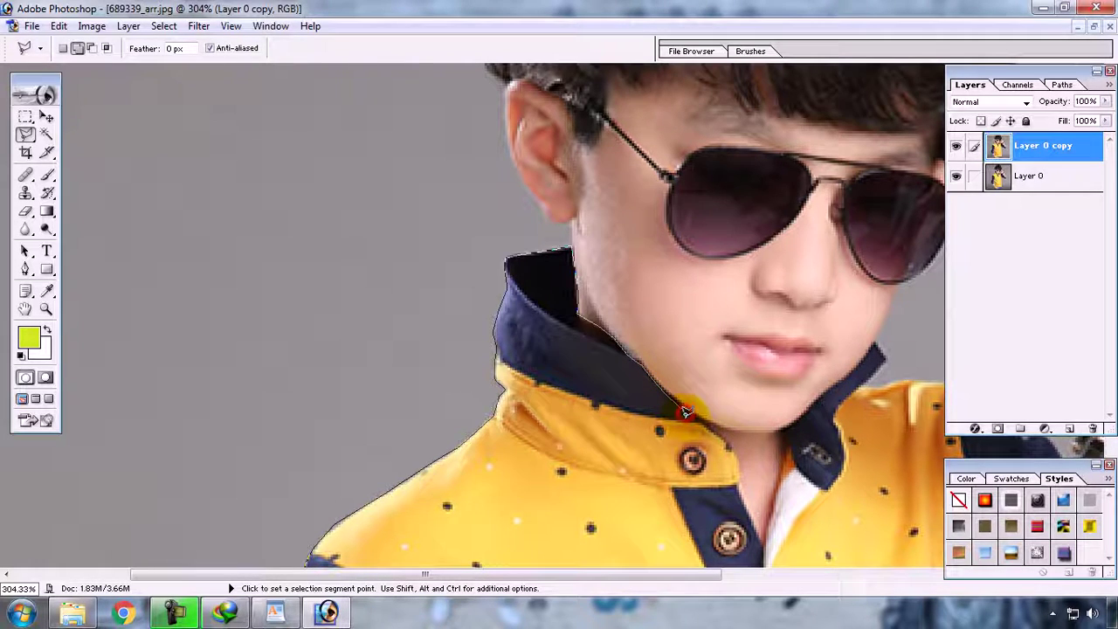
pyautogui.click(698, 418)
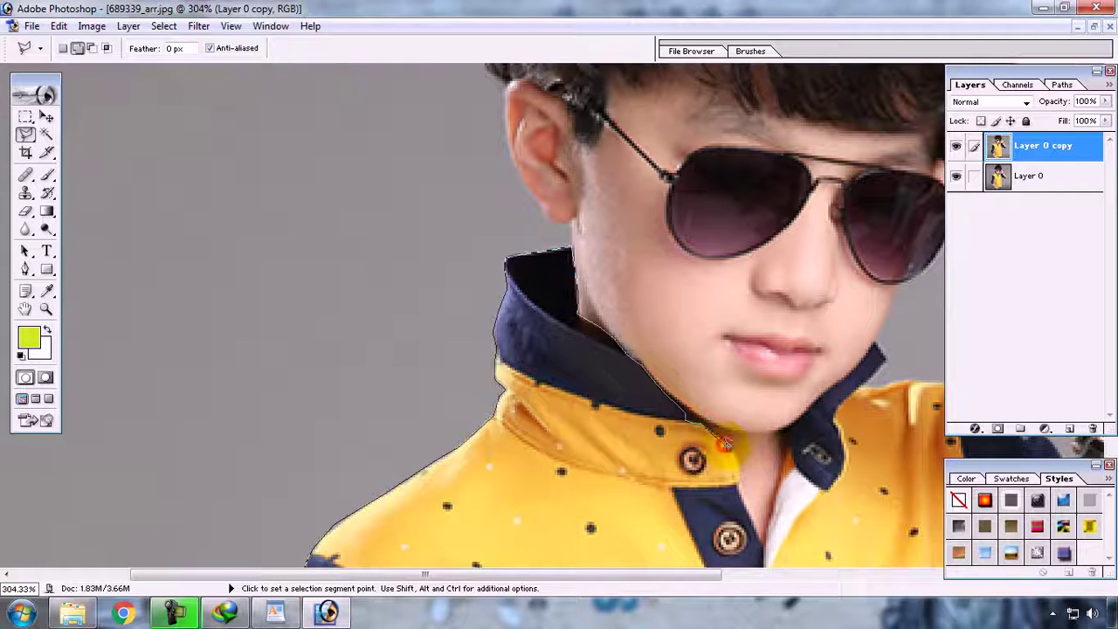
pyautogui.click(734, 450)
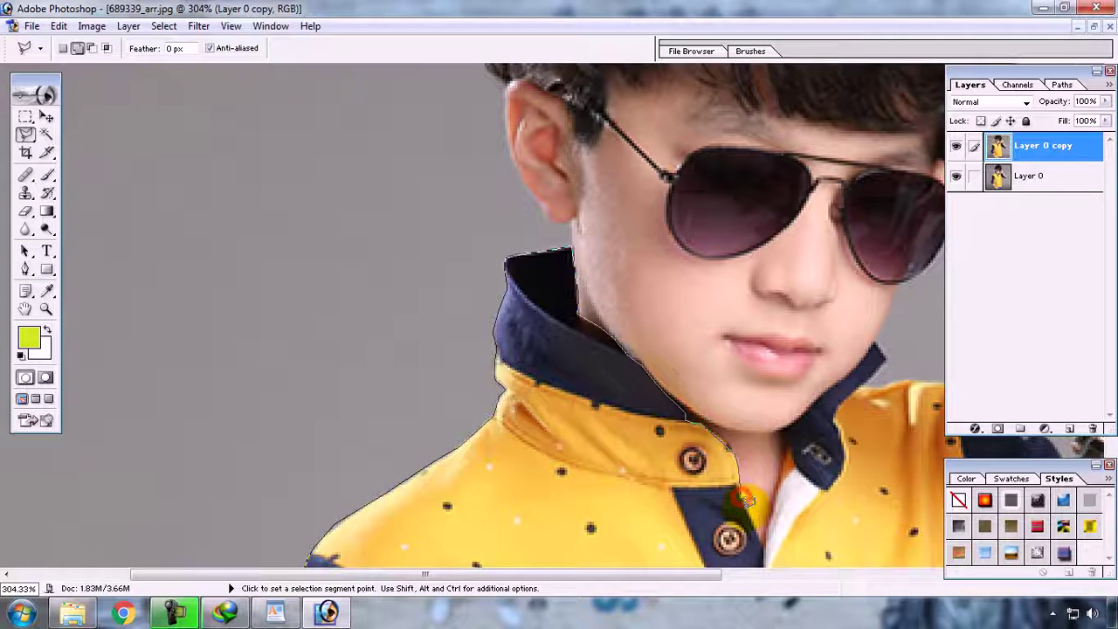
pyautogui.click(743, 523)
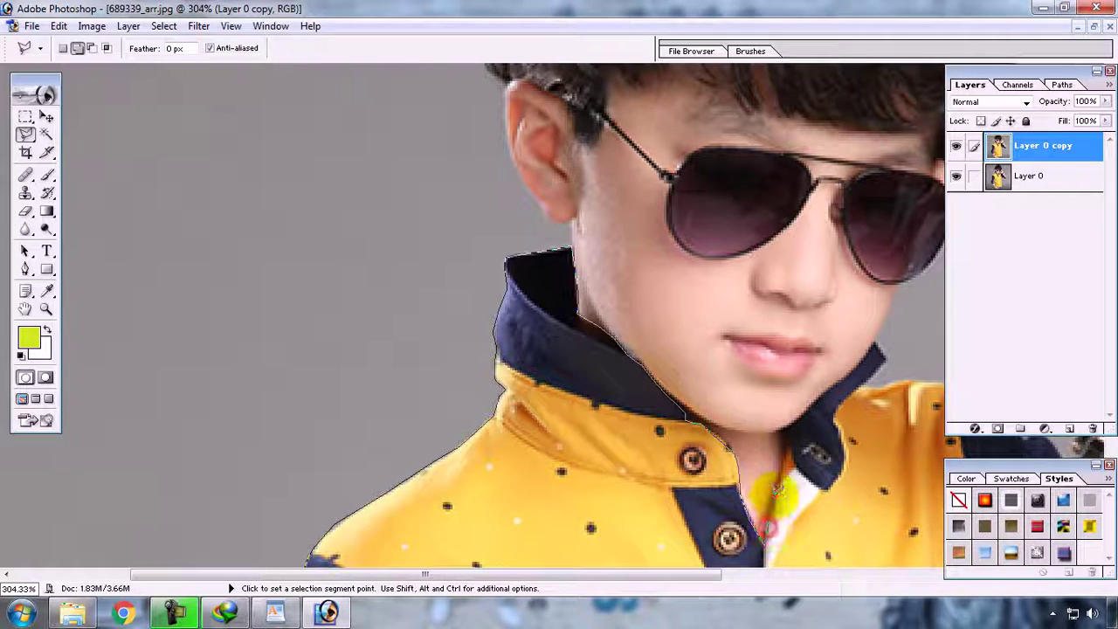
pyautogui.click(773, 492)
pyautogui.click(785, 455)
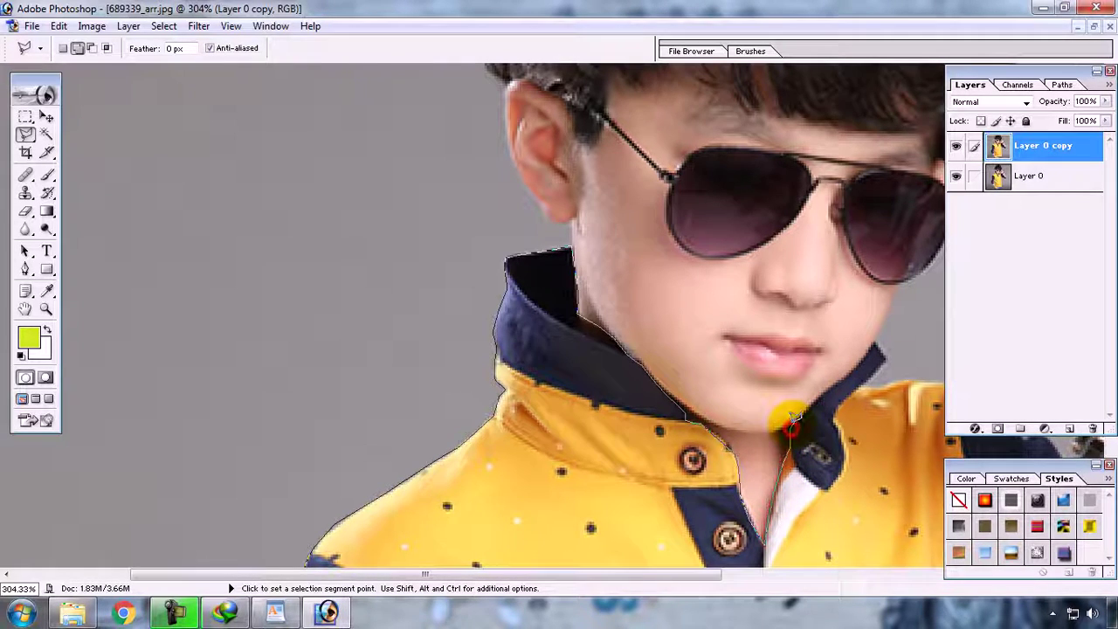
pyautogui.click(798, 419)
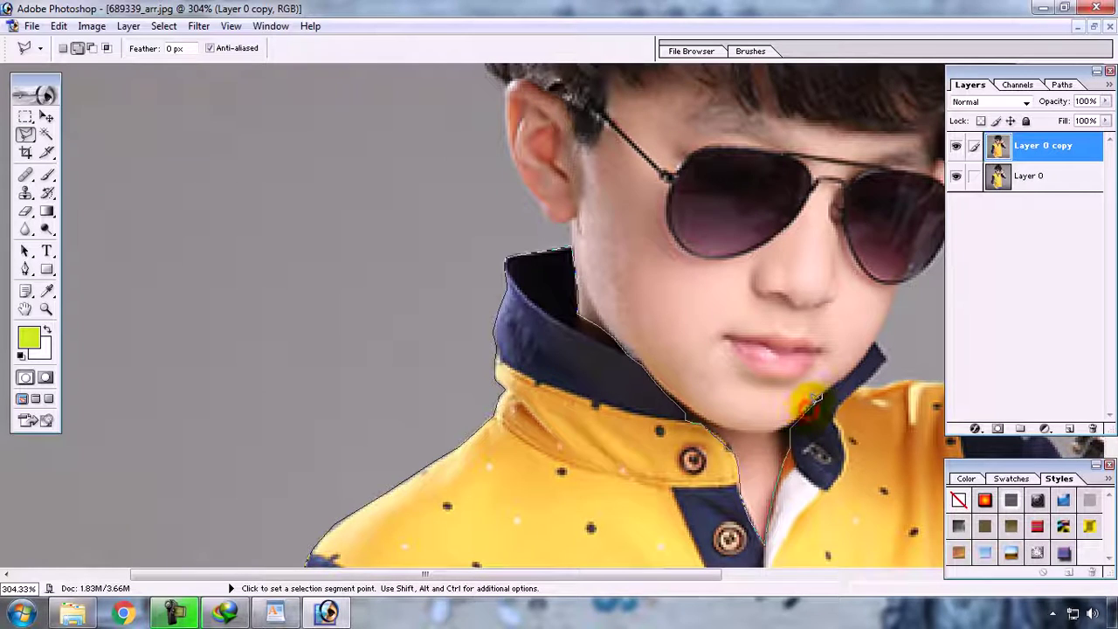
pyautogui.click(819, 396)
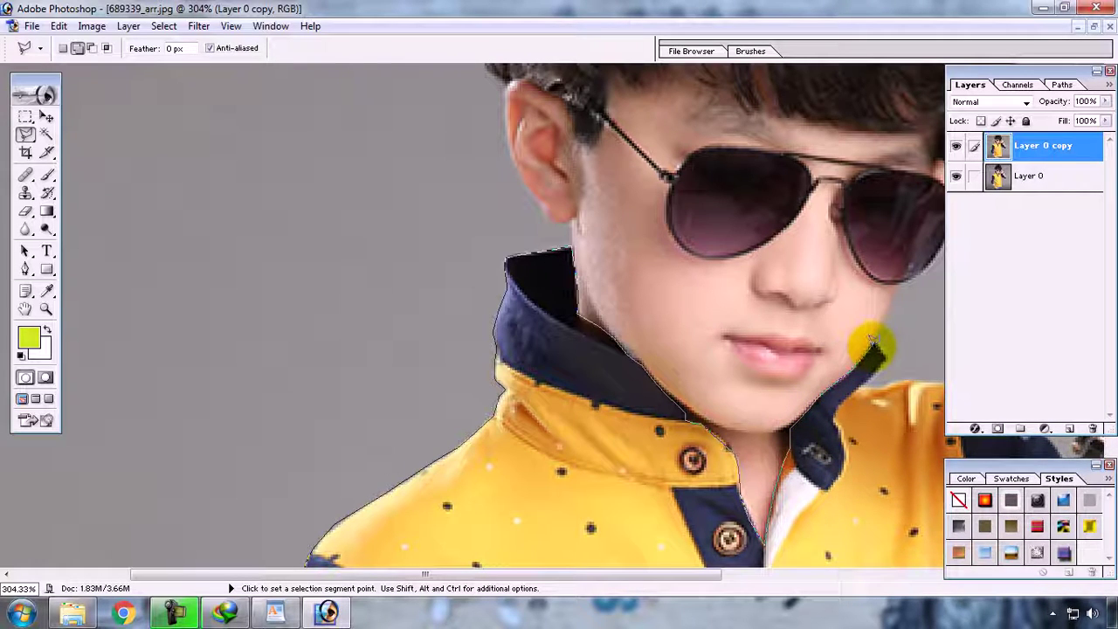
pyautogui.click(872, 344)
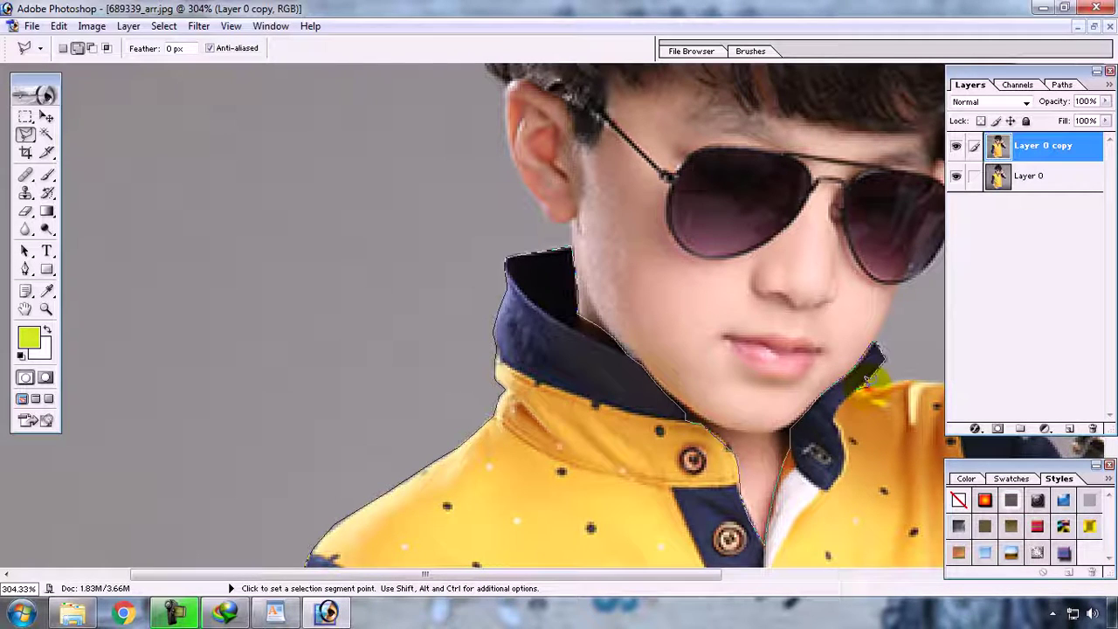
pyautogui.click(894, 381)
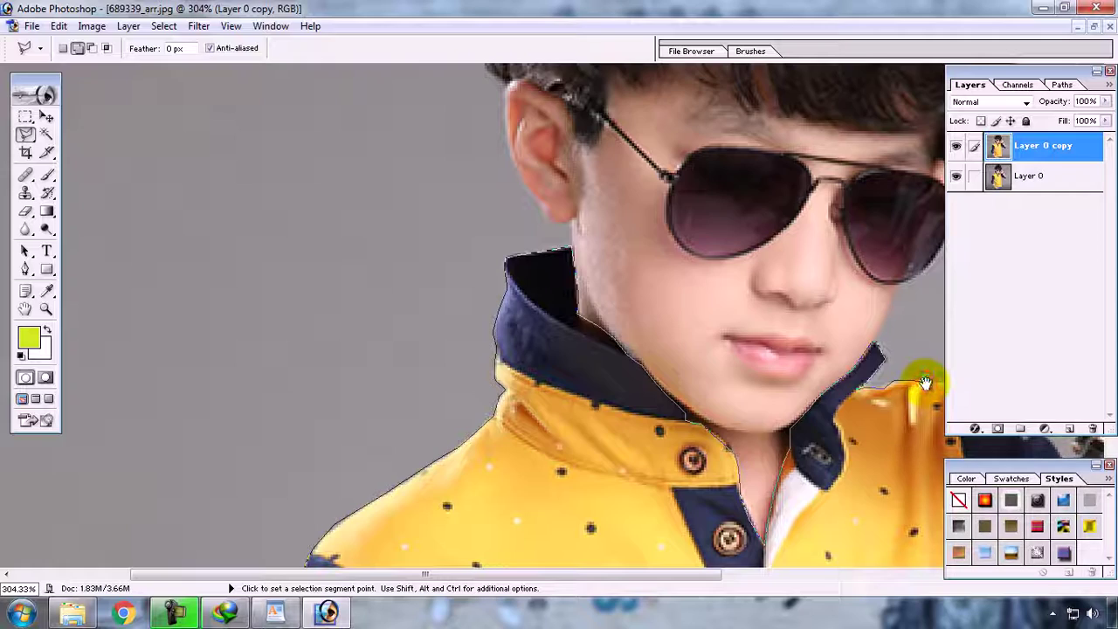
# Extend the outline along the far collar top, down the shoulder and the outer sleeve edge.
pyautogui.moveTo(924, 381); pyautogui.dragTo(521, 305)
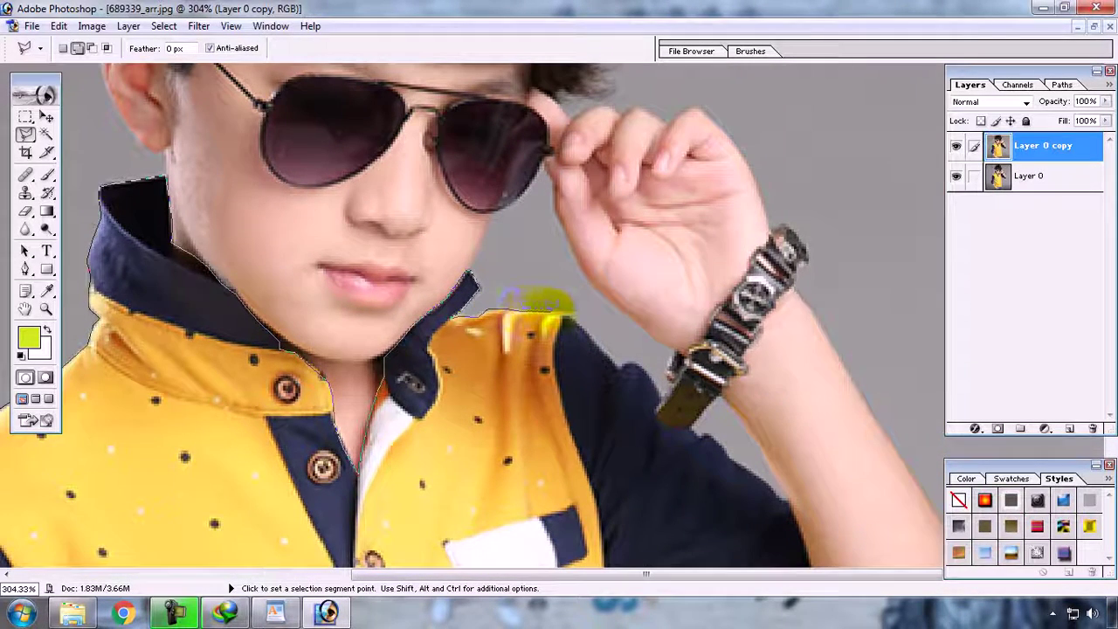
pyautogui.click(565, 315)
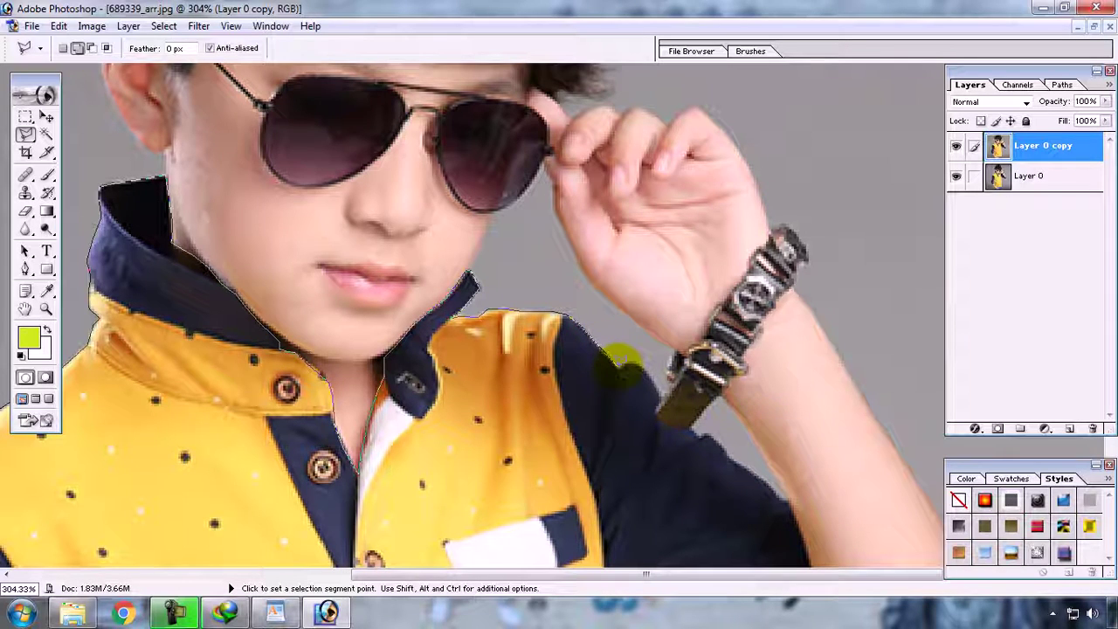
pyautogui.click(617, 367)
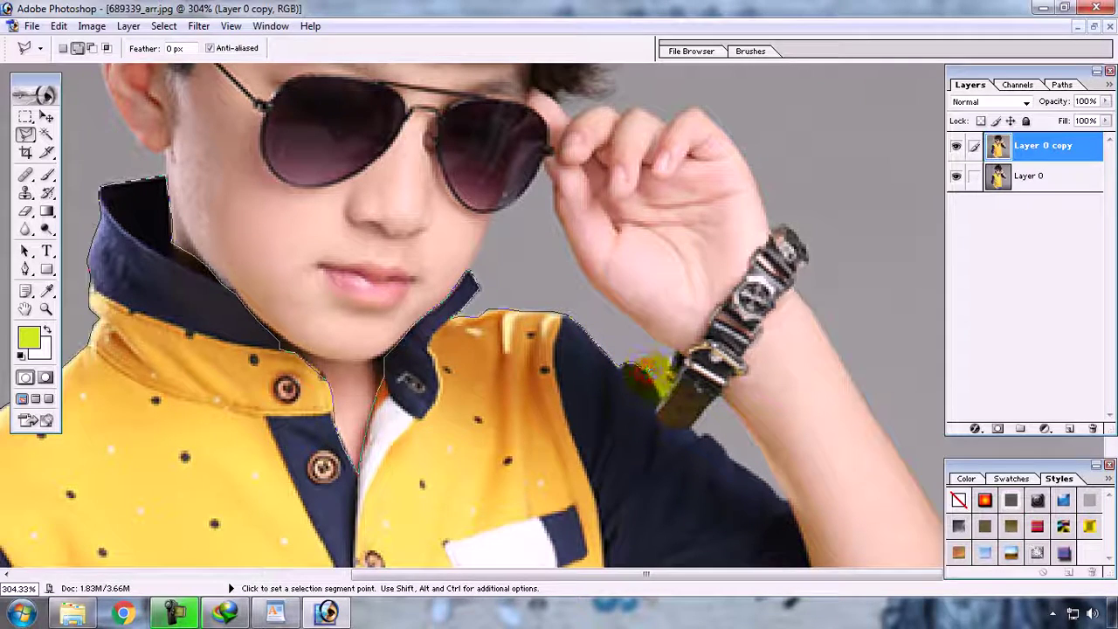
pyautogui.click(657, 384)
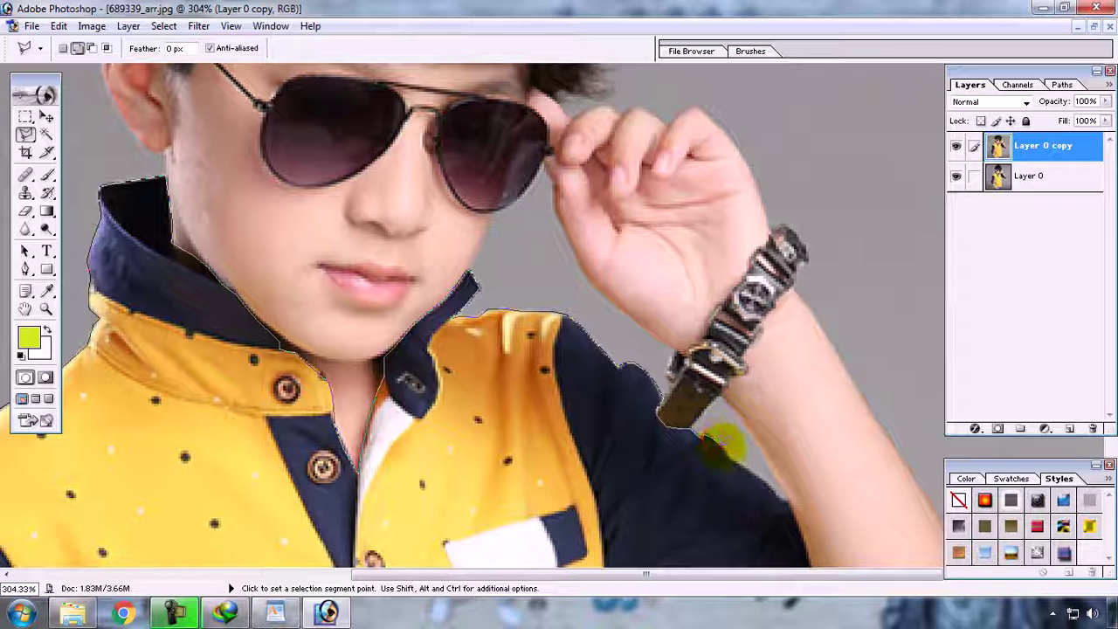
pyautogui.click(734, 459)
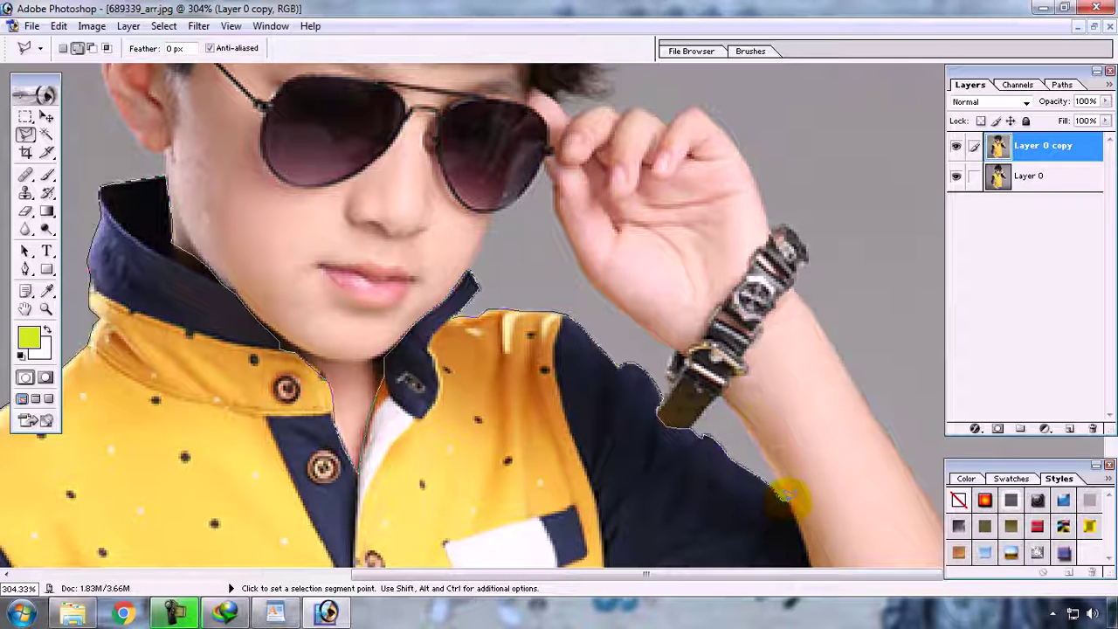
# Trace Polygonal Lasso points down the bare inner arm edge and around the elbow.
pyautogui.moveTo(788, 501); pyautogui.dragTo(742, 266)
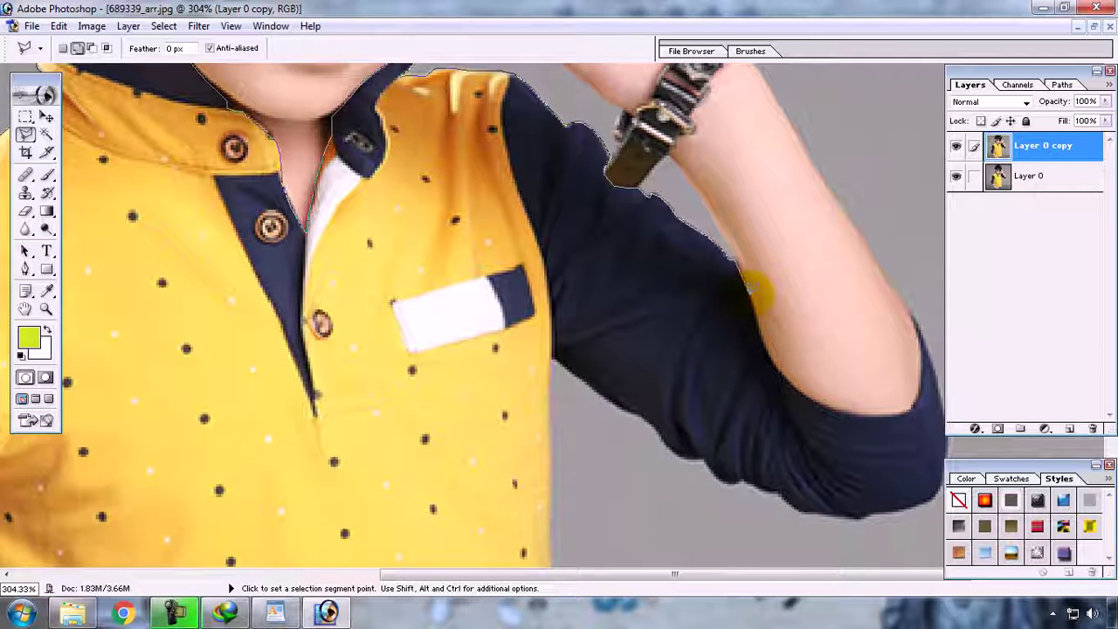
pyautogui.click(772, 349)
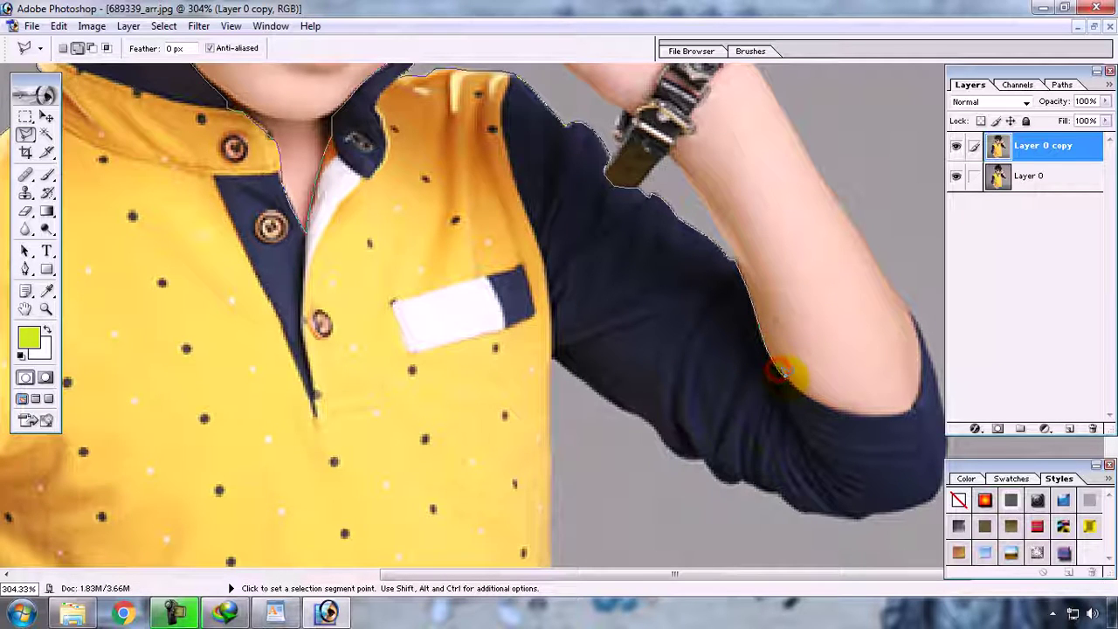
pyautogui.click(792, 384)
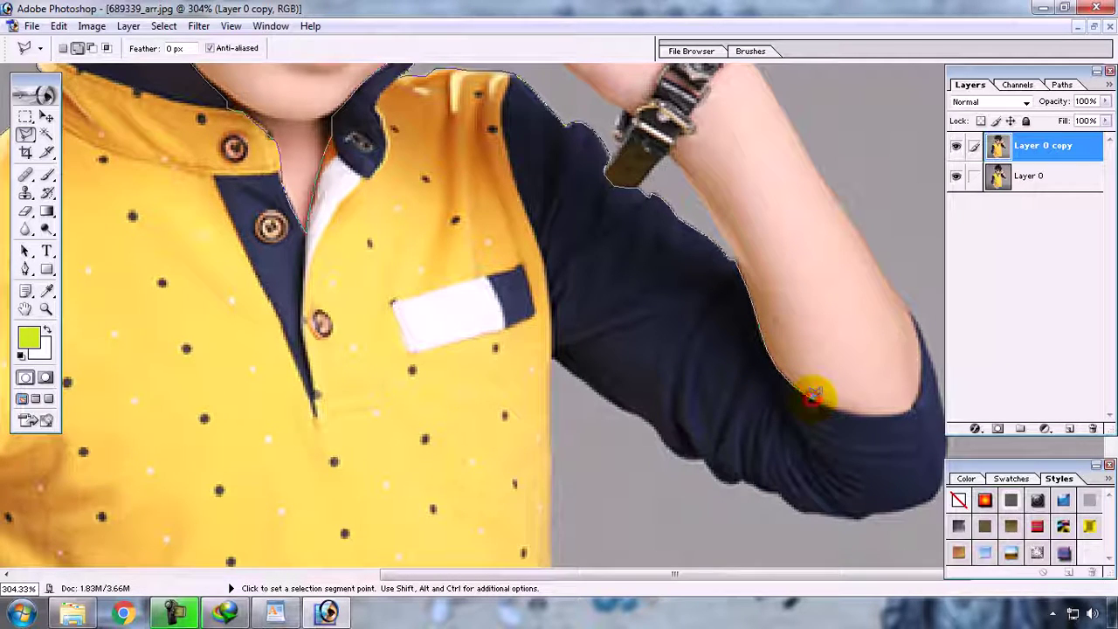
pyautogui.click(847, 410)
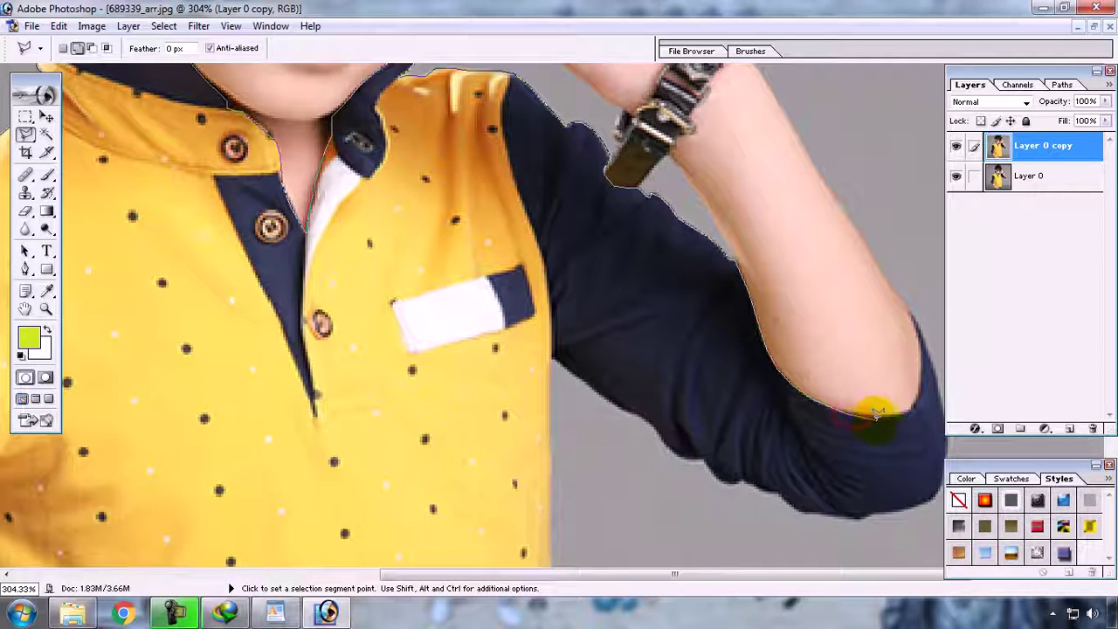
pyautogui.click(917, 397)
pyautogui.click(919, 368)
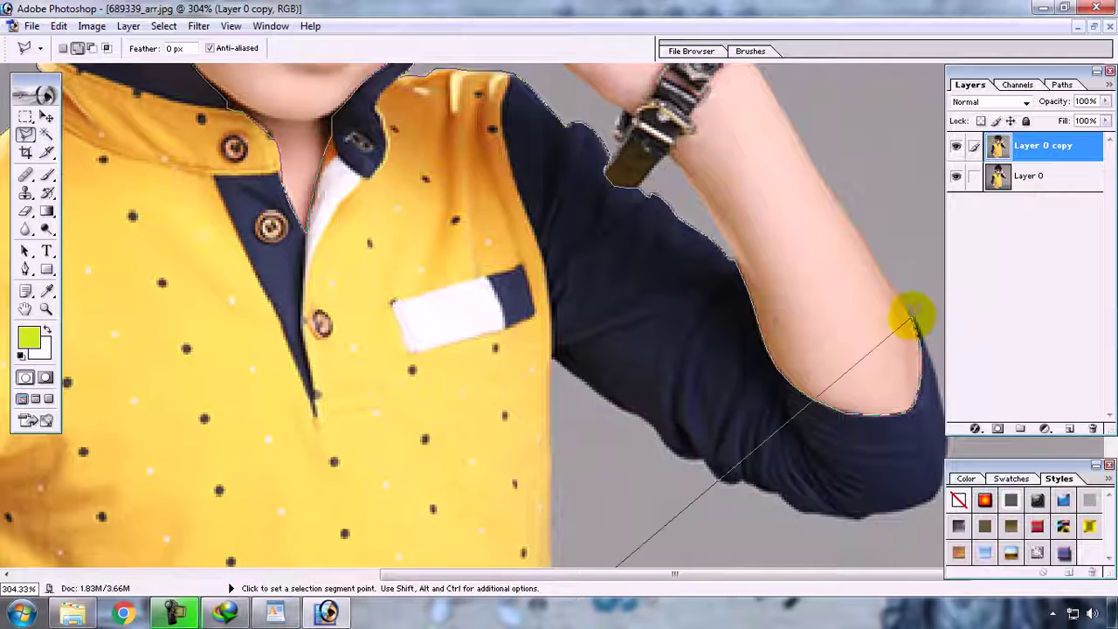
# Close the traced outline into a selection, undoing and restoring it once.
pyautogui.press('Escape')
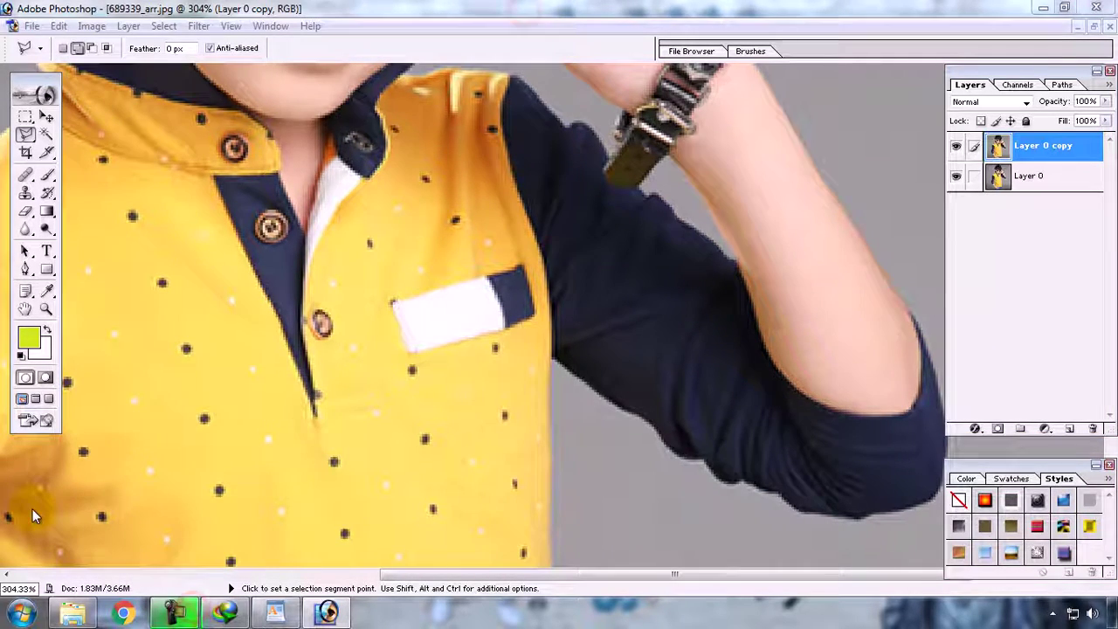
pyautogui.press('z')
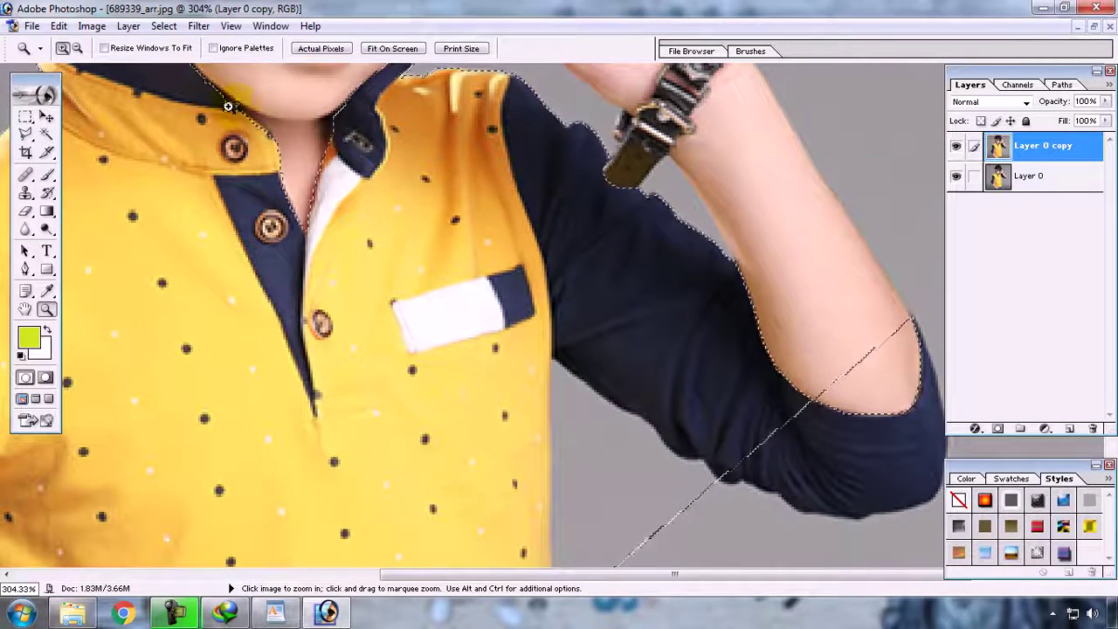
pyautogui.hotkey('ctrl', 'd')
pyautogui.hotkey('ctrl', 'z')
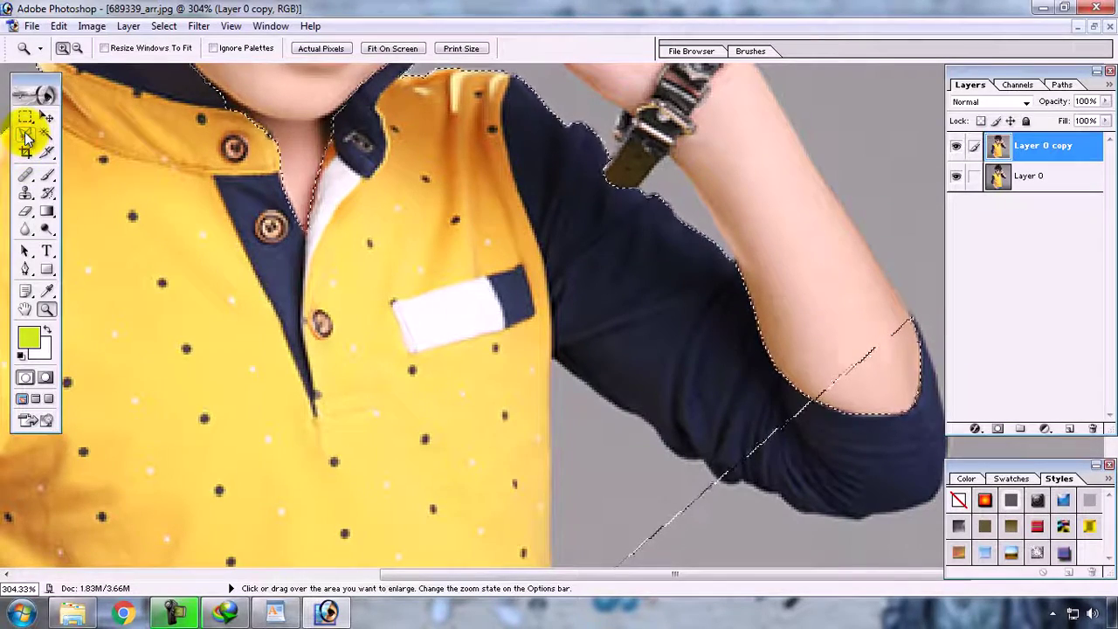
# Switch the Polygonal Lasso to Add to selection and start a new outline at the elbow.
pyautogui.click(37, 131)
pyautogui.click(77, 48)
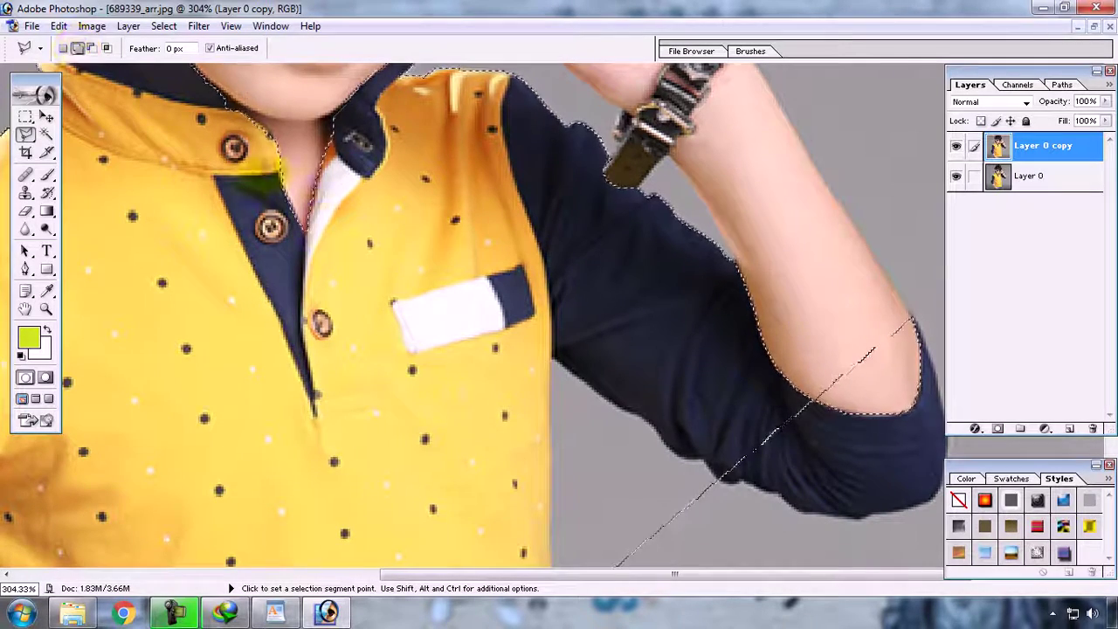
pyautogui.click(912, 317)
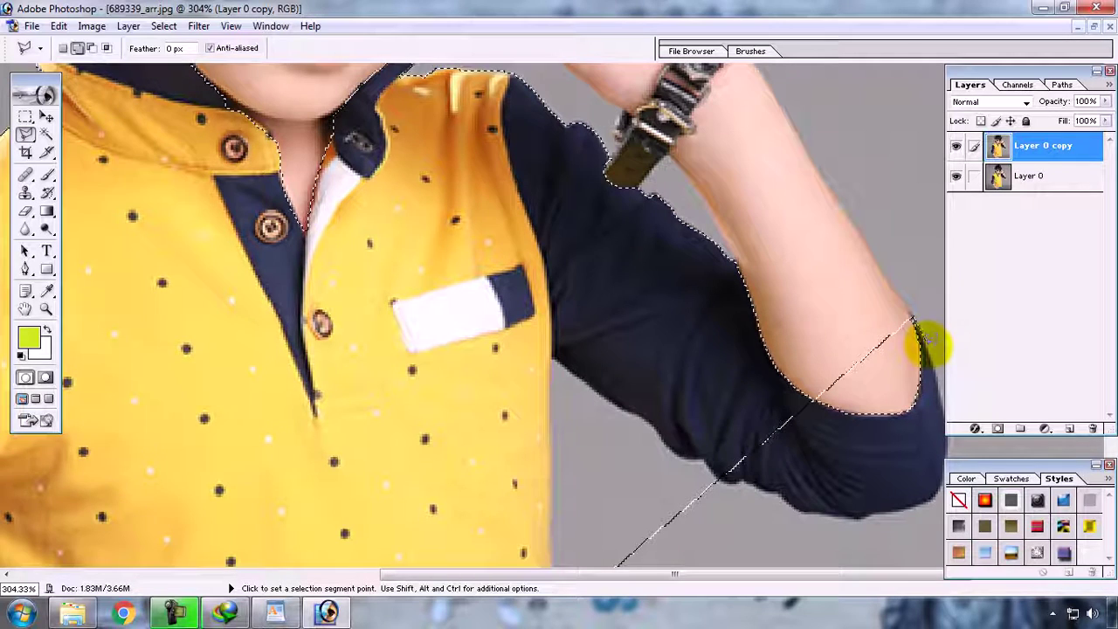
pyautogui.click(945, 407)
# Extend the added outline down the sleeve's right edge and along the cuff's bottom.
pyautogui.moveTo(945, 407); pyautogui.dragTo(748, 337)
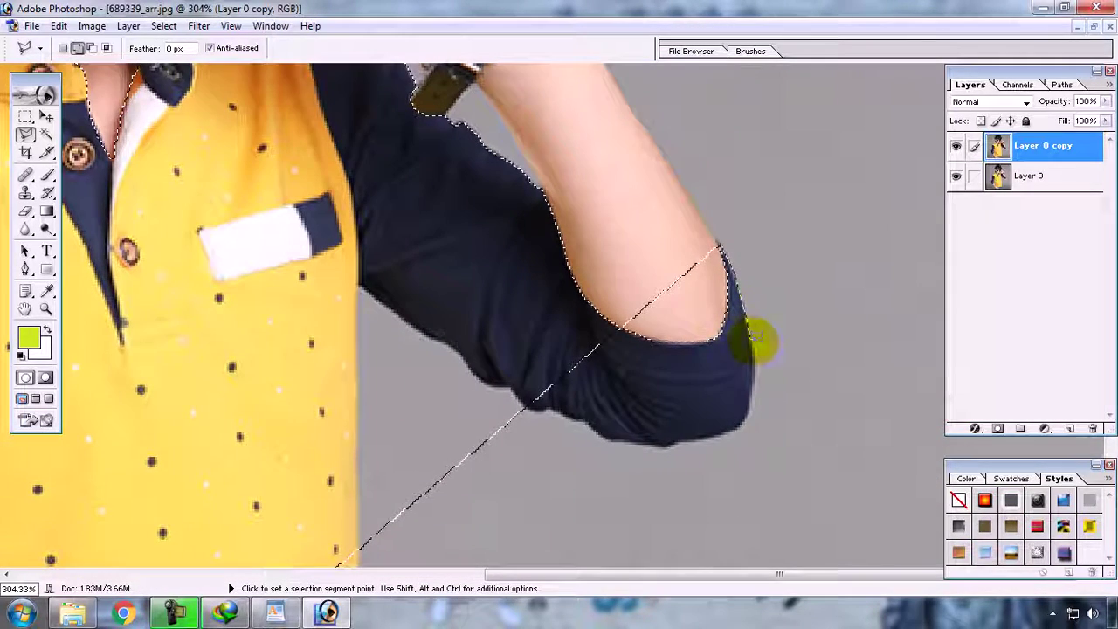
pyautogui.click(754, 369)
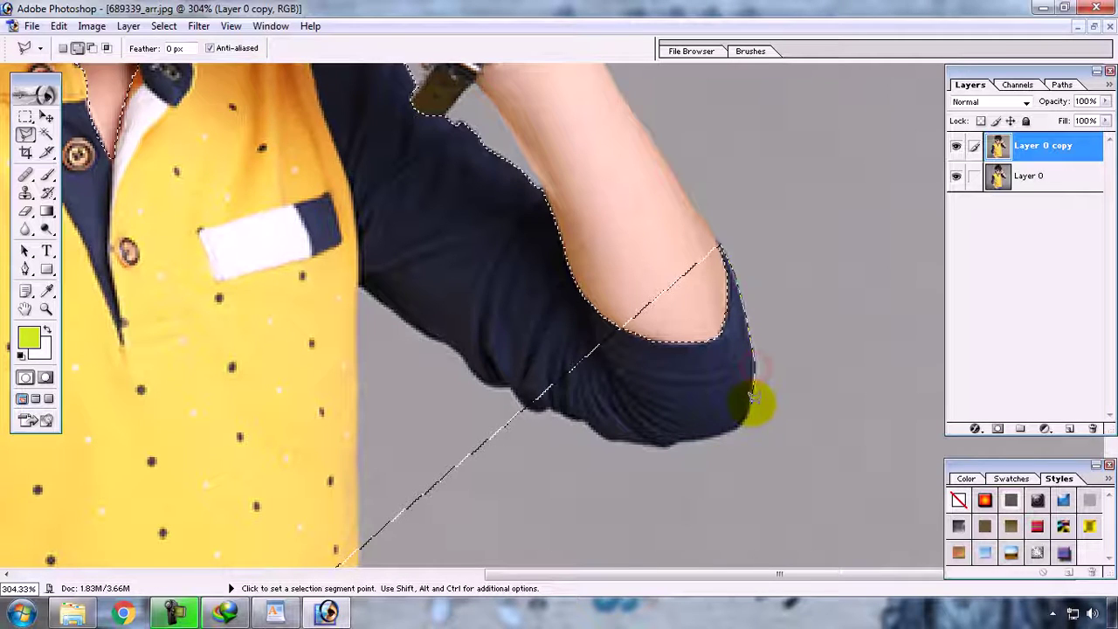
pyautogui.click(741, 420)
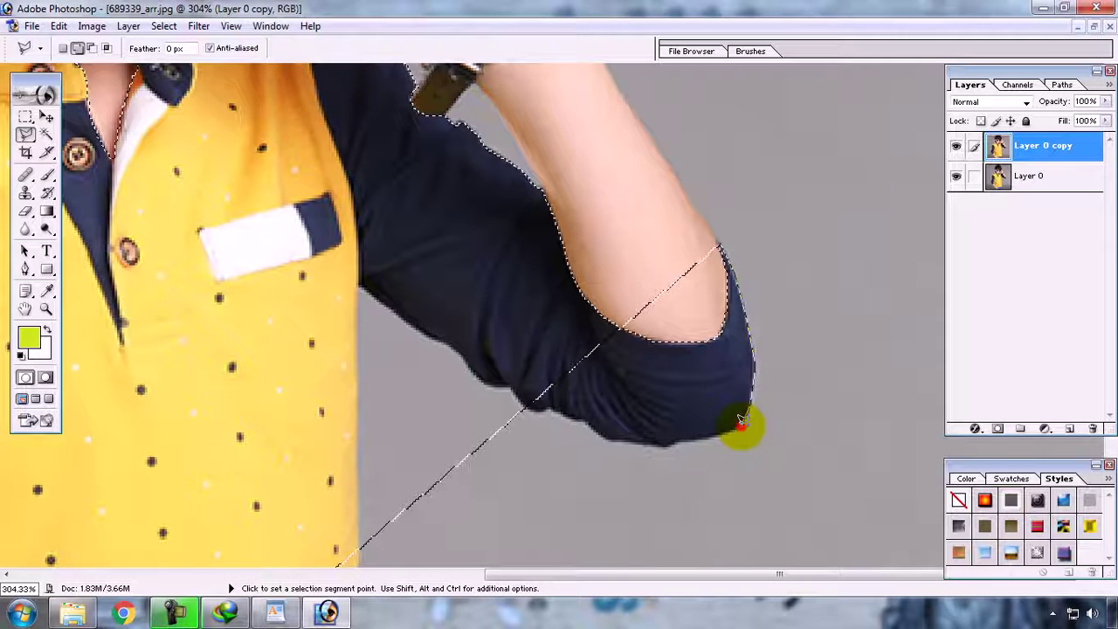
pyautogui.click(689, 438)
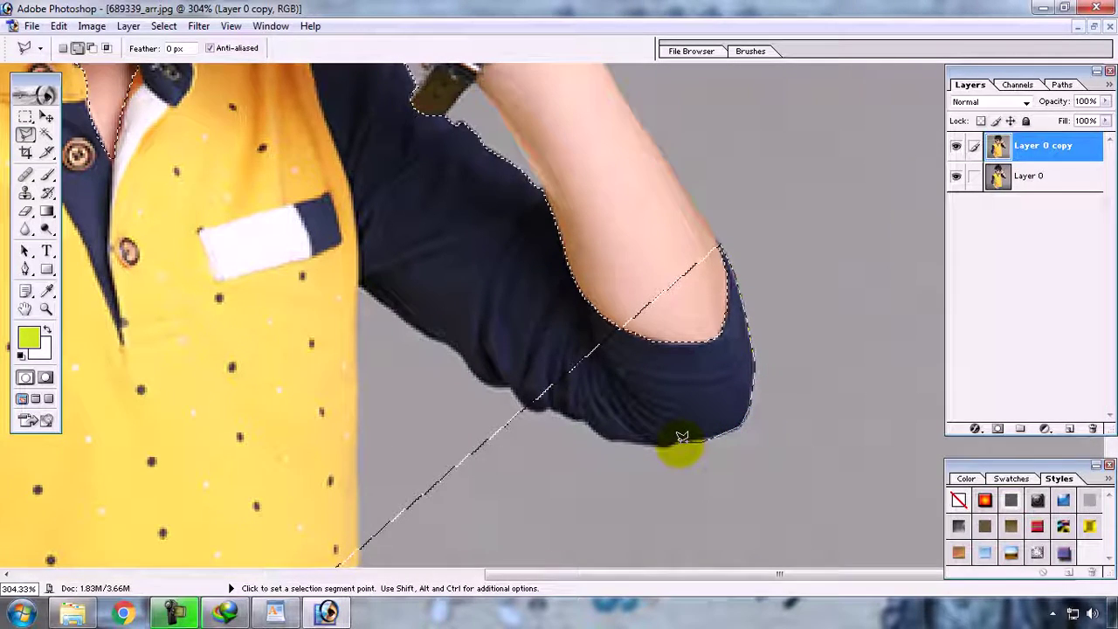
pyautogui.click(662, 439)
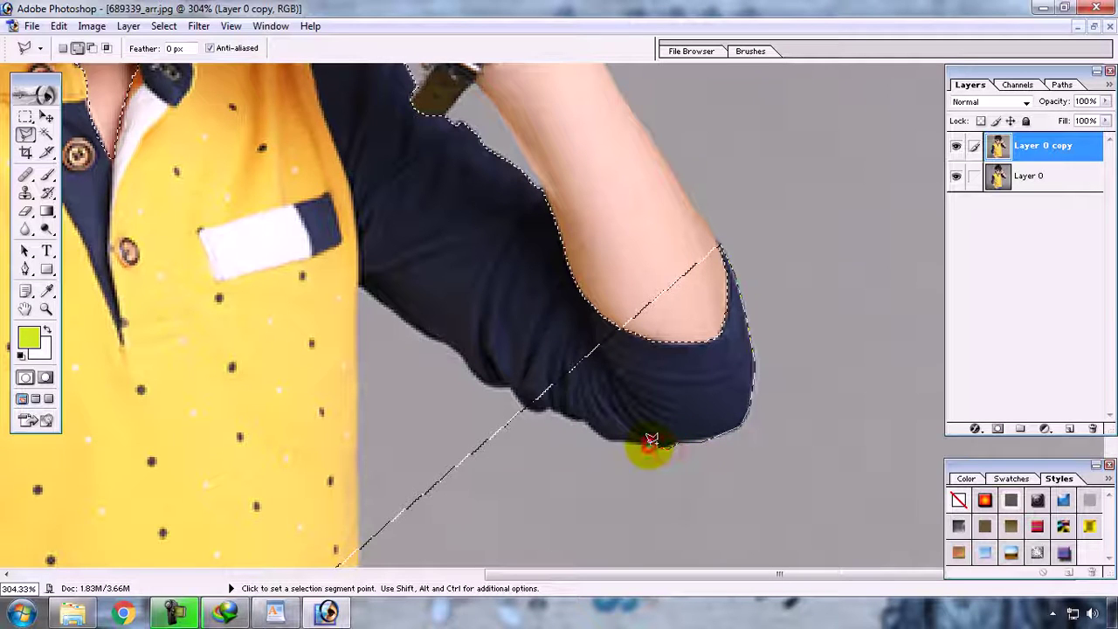
pyautogui.click(597, 437)
pyautogui.click(582, 416)
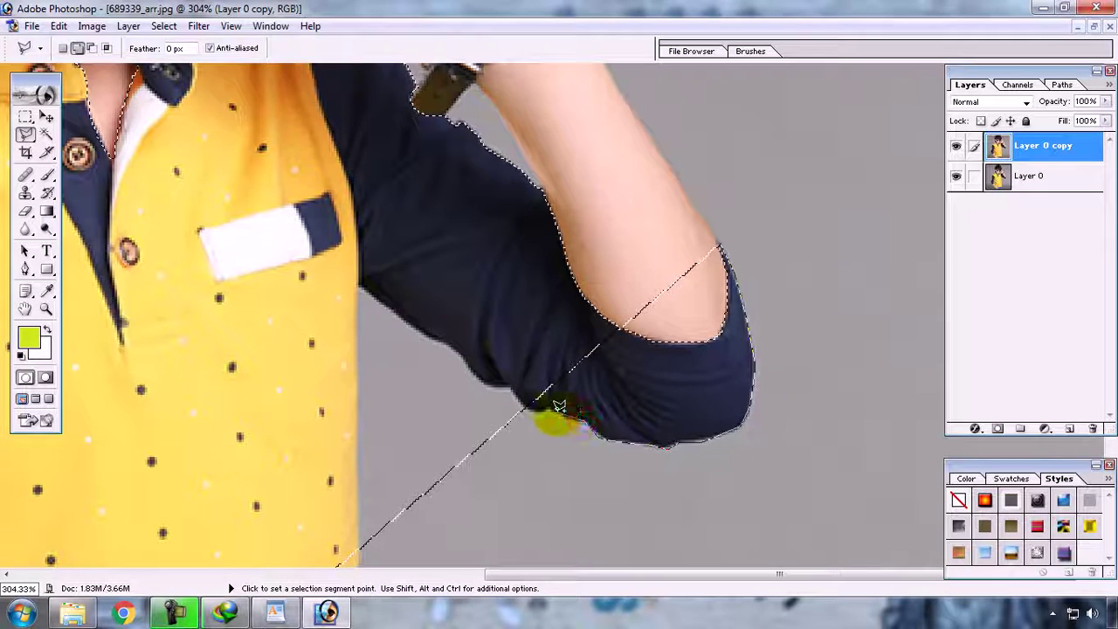
pyautogui.click(531, 406)
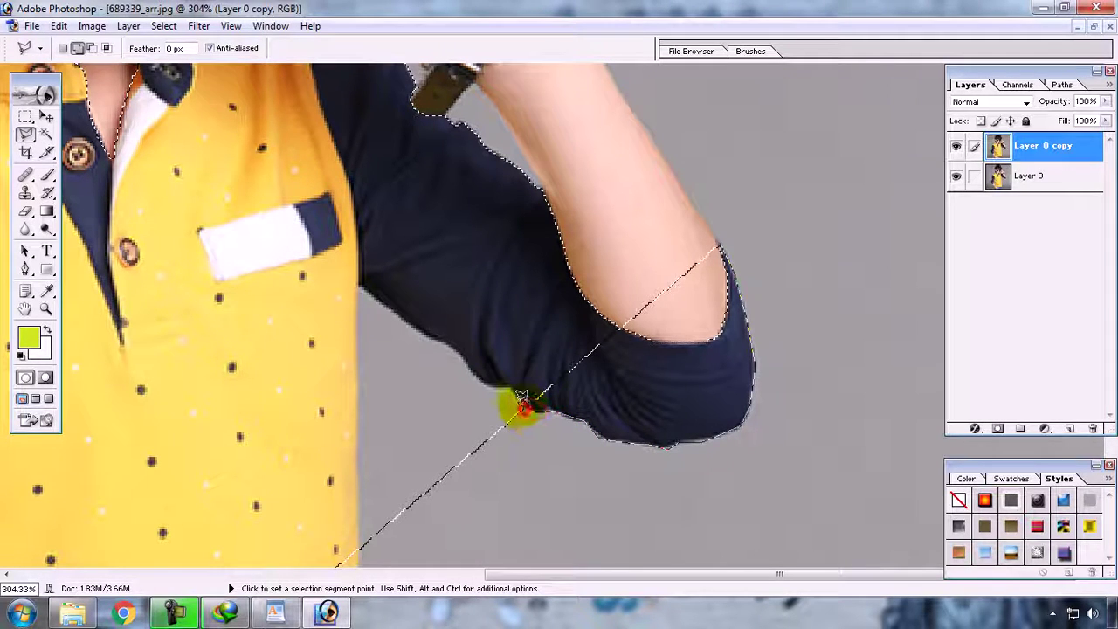
# Continue the outline up the sleeve's underside and down the shirt's side edge.
pyautogui.click(470, 375)
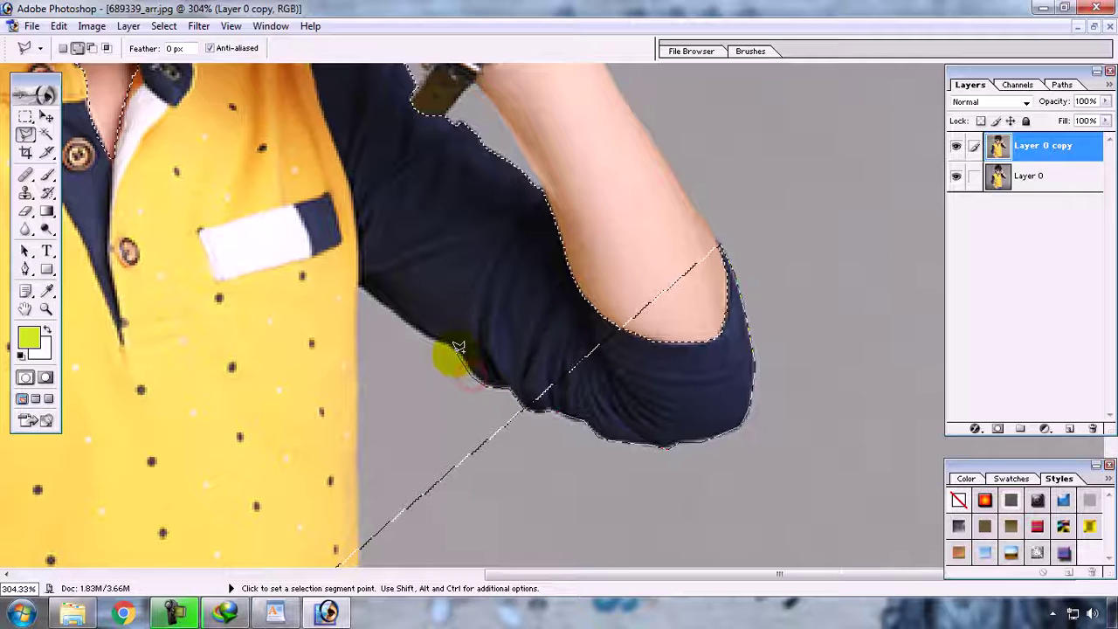
pyautogui.click(452, 352)
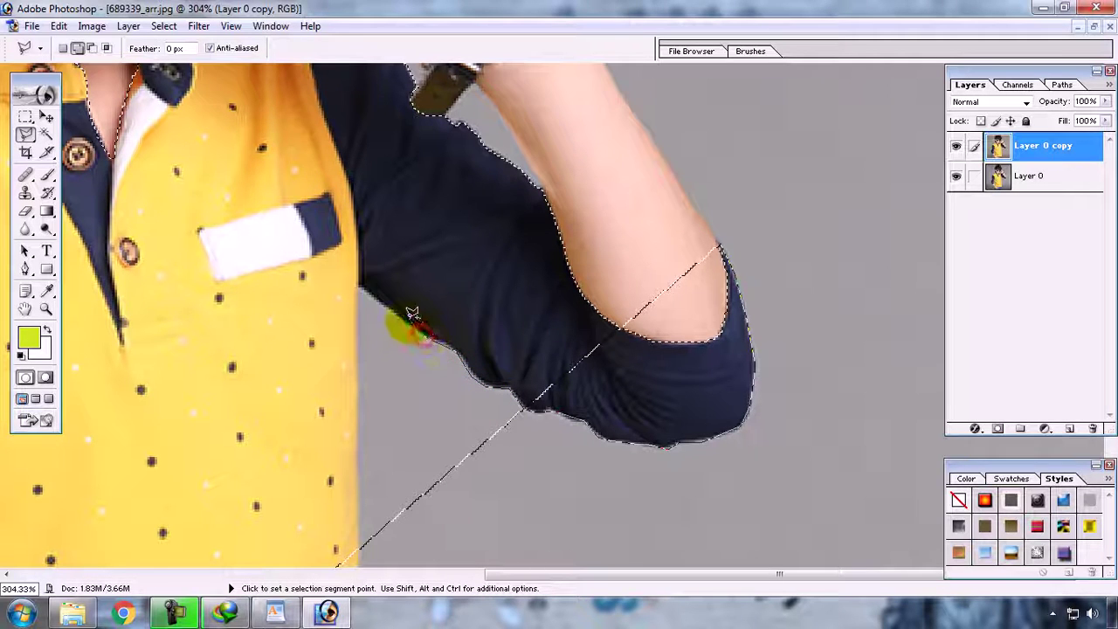
pyautogui.click(393, 315)
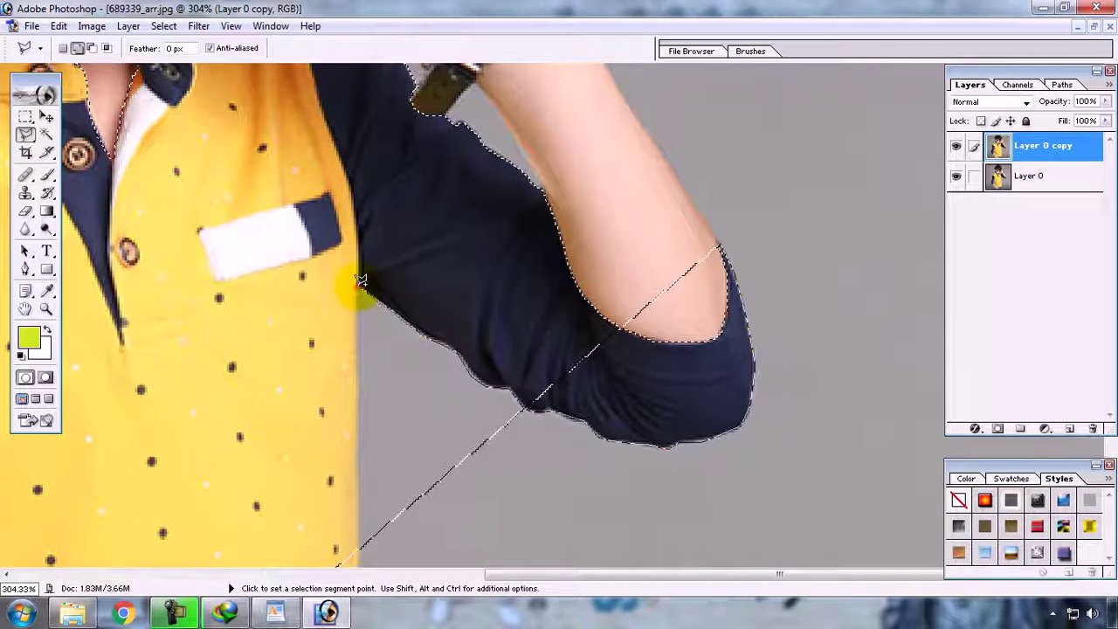
pyautogui.click(357, 286)
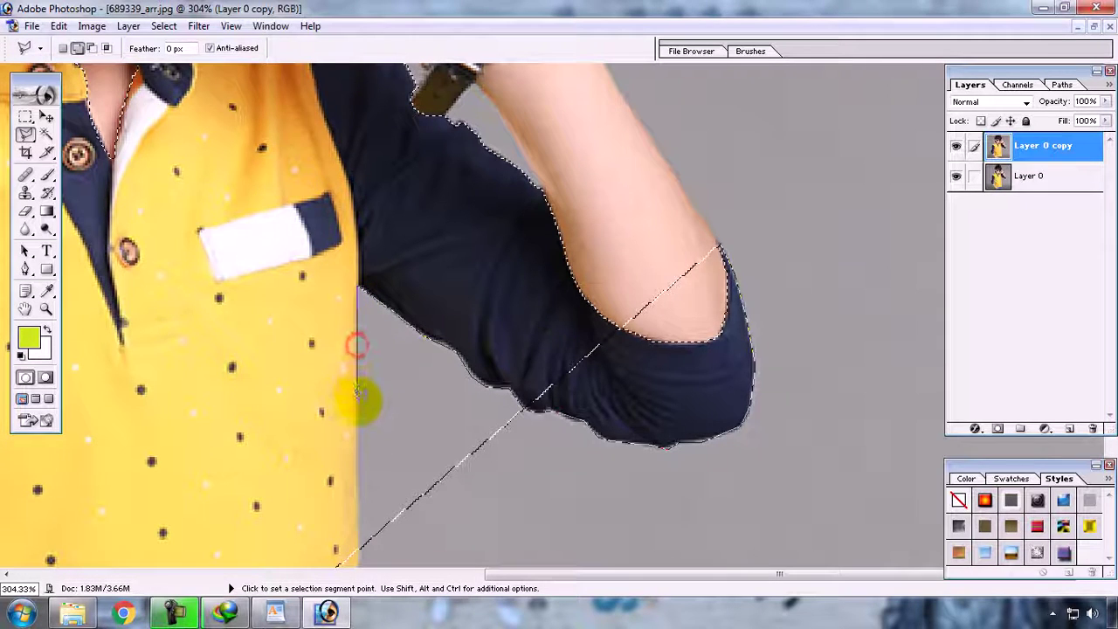
pyautogui.click(357, 403)
pyautogui.click(357, 484)
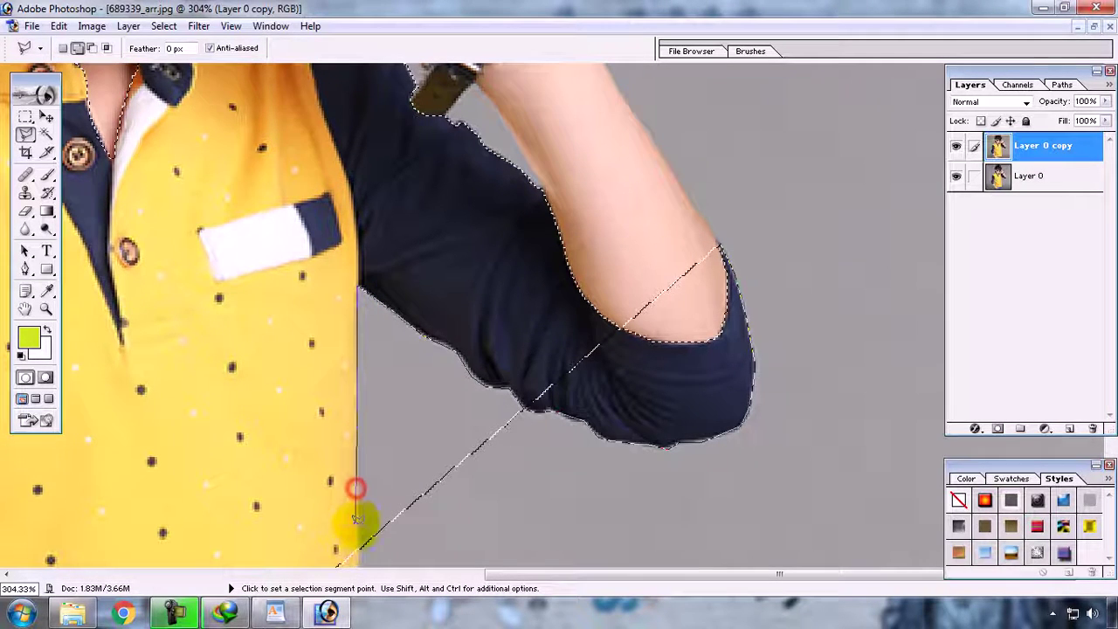
# Trace the outline down the shirt's right edge to near the bottom.
pyautogui.moveTo(359, 550)
pyautogui.mouseDown()
pyautogui.moveTo(349, 212)
pyautogui.moveTo(359, 136)
pyautogui.mouseUp()
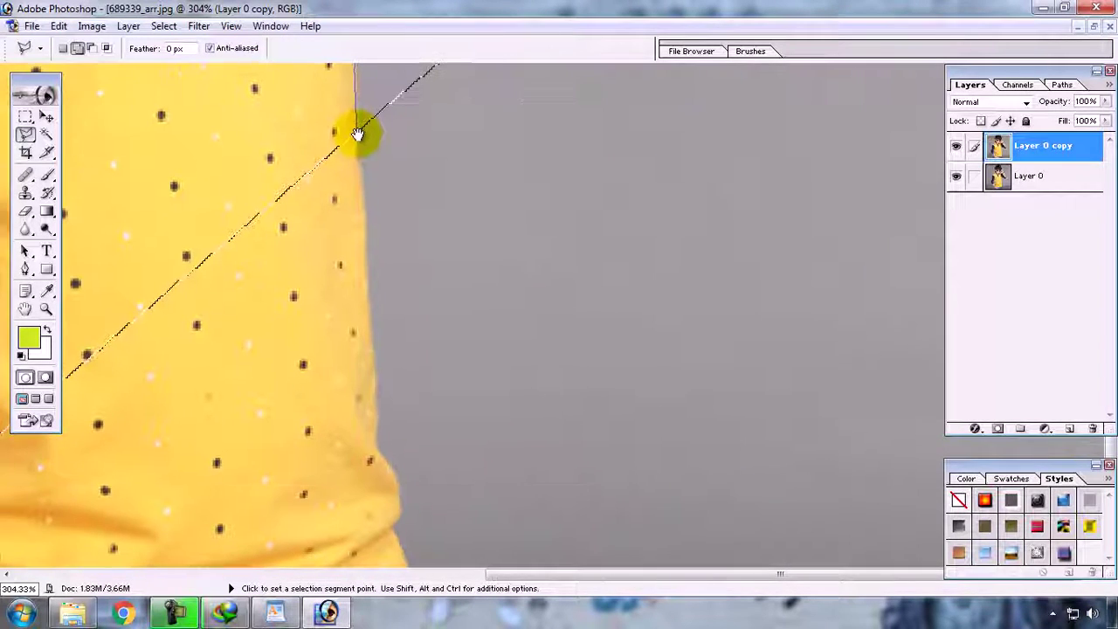
pyautogui.click(365, 199)
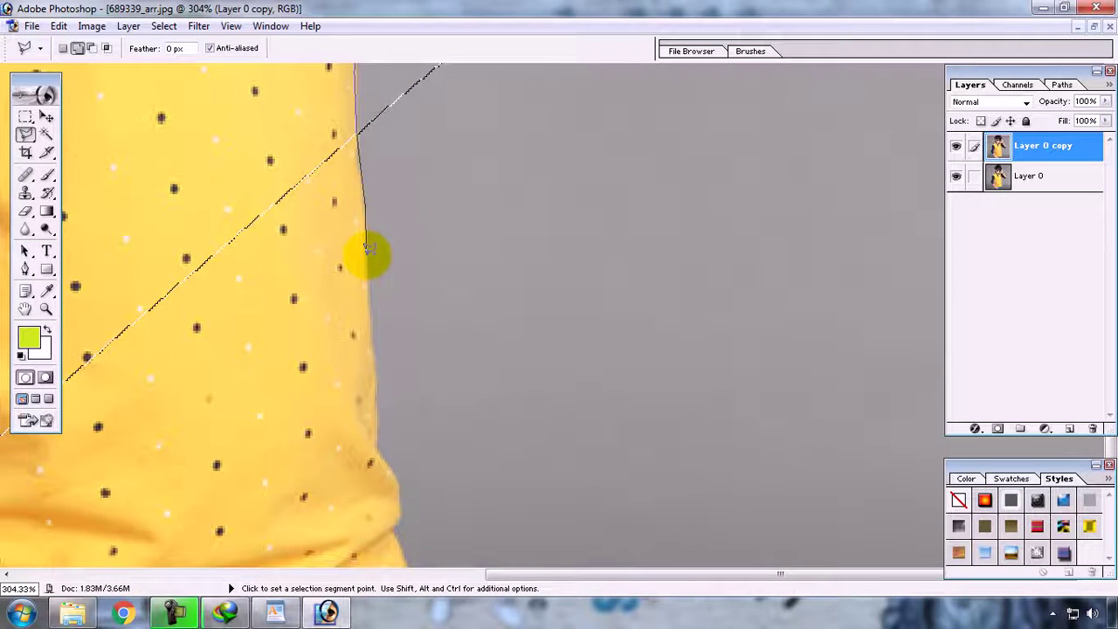
pyautogui.click(367, 254)
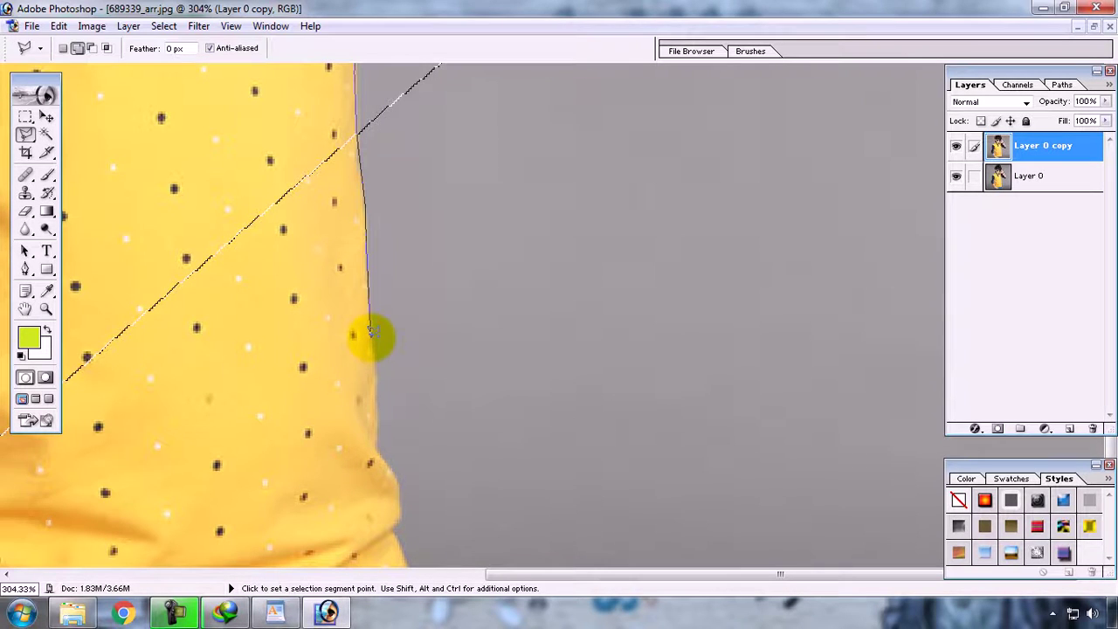
pyautogui.click(371, 338)
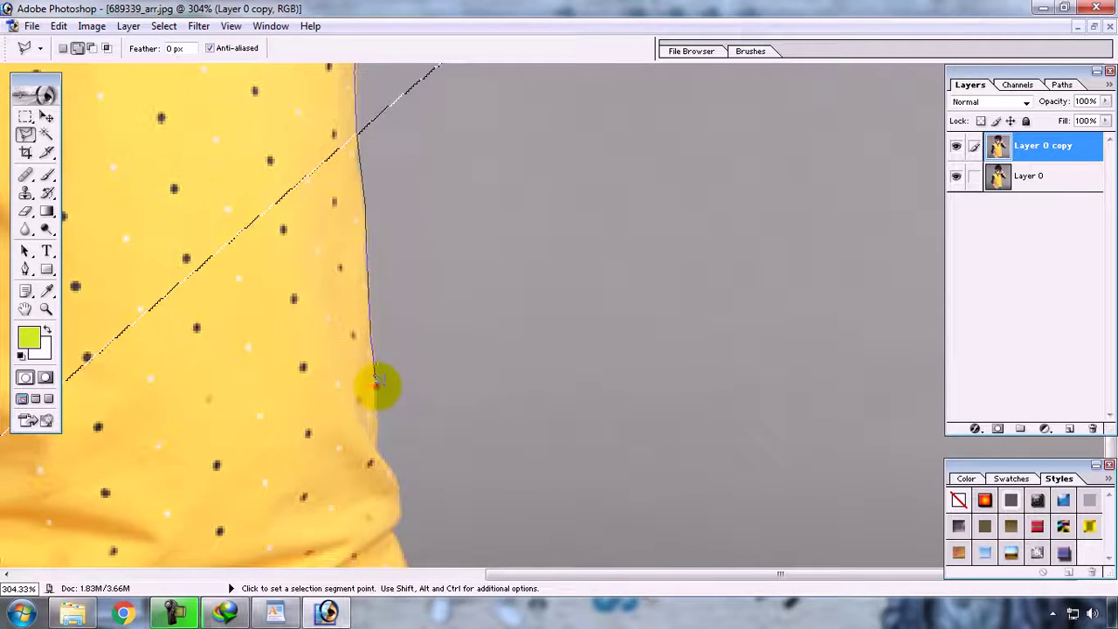
pyautogui.click(375, 381)
pyautogui.click(377, 417)
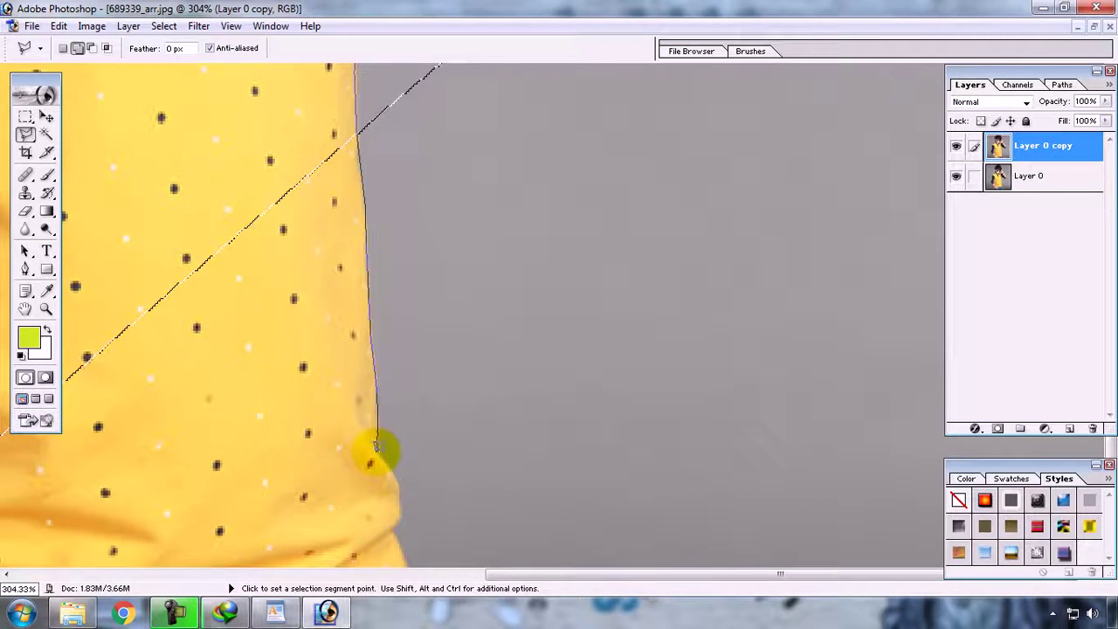
pyautogui.click(388, 465)
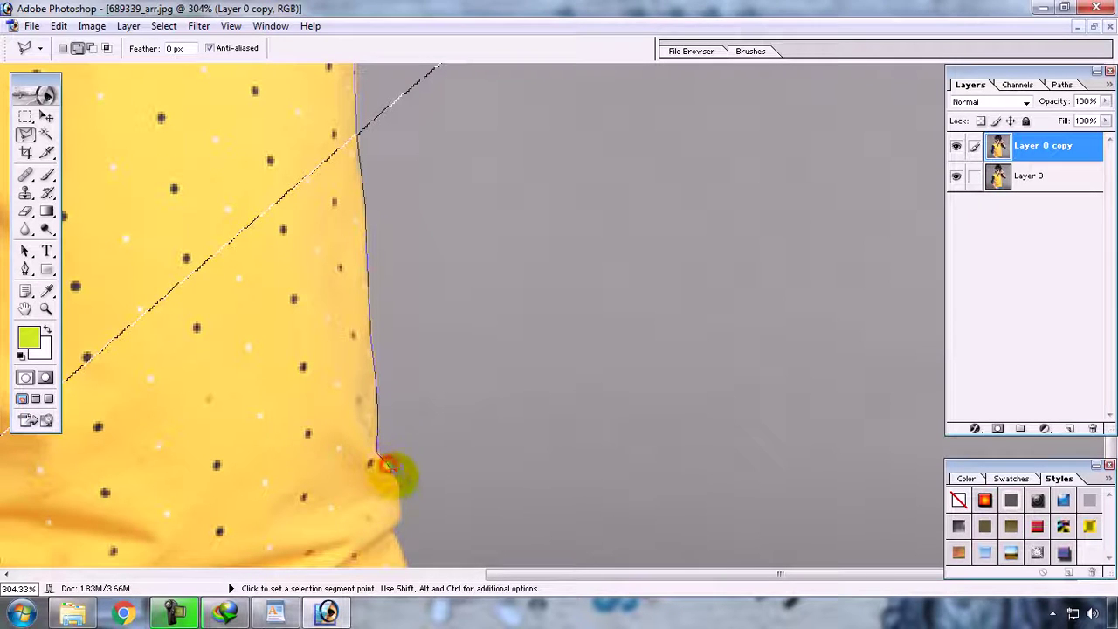
pyautogui.click(399, 486)
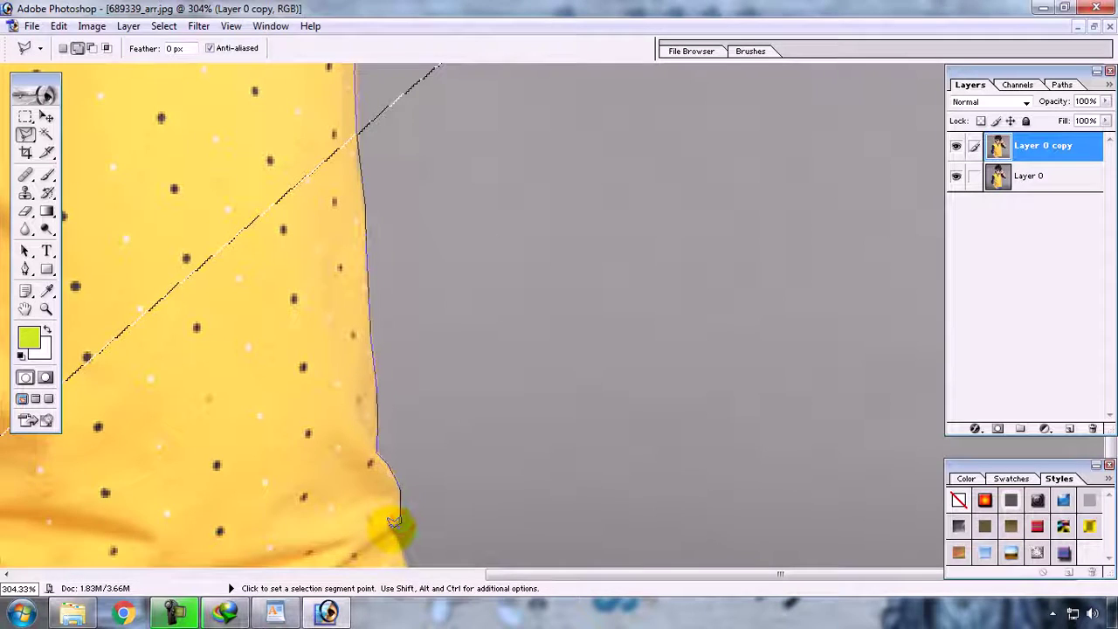
# Carry the outline to the hem corner and along the hem toward the left.
pyautogui.moveTo(391, 530); pyautogui.dragTo(374, 284)
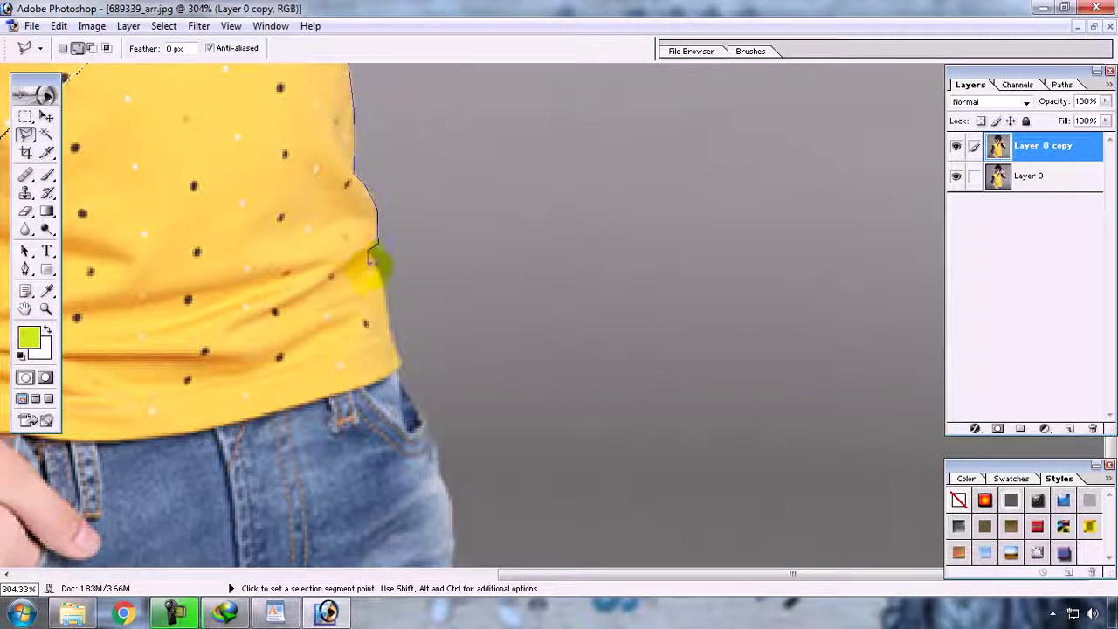
pyautogui.click(383, 278)
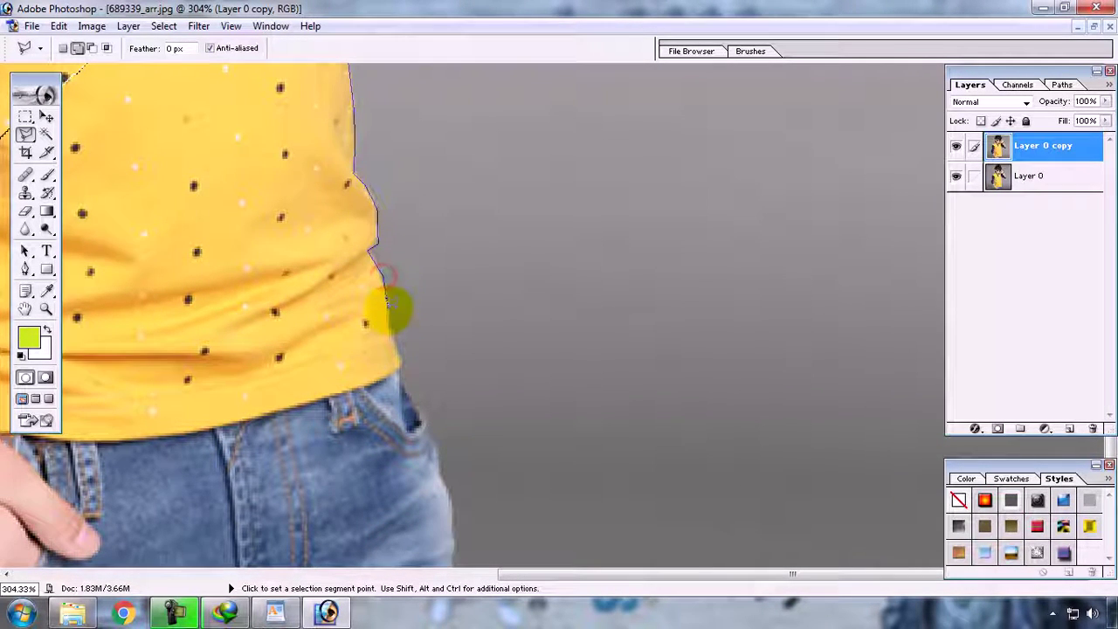
pyautogui.click(387, 327)
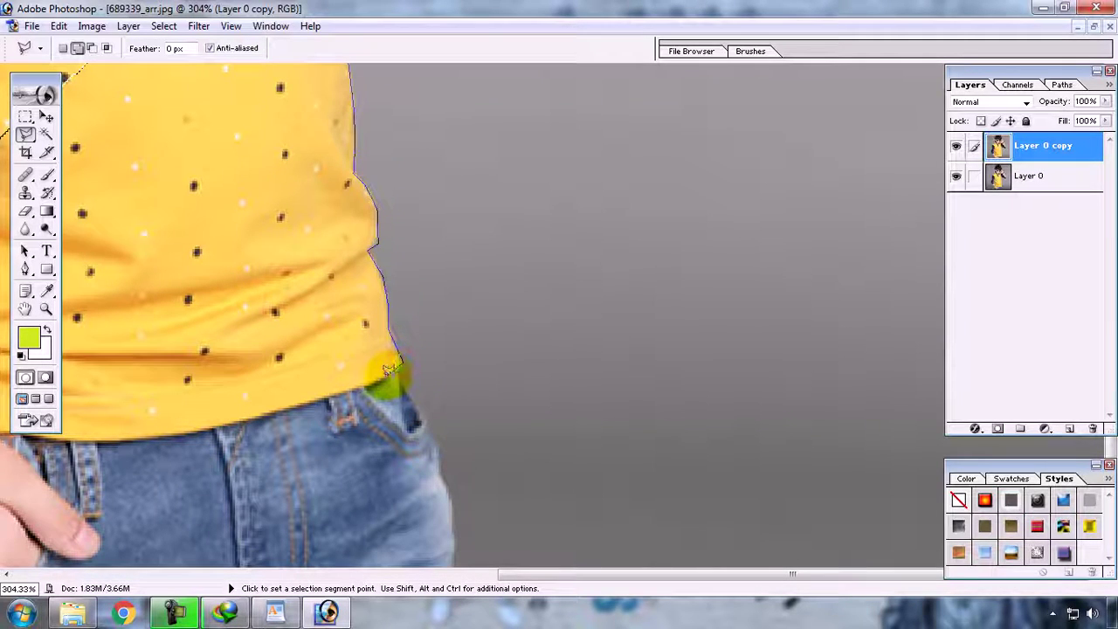
pyautogui.click(397, 367)
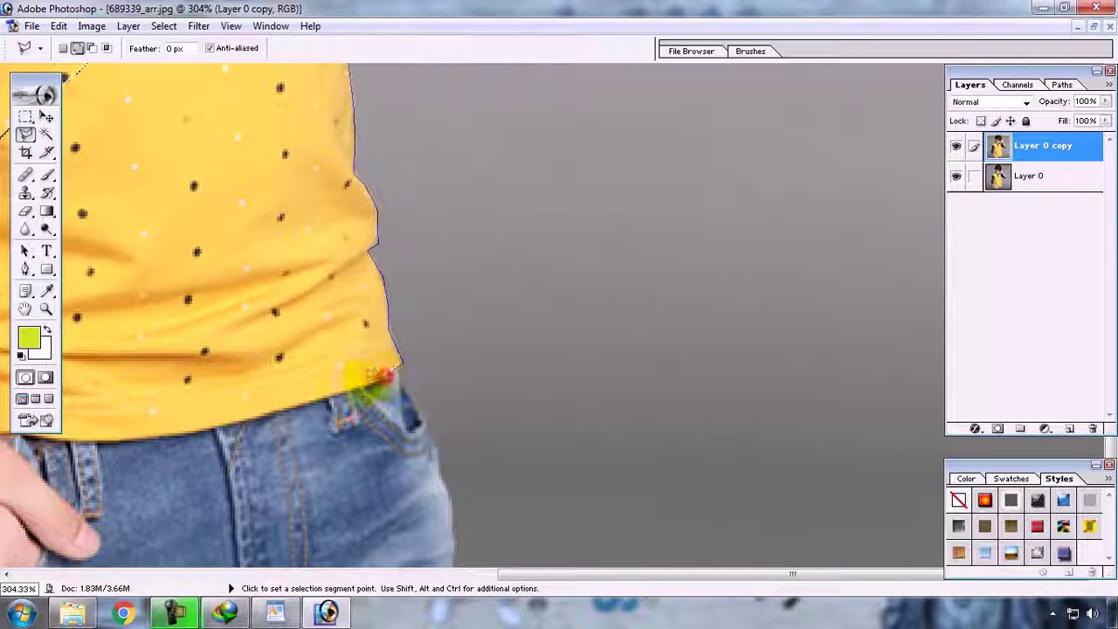
pyautogui.click(320, 392)
pyautogui.click(231, 420)
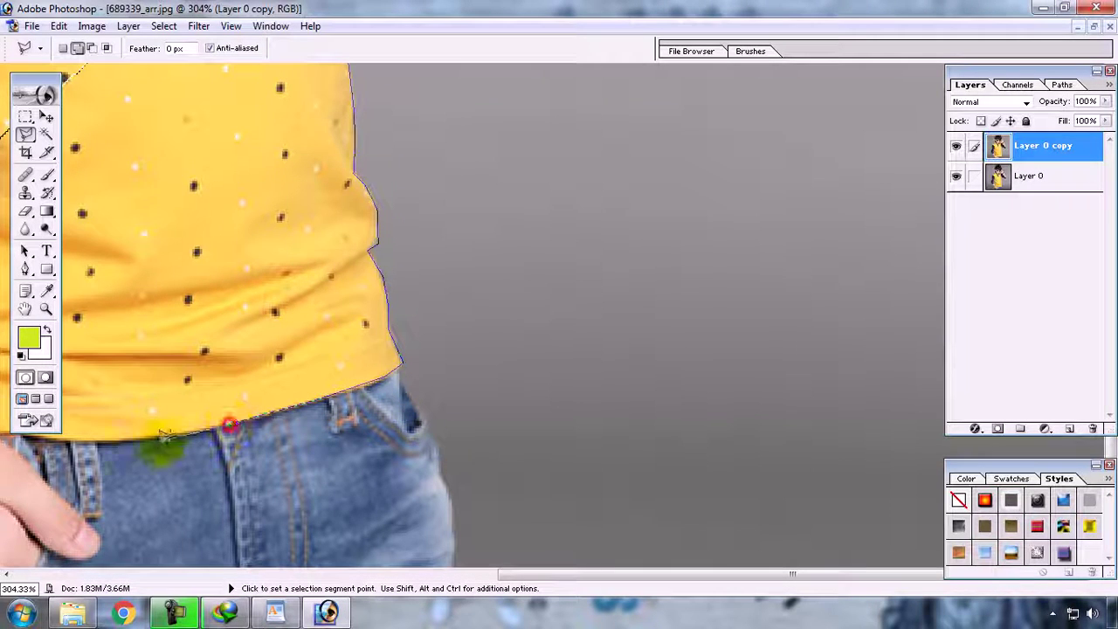
# Trace the left part of the hem up beside the arm and close the shirt selection.
pyautogui.moveTo(122, 441); pyautogui.dragTo(499, 400)
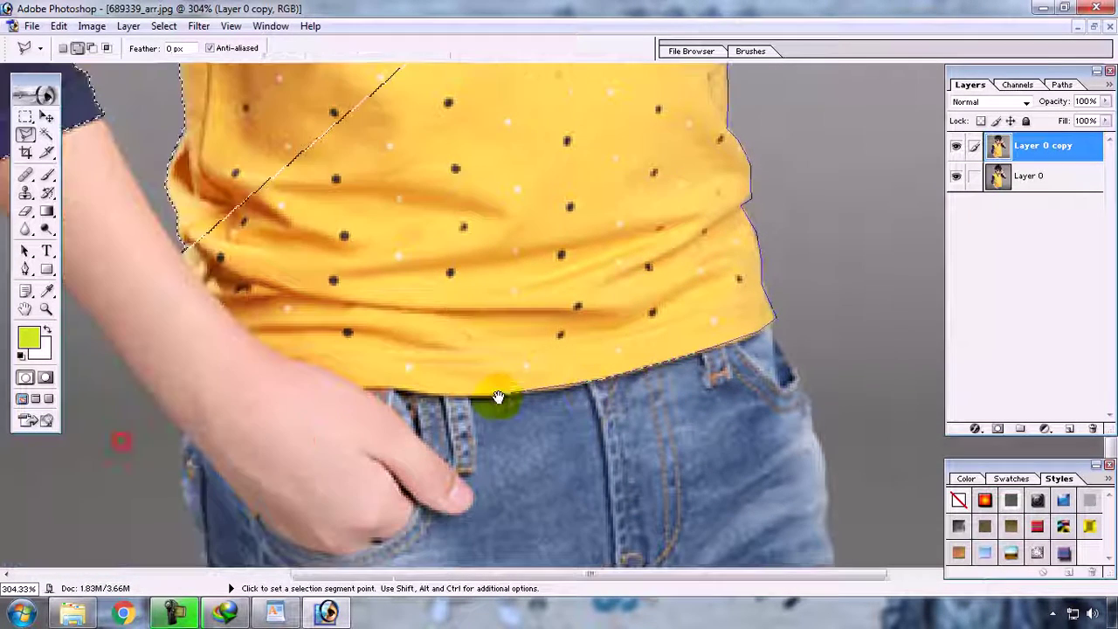
pyautogui.click(365, 387)
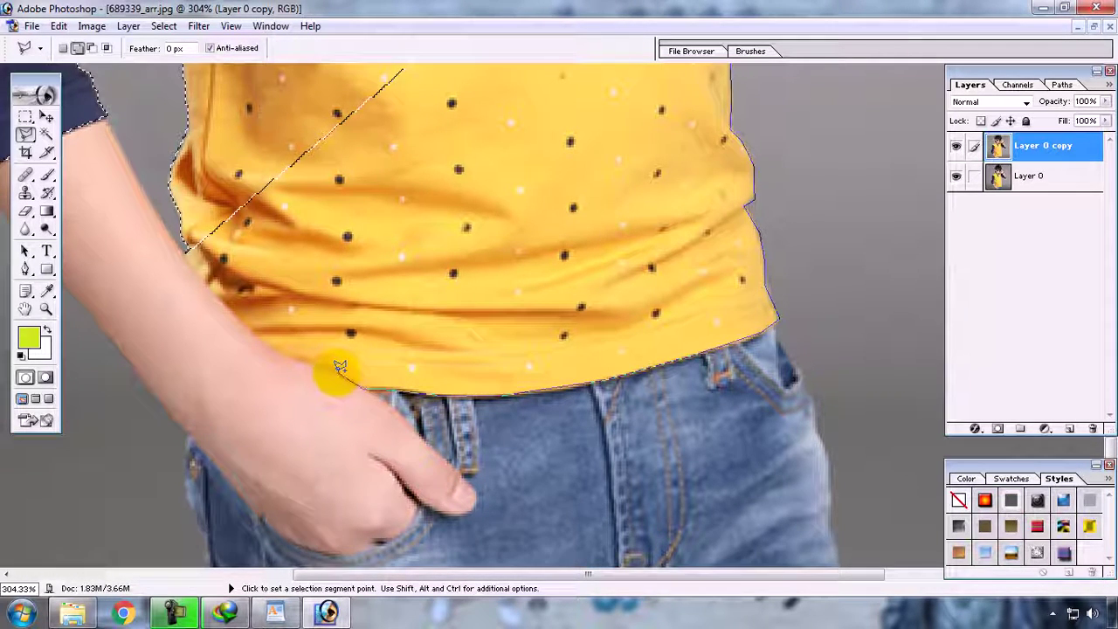
pyautogui.click(320, 366)
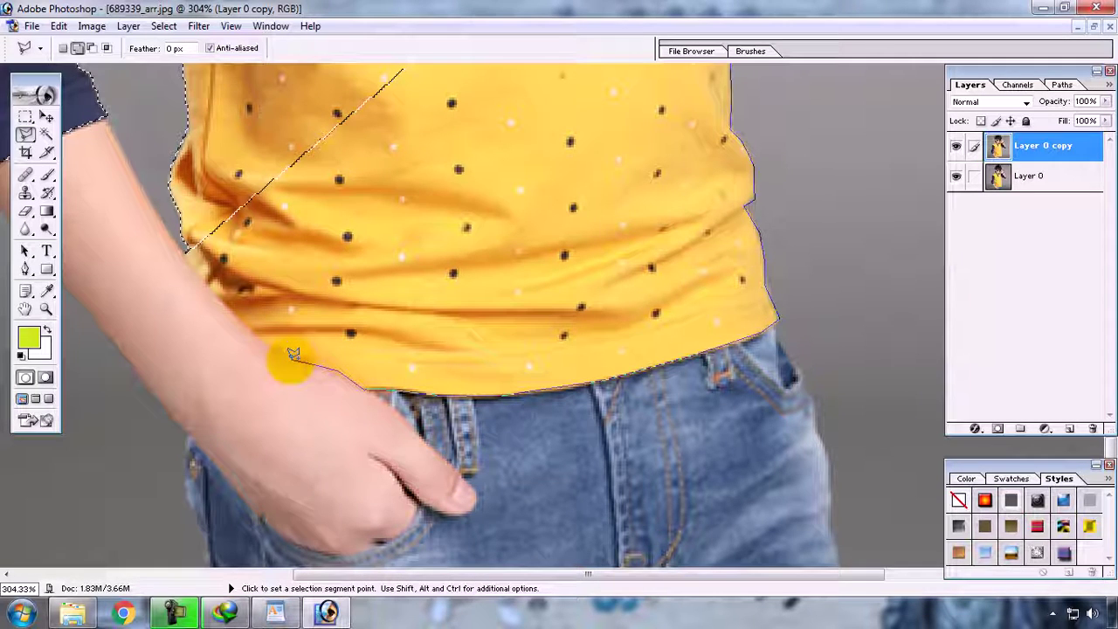
pyautogui.click(294, 354)
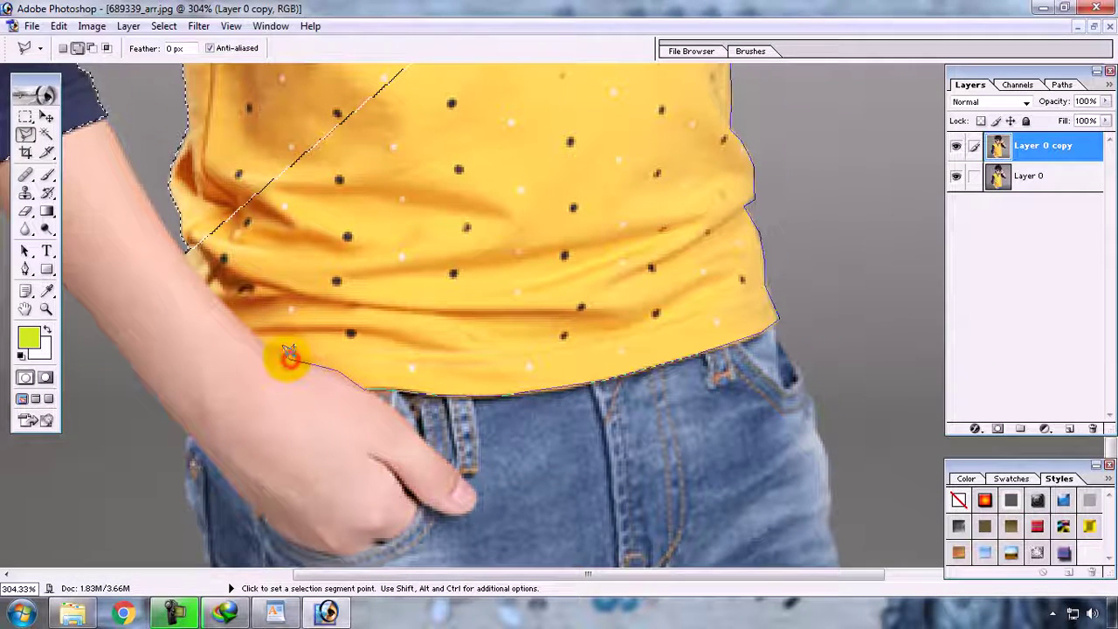
pyautogui.click(244, 323)
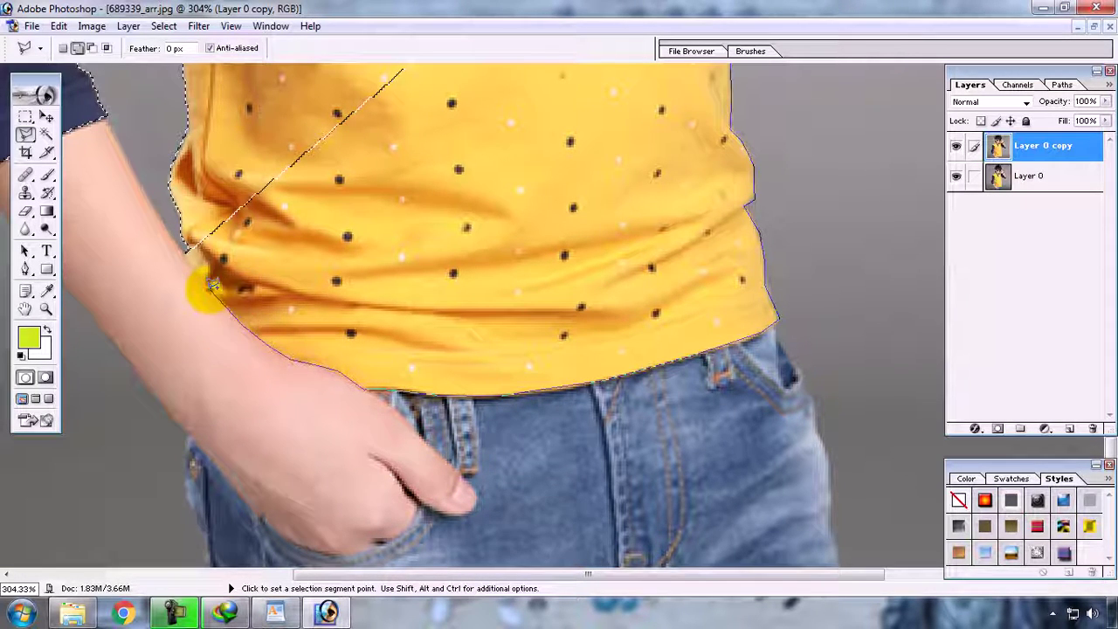
pyautogui.doubleClick(200, 235)
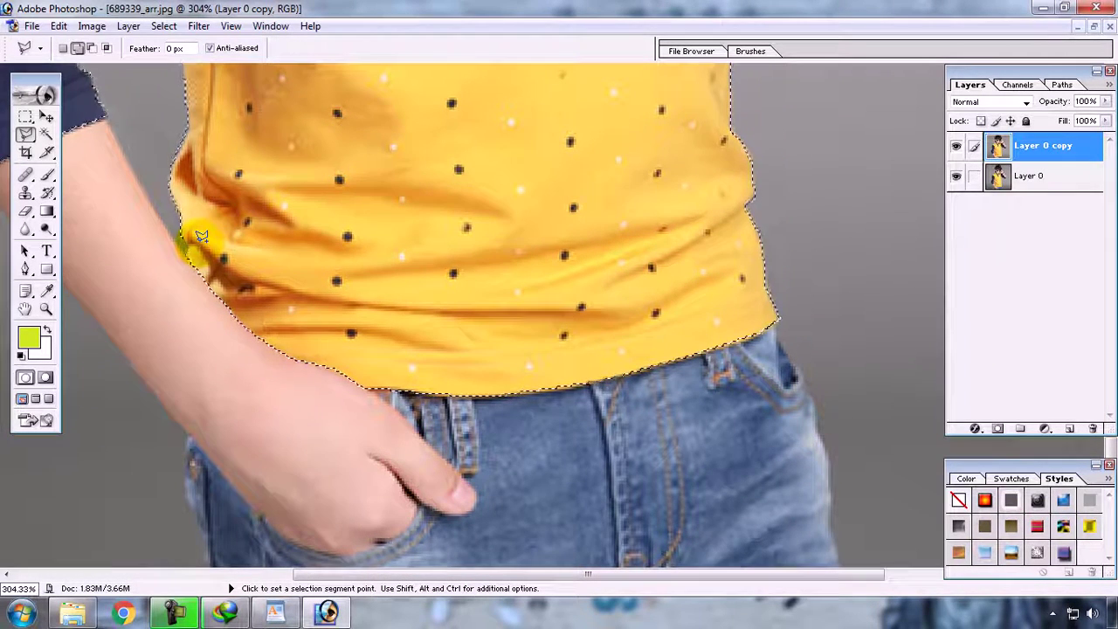
# Fit the whole photo on screen and set the Polygonal Lasso to Subtract from selection.
pyautogui.press('z')
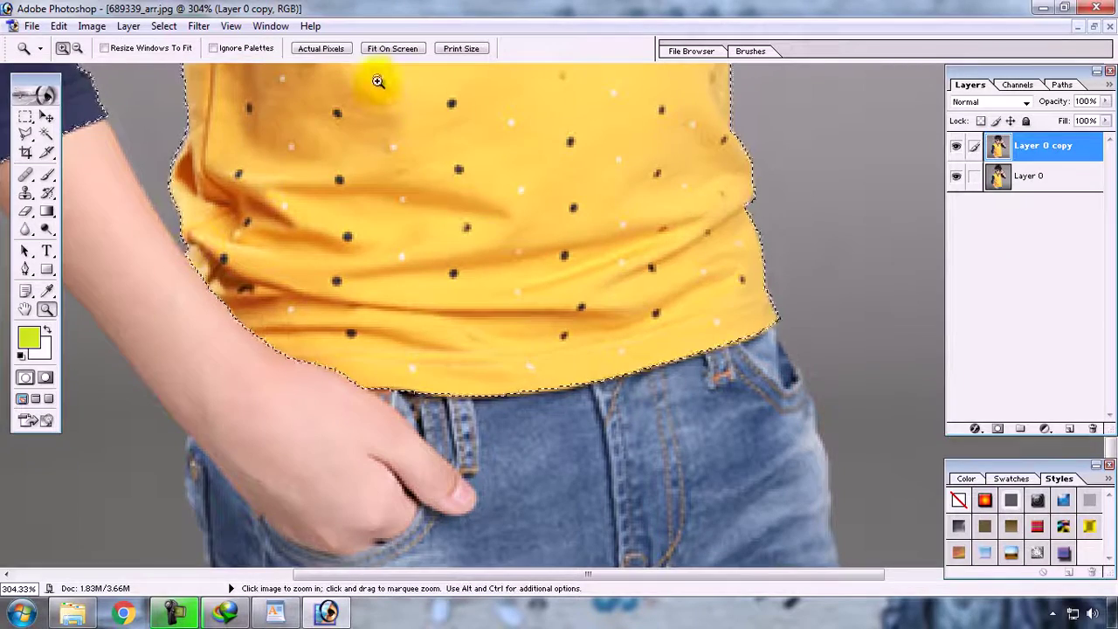
pyautogui.click(394, 48)
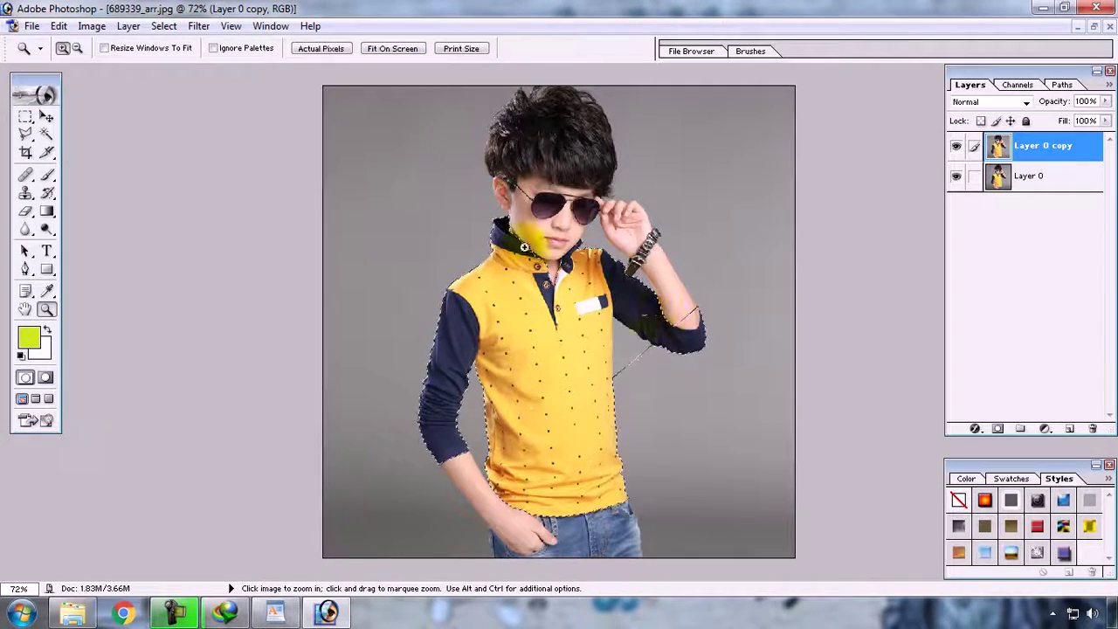
pyautogui.click(26, 134)
pyautogui.moveTo(26, 136); pyautogui.dragTo(70, 153)
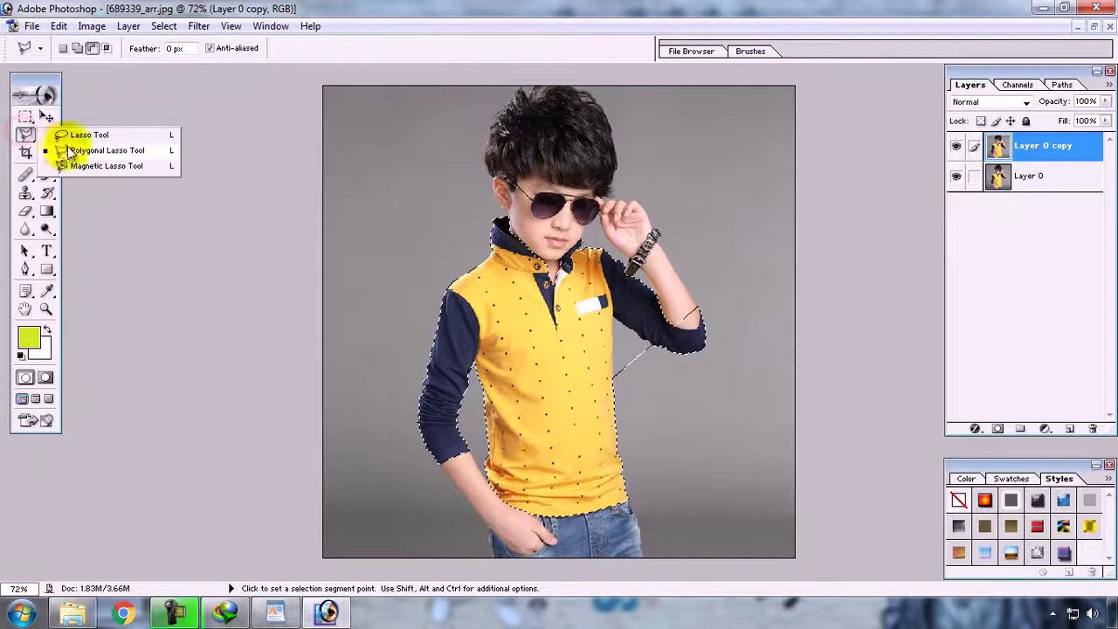
pyautogui.click(70, 151)
pyautogui.click(78, 50)
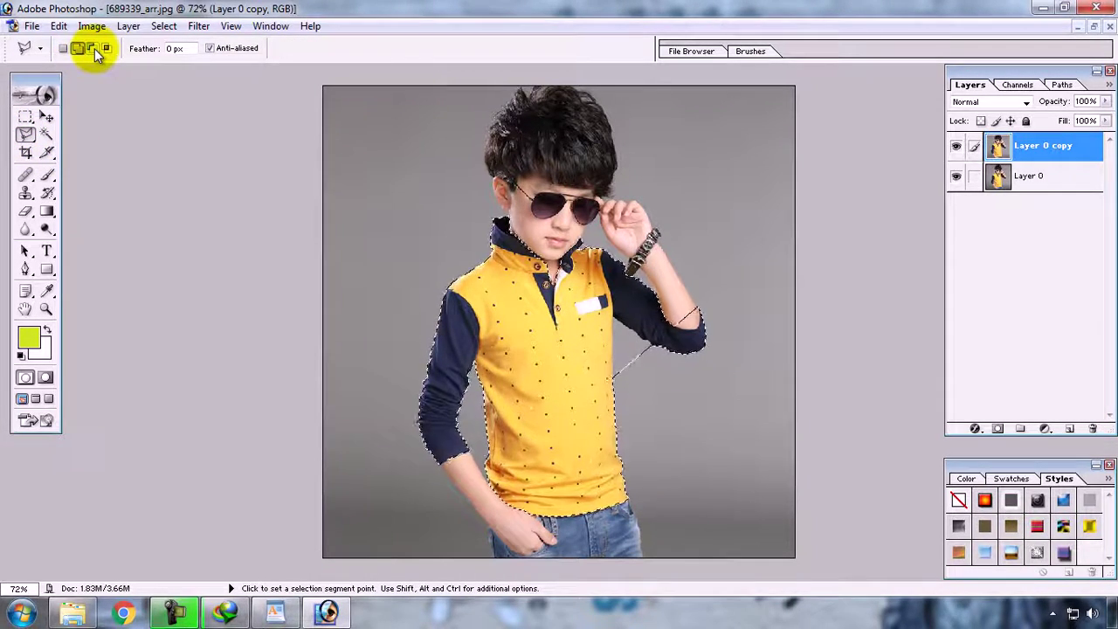
pyautogui.click(92, 50)
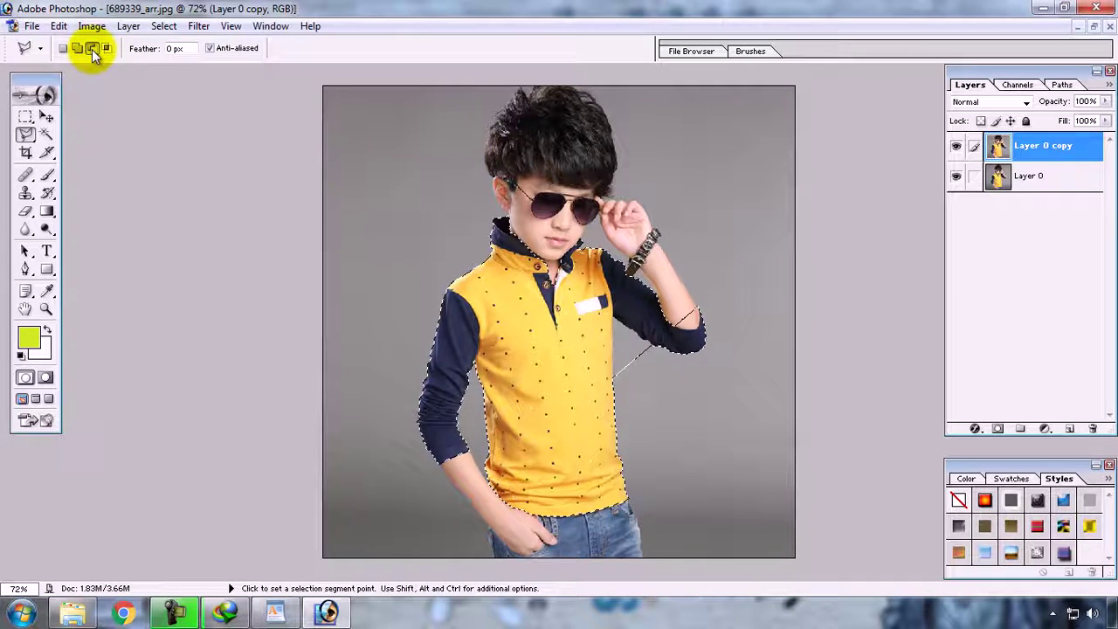
pyautogui.press('z')
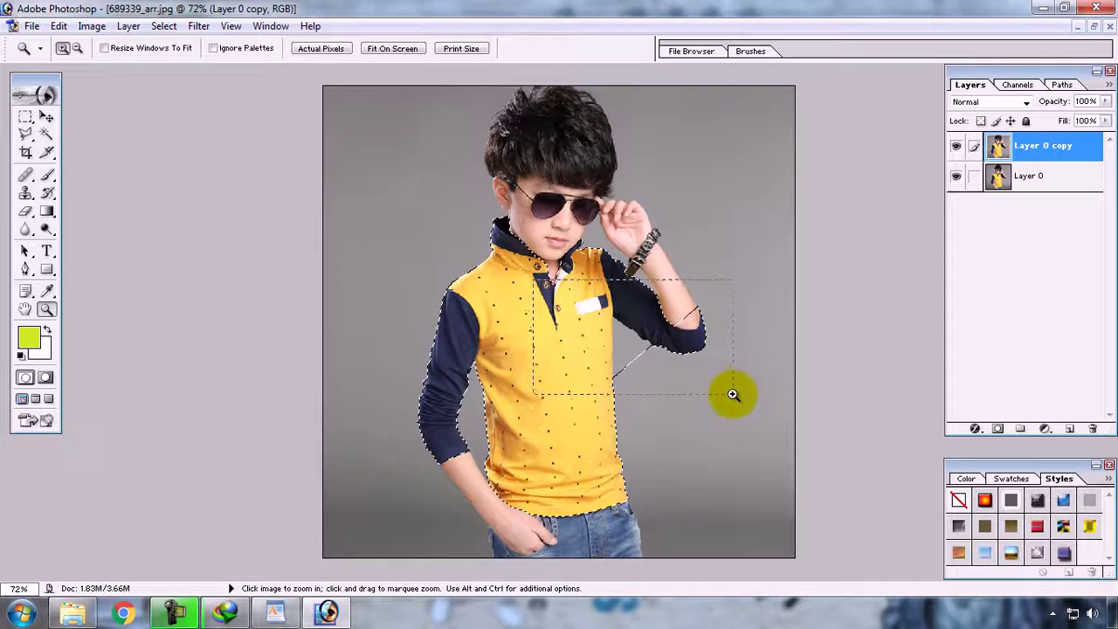
# Zoom into the raised arm and ready the Polygonal Lasso in subtract mode.
pyautogui.moveTo(706, 324); pyautogui.dragTo(731, 393)
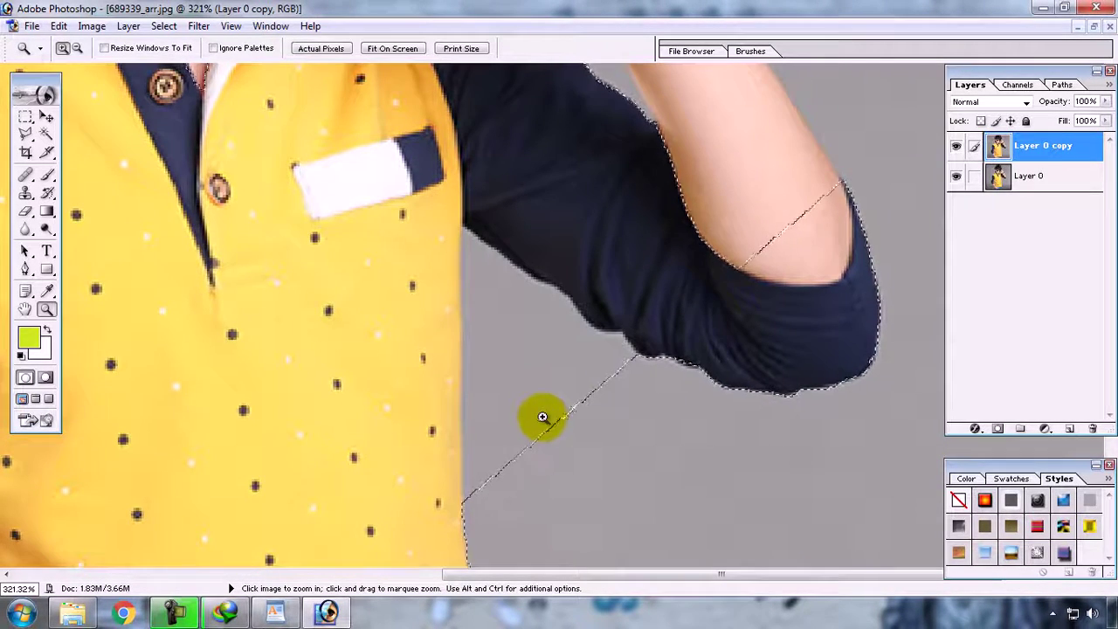
pyautogui.click(32, 140)
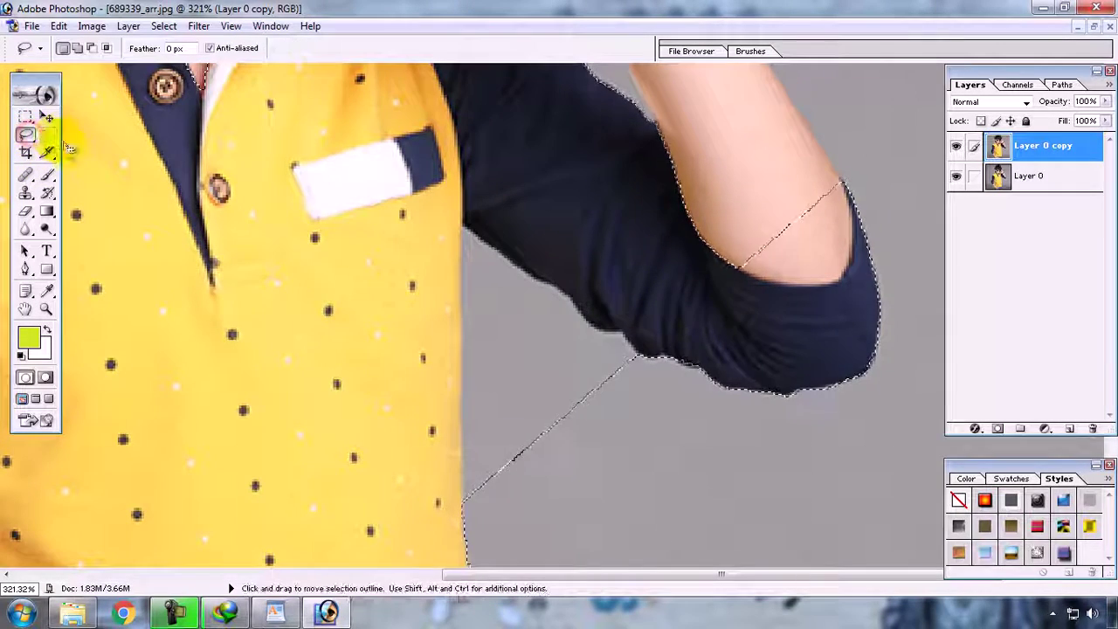
pyautogui.keyDown('alt'); pyautogui.click(27, 135); pyautogui.keyUp('alt')
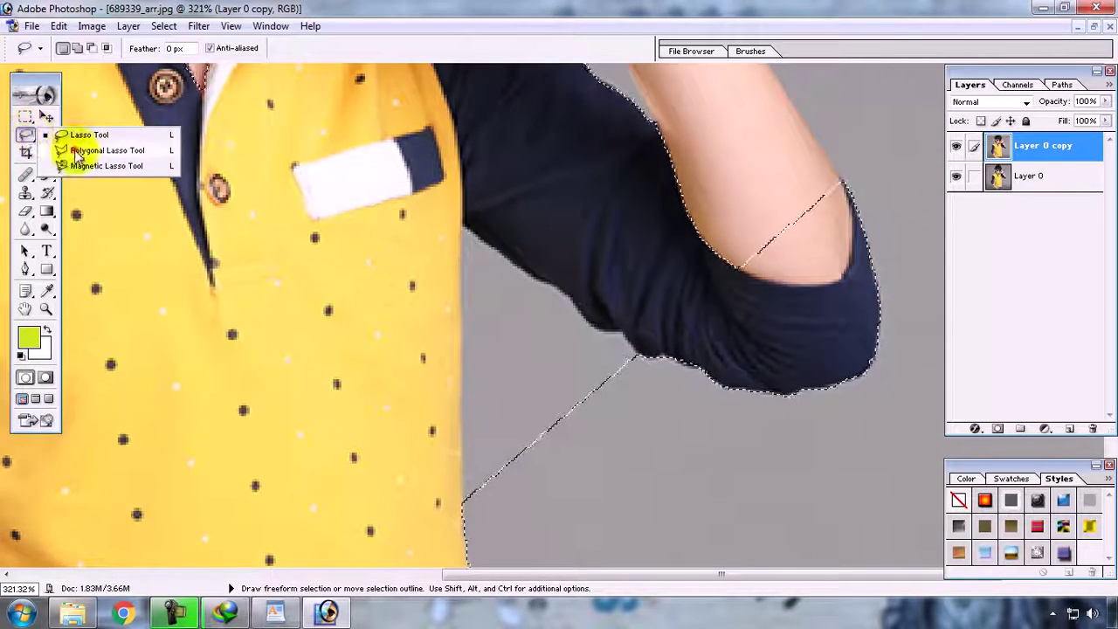
pyautogui.moveTo(27, 136); pyautogui.dragTo(60, 149)
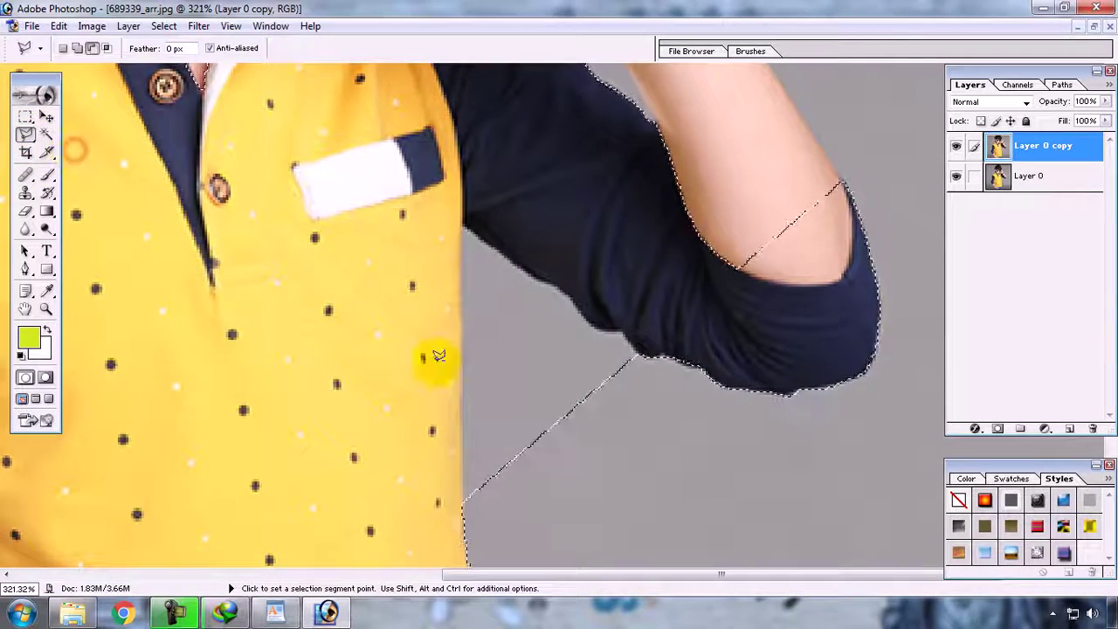
pyautogui.click(93, 49)
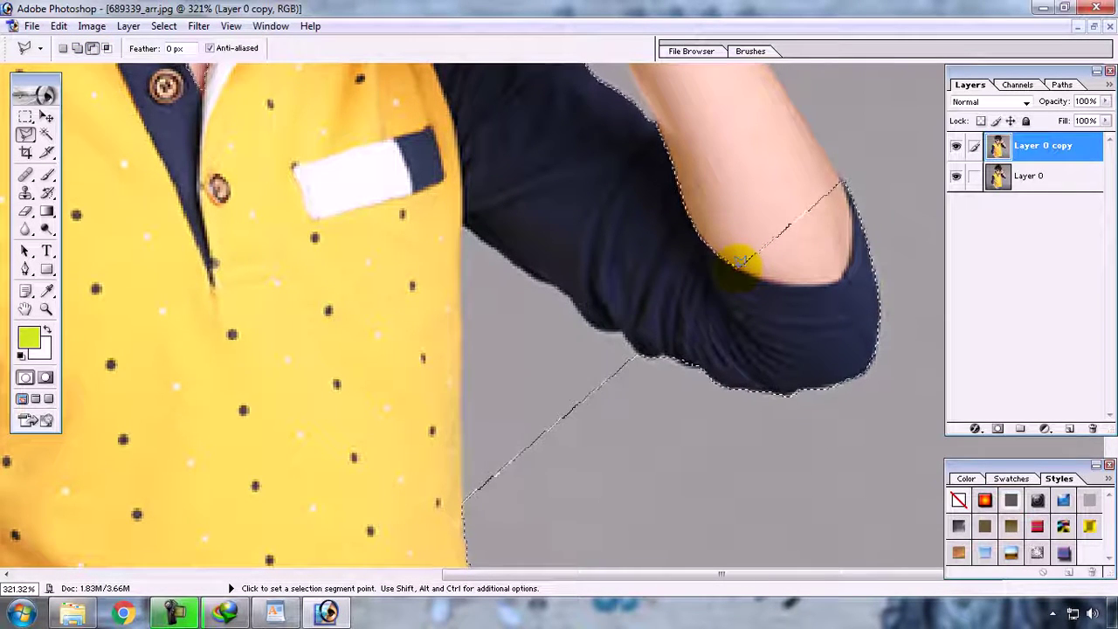
# Outline the gap from the forearm along the sleeve cuff and underside.
pyautogui.click(738, 263)
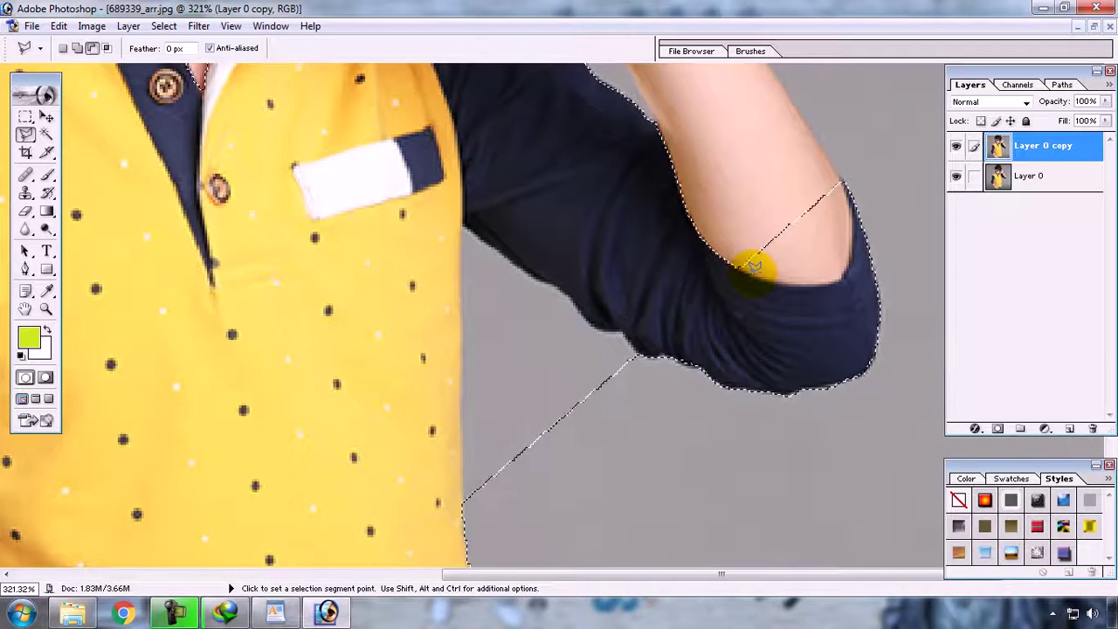
pyautogui.click(738, 263)
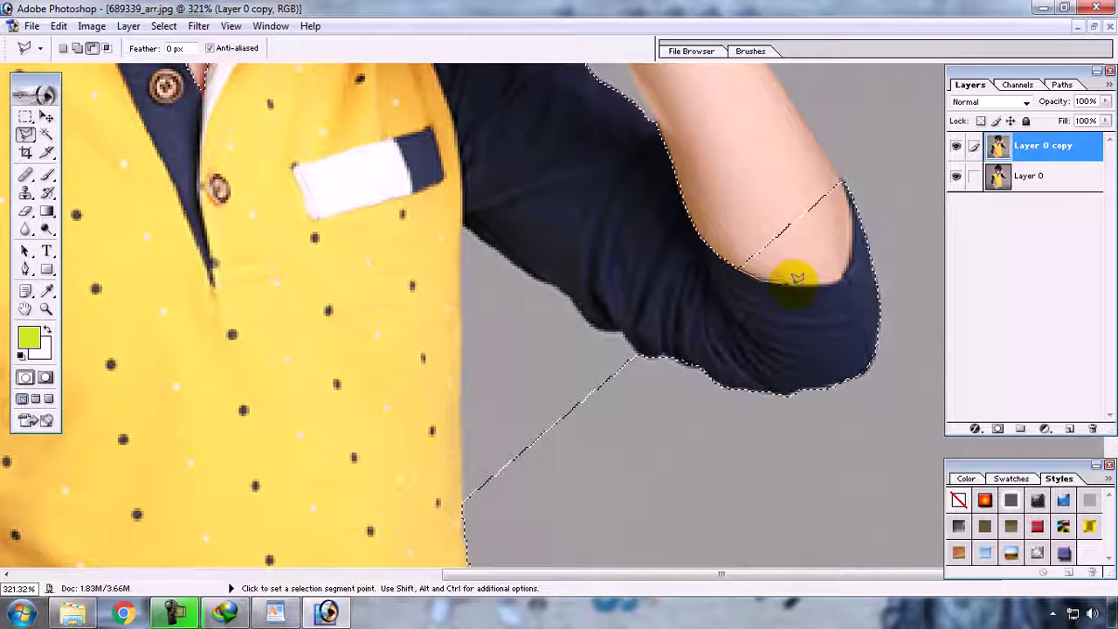
pyautogui.click(828, 281)
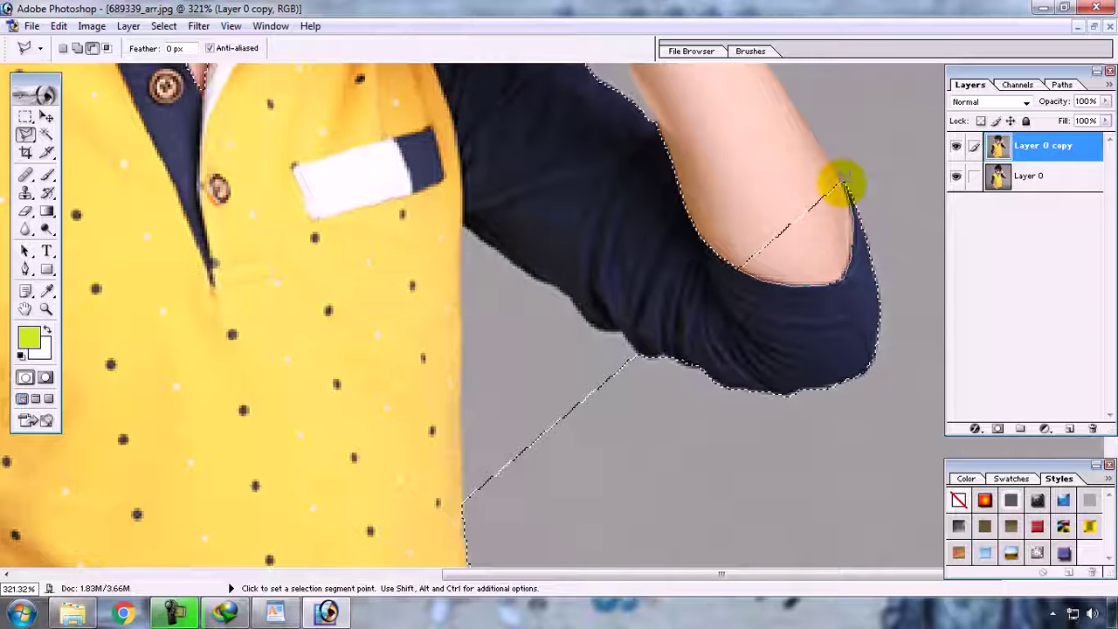
pyautogui.click(841, 182)
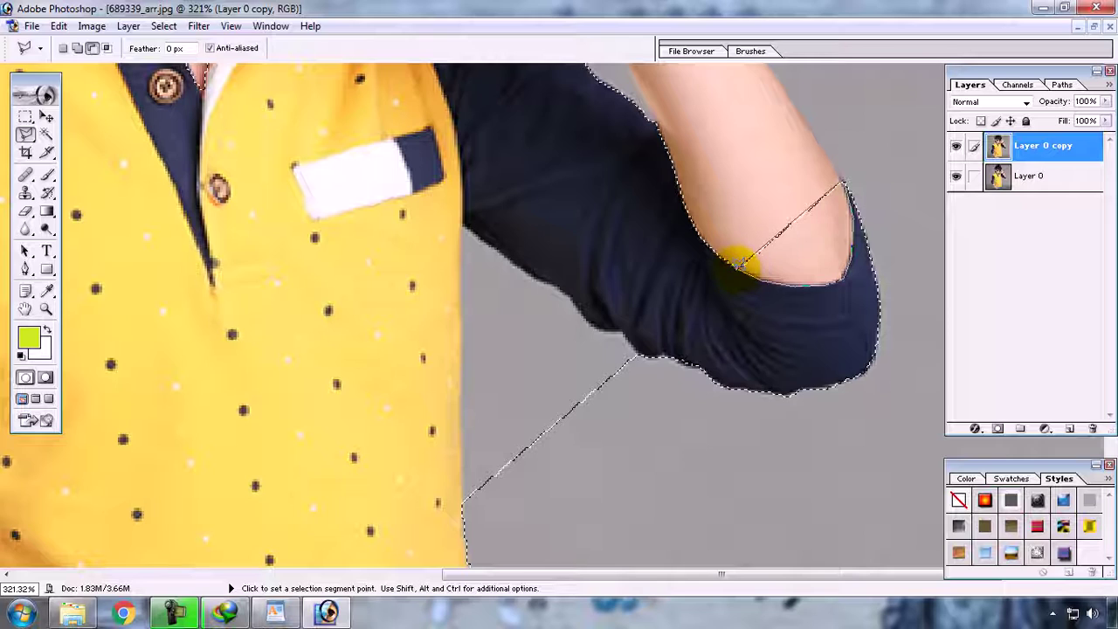
pyautogui.click(847, 262)
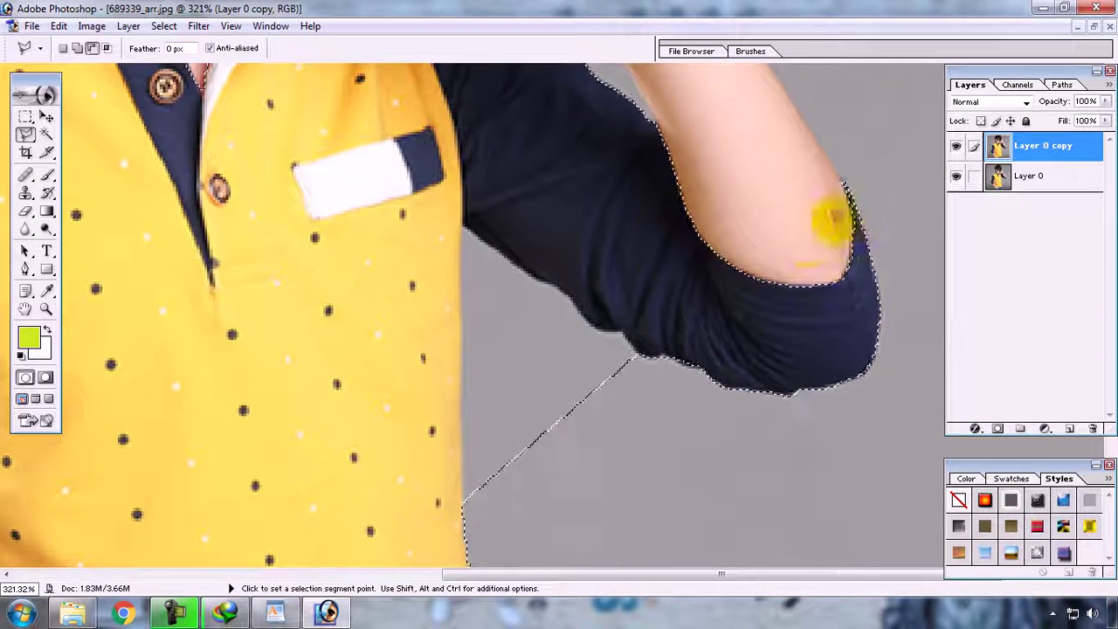
pyautogui.click(821, 283)
pyautogui.click(656, 332)
pyautogui.click(642, 352)
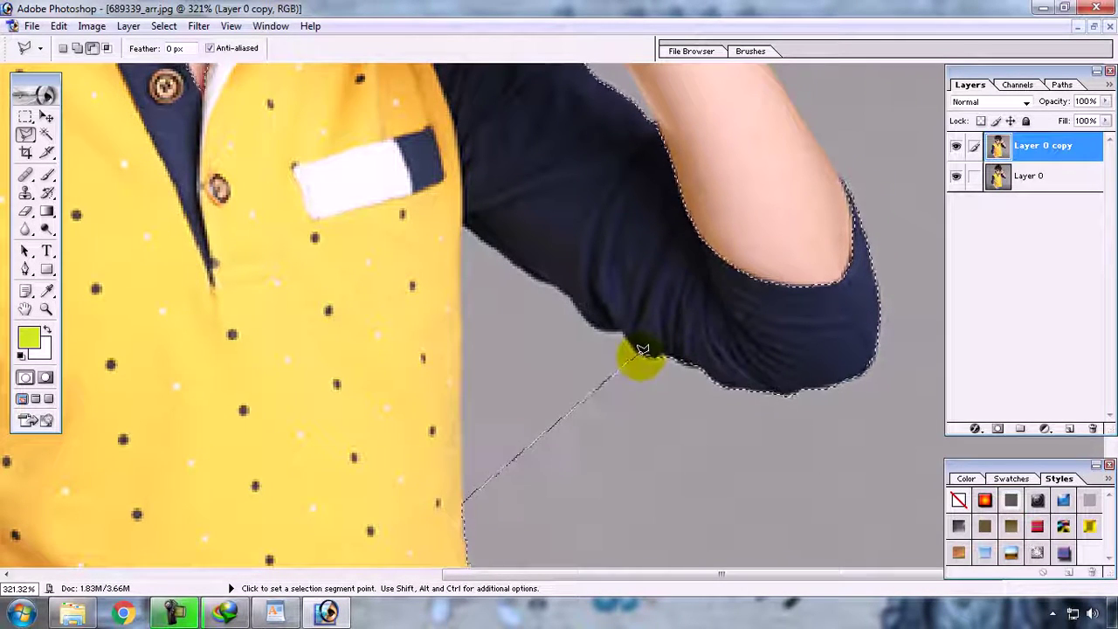
pyautogui.click(634, 345)
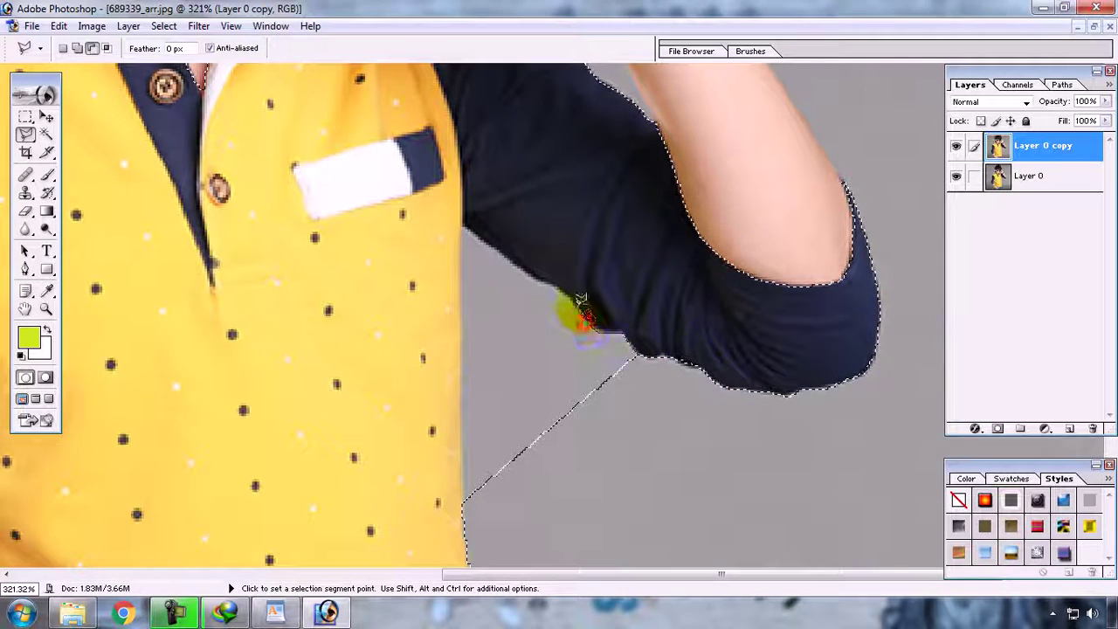
# Trace up the sleeve's lower edge and down the shirt side, then close the outline.
pyautogui.click(533, 269)
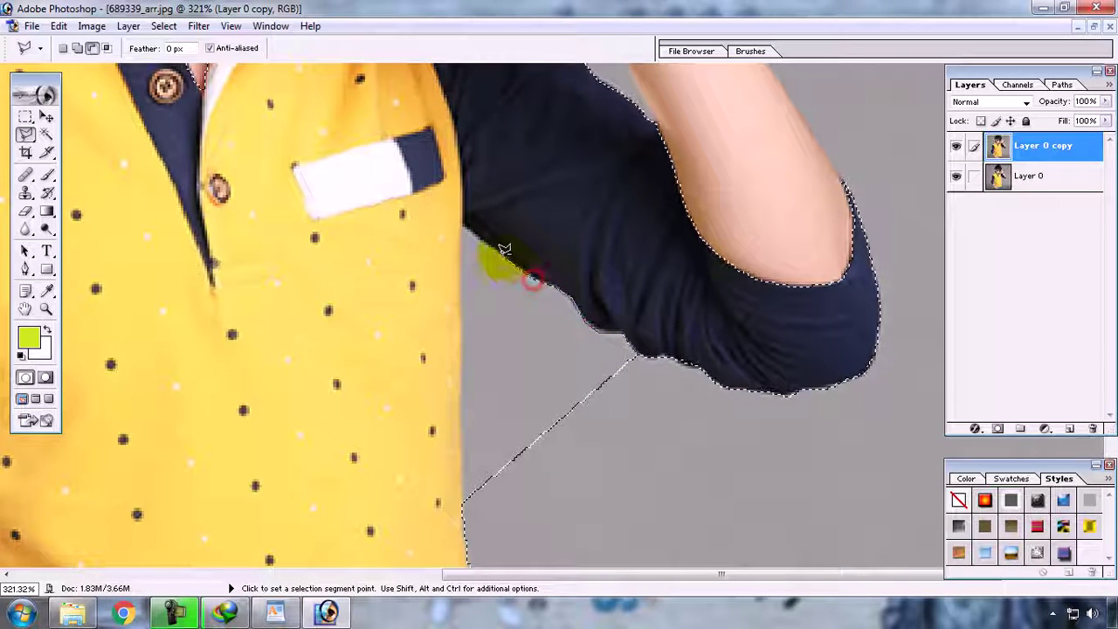
pyautogui.click(461, 225)
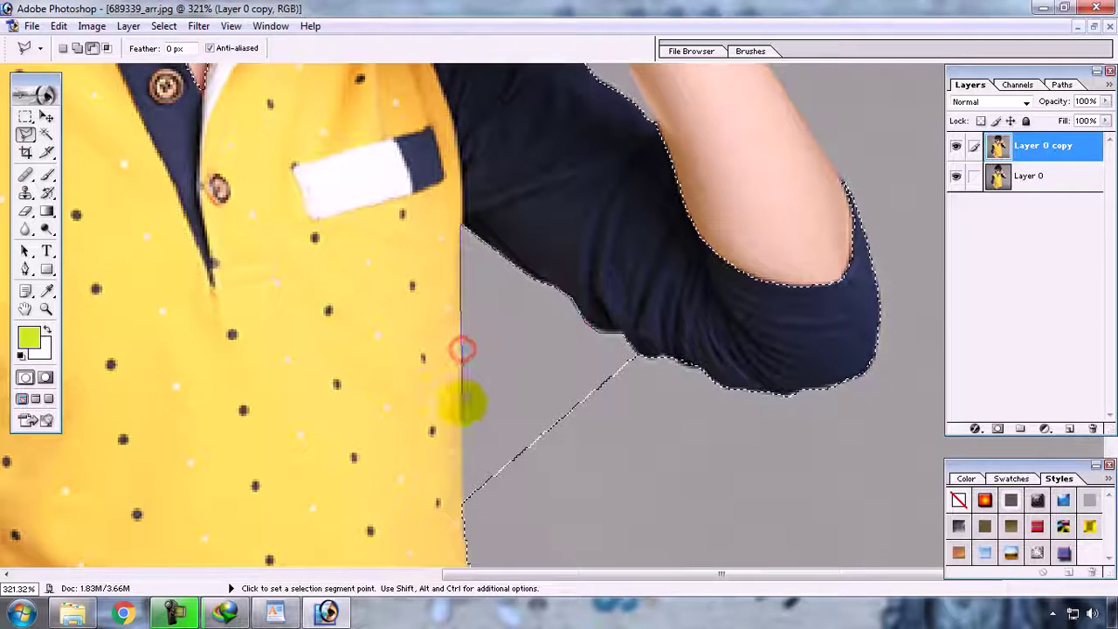
pyautogui.click(461, 404)
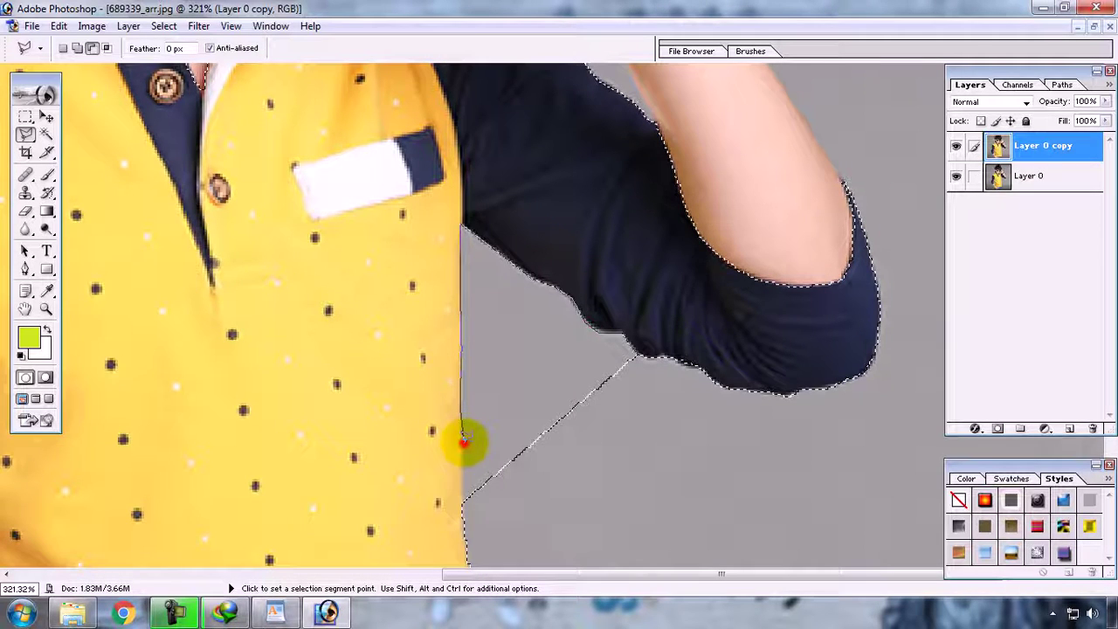
pyautogui.click(463, 443)
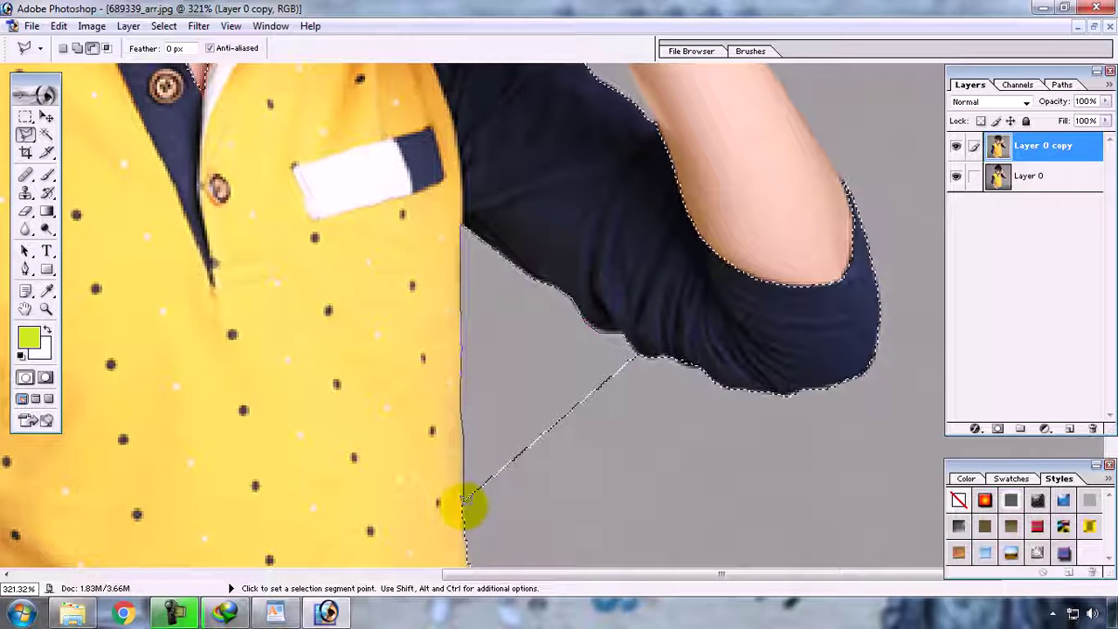
pyautogui.doubleClick(463, 504)
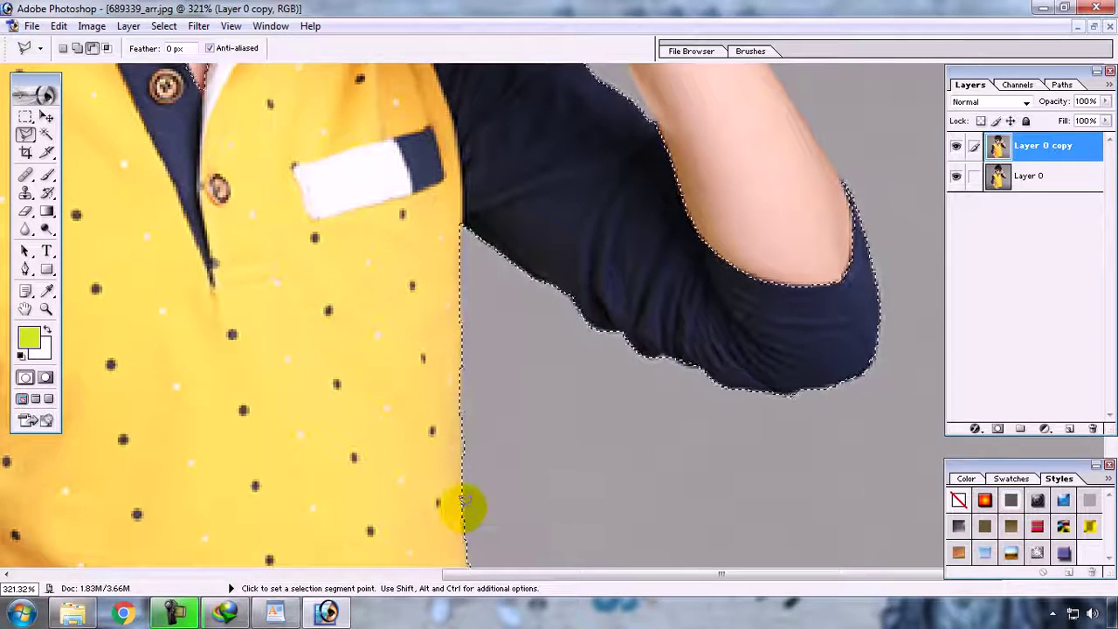
# Fit the photo on screen and bring the WordPad notes to the front.
pyautogui.press('z')
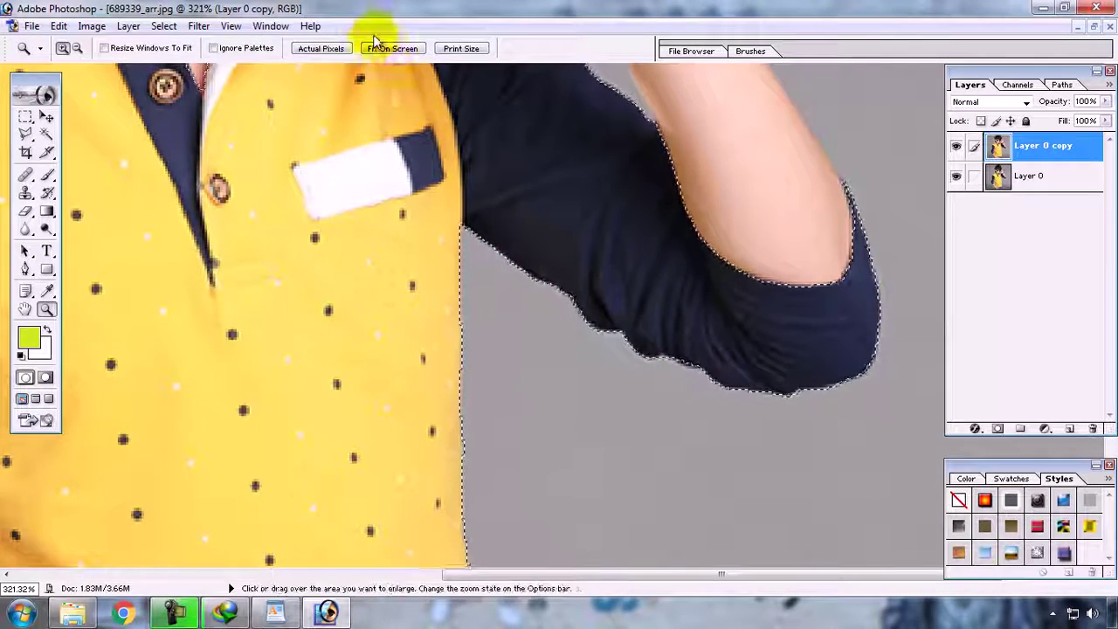
pyautogui.click(391, 49)
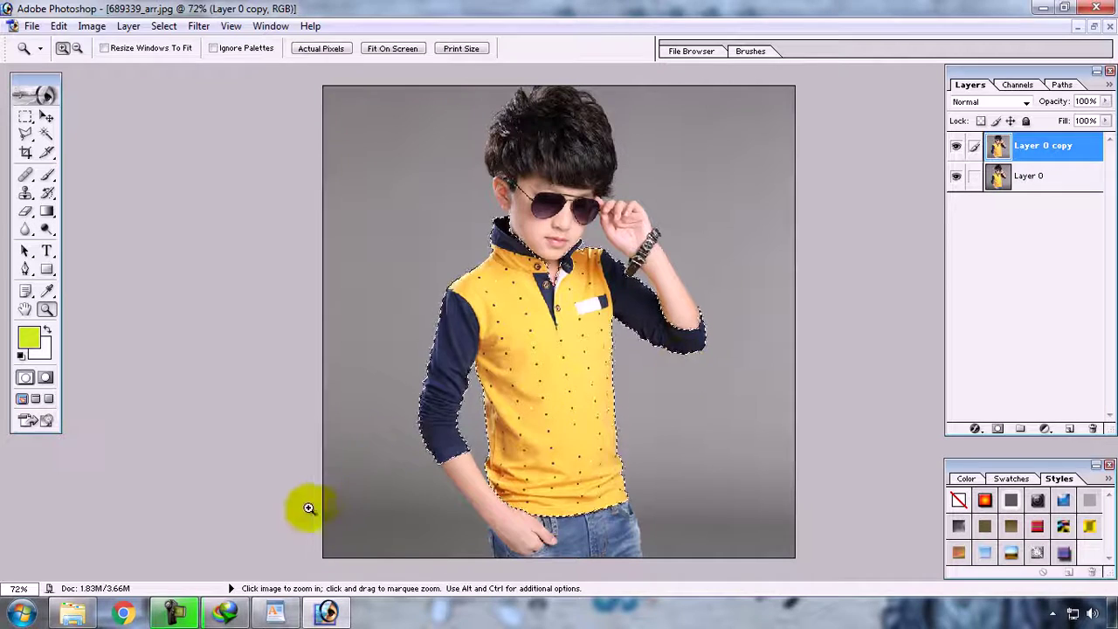
pyautogui.click(281, 613)
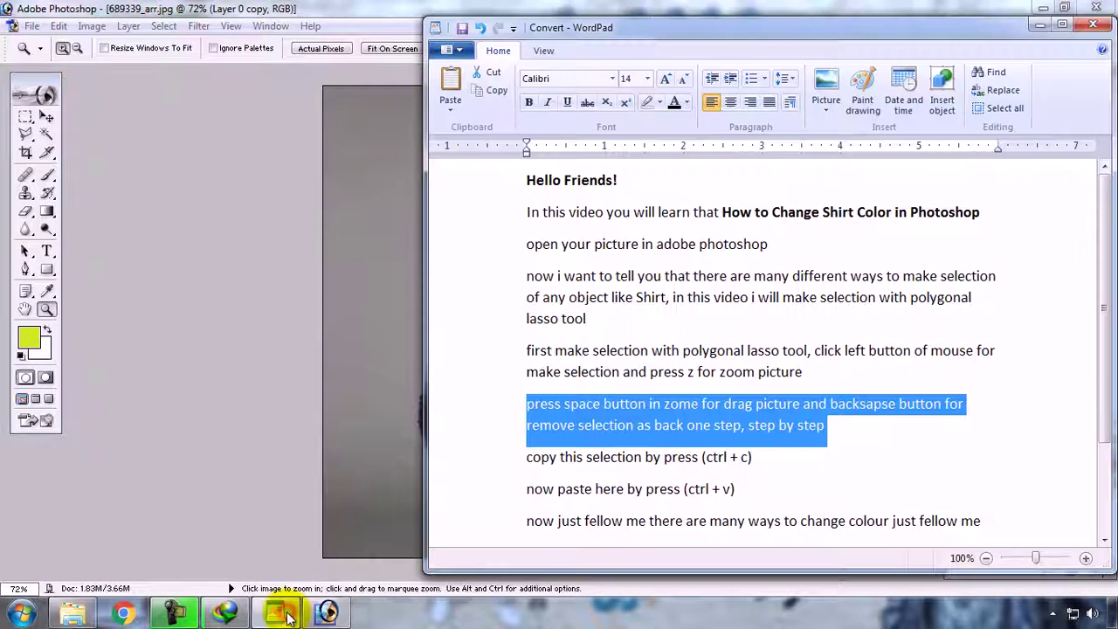
# Copy the selected shirt in Photoshop, marking the copy and paste lines in the notes.
pyautogui.click(494, 460)
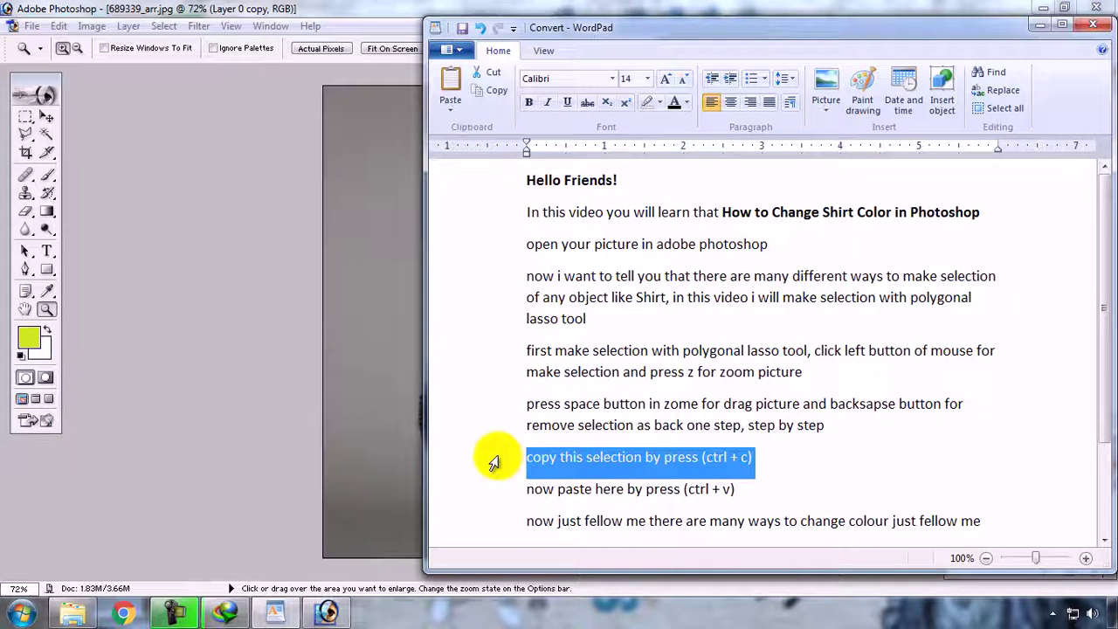
pyautogui.click(418, 9)
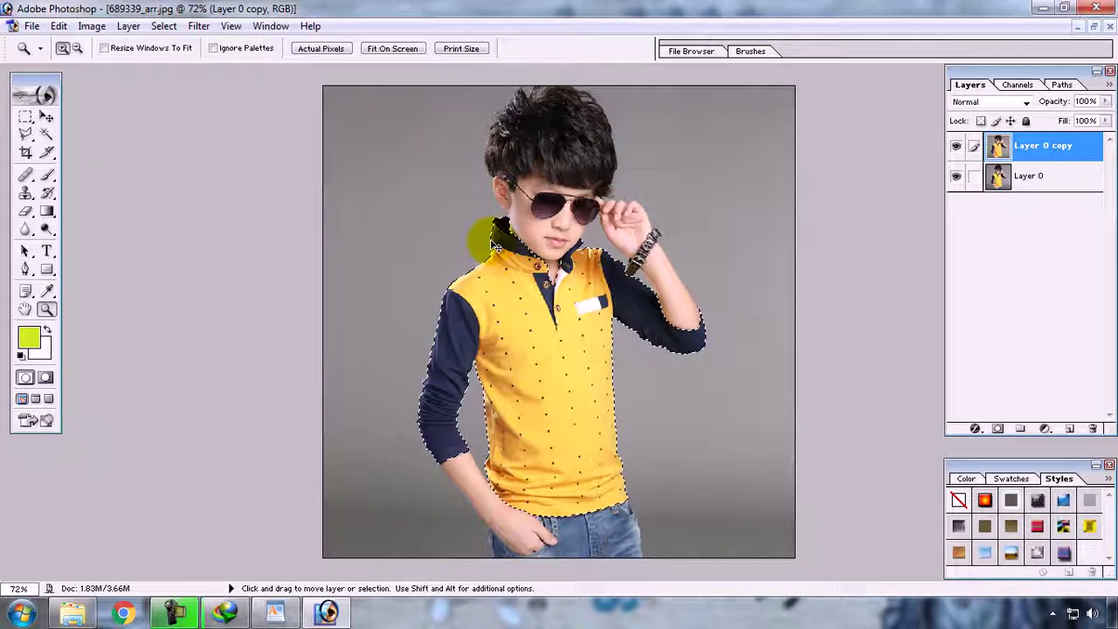
pyautogui.hotkey('ctrl', 'c')
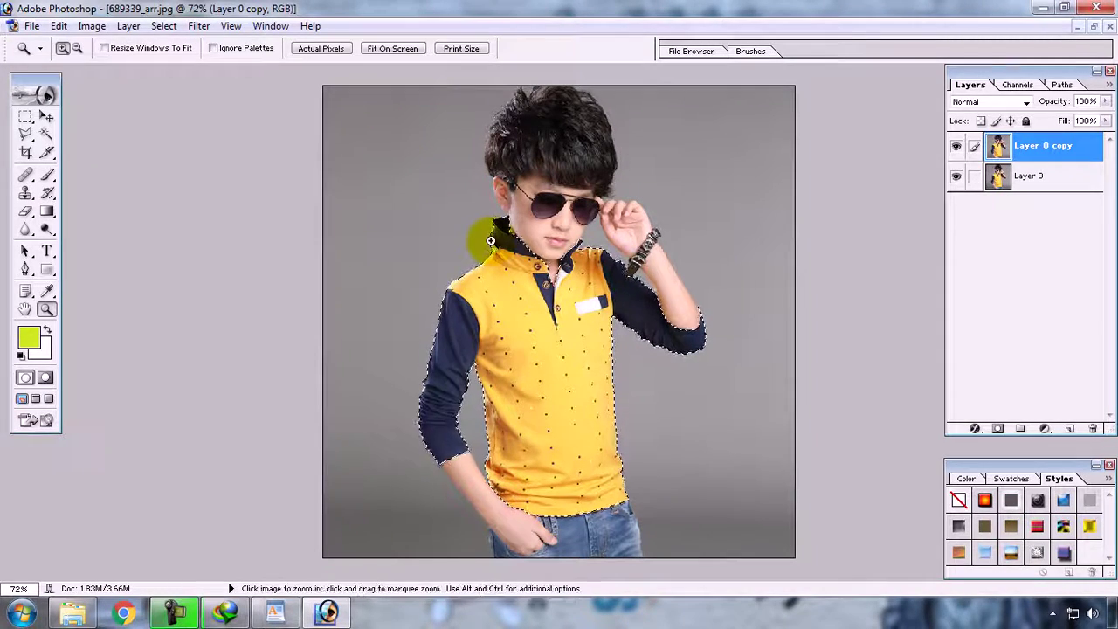
pyautogui.click(275, 611)
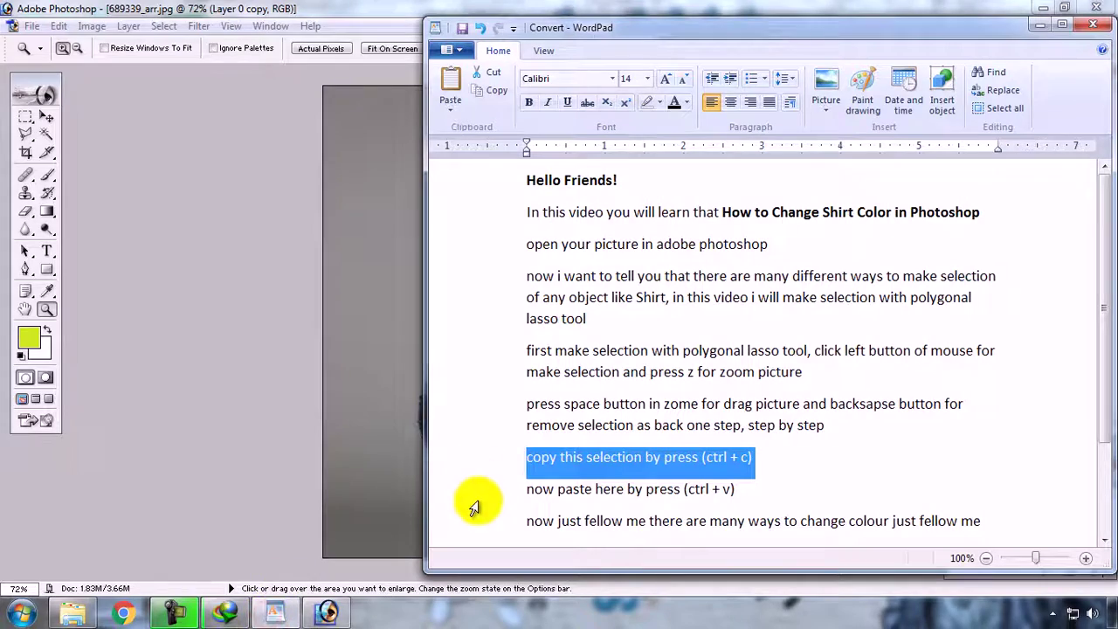
pyautogui.click(473, 503)
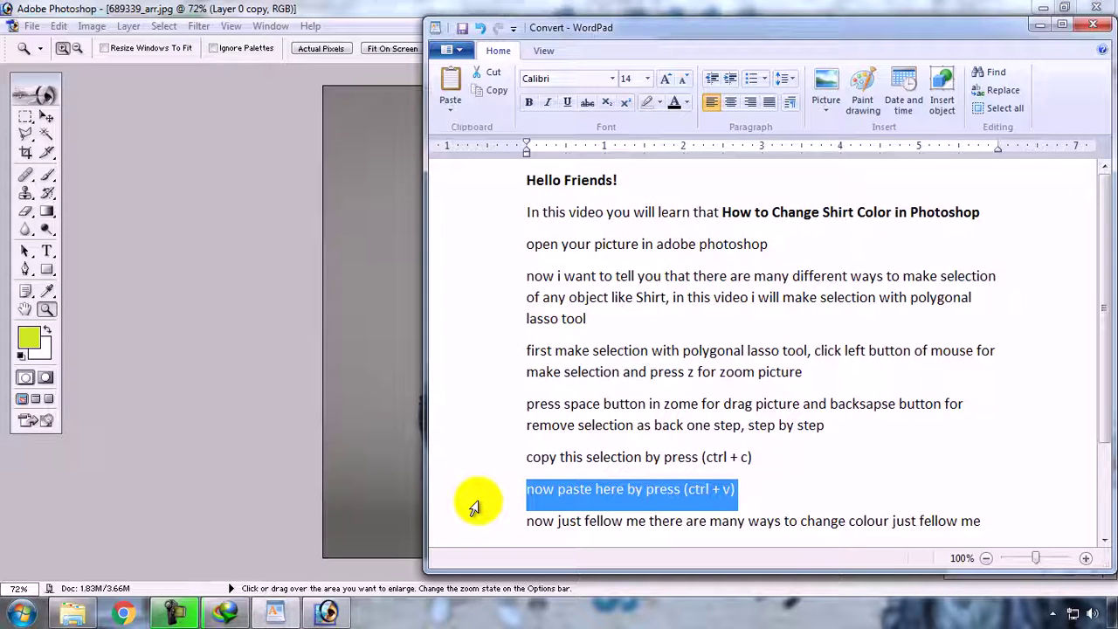
# Paste the shirt as Layer 1 and preview it alone by toggling the Layer 0 eye icons.
pyautogui.click(414, 133)
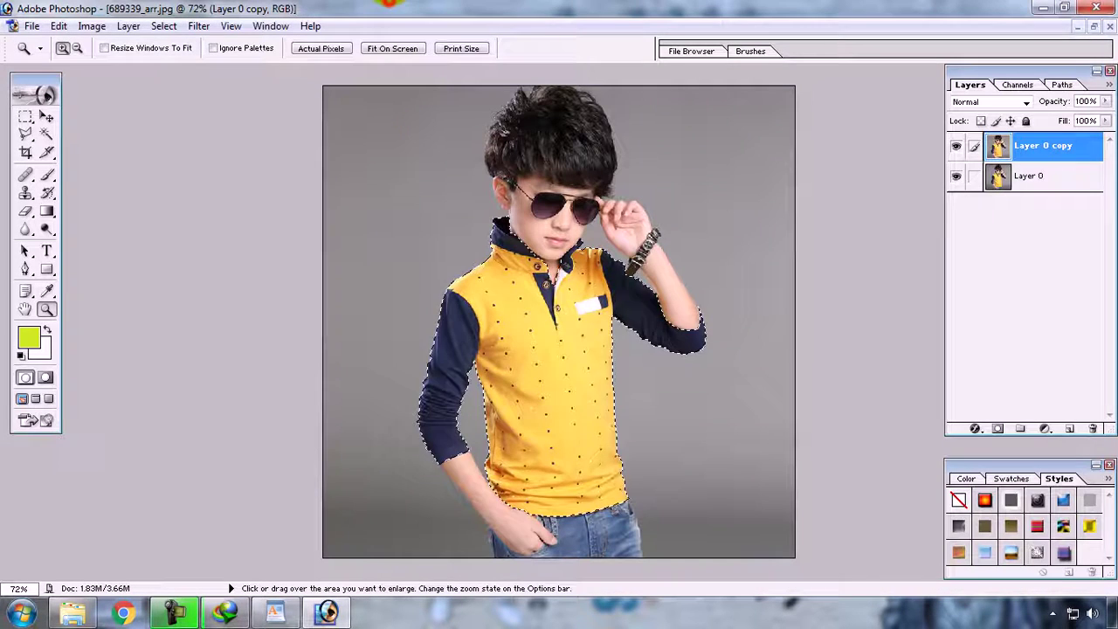
pyautogui.hotkey('ctrl', 'v')
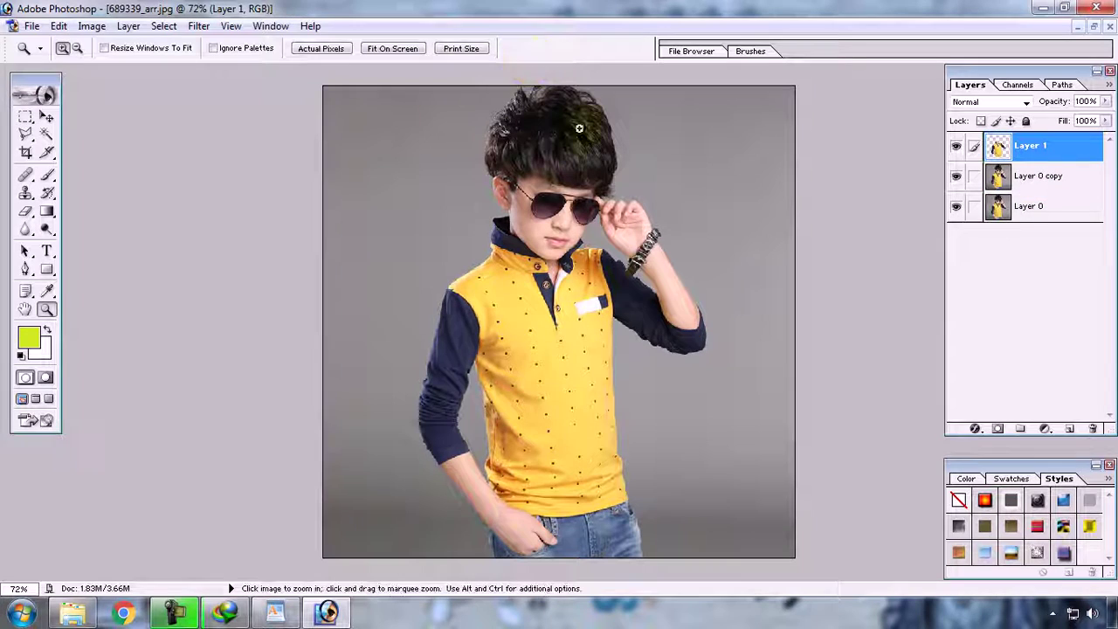
pyautogui.click(957, 206)
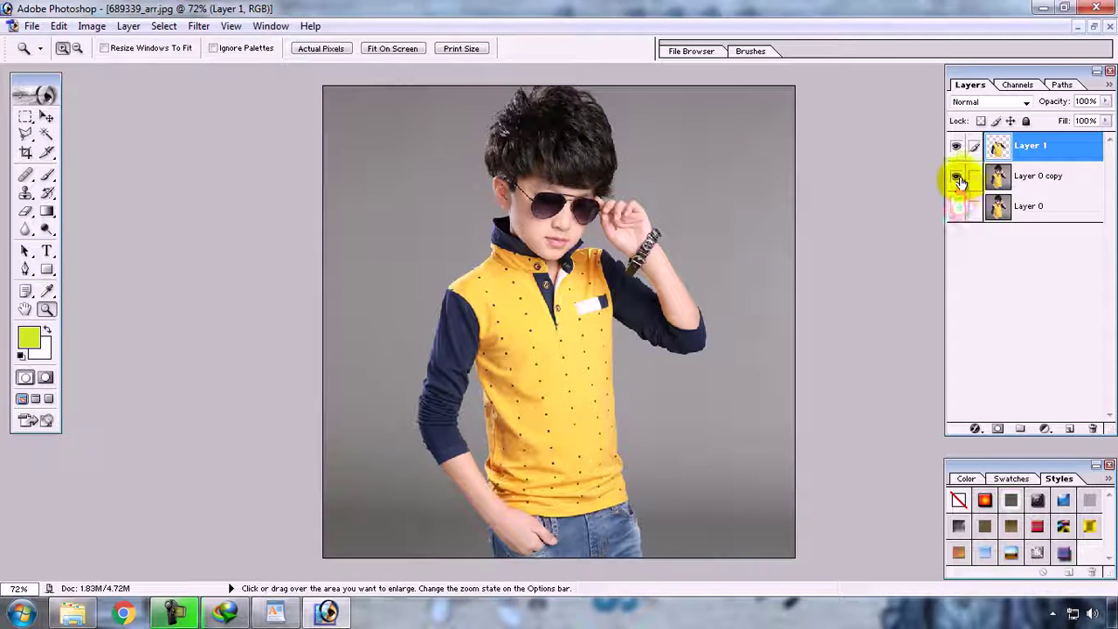
pyautogui.click(956, 175)
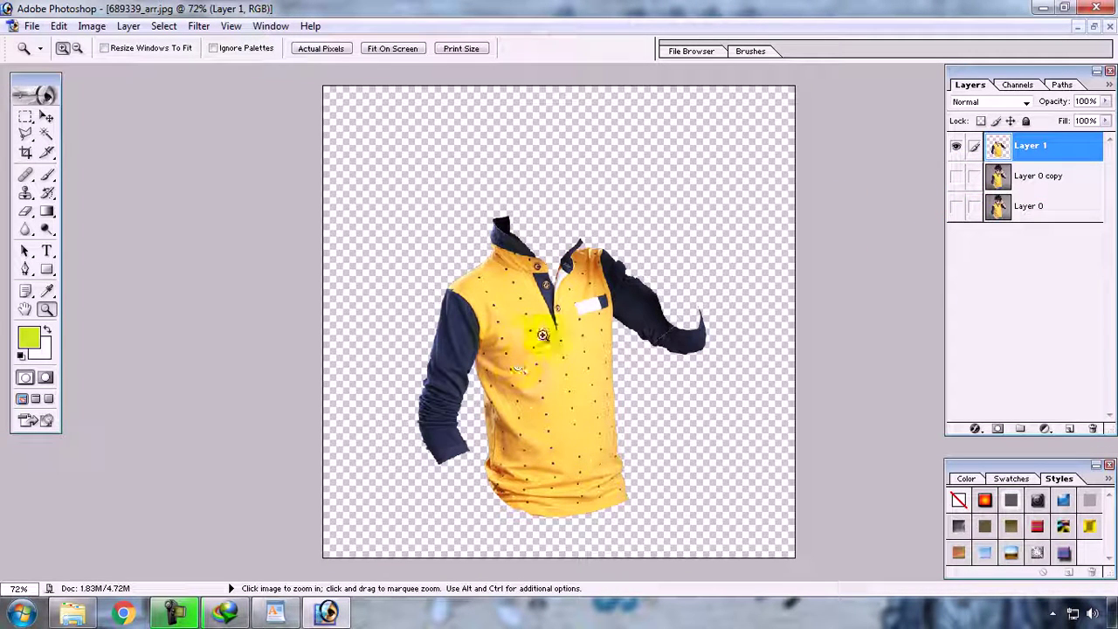
pyautogui.click(957, 175)
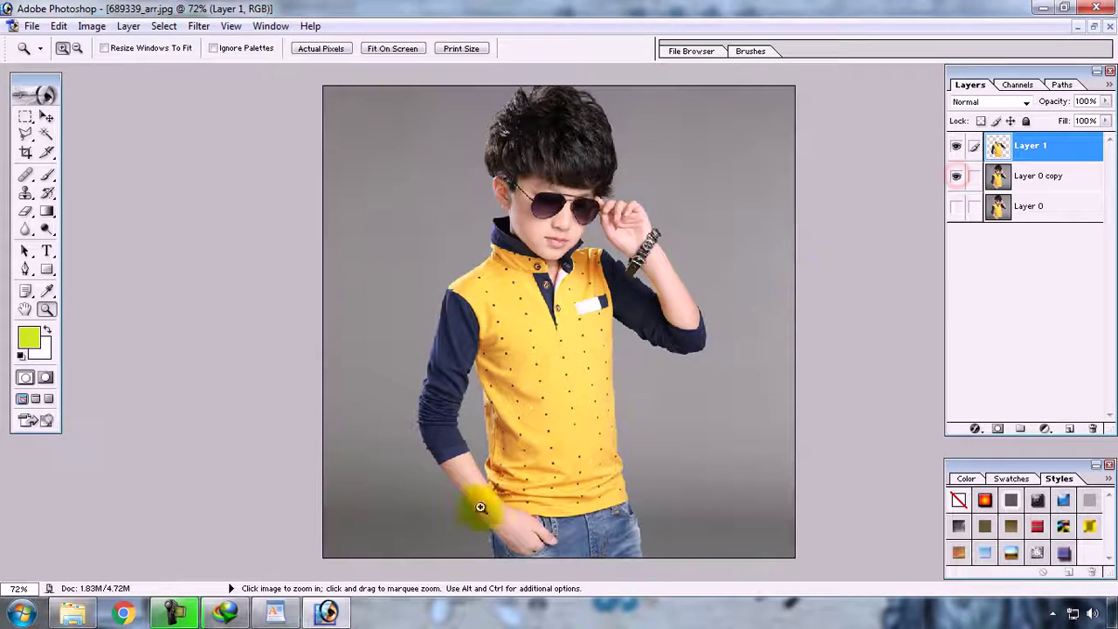
pyautogui.click(275, 612)
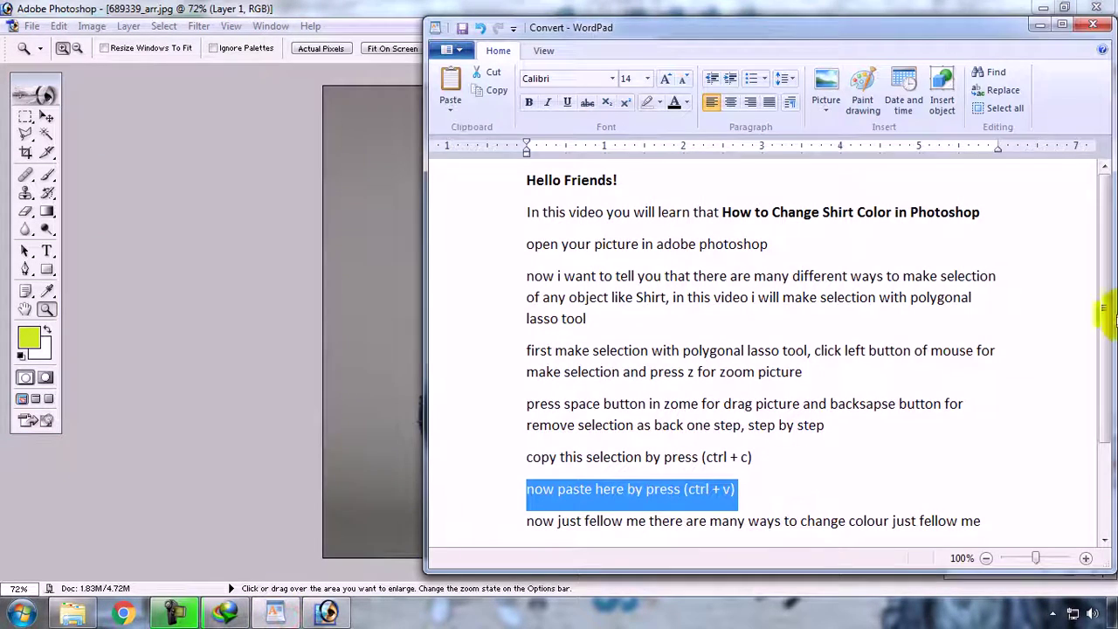
# Scroll the notes down to the colour-change step and return to Photoshop.
pyautogui.moveTo(1107, 318); pyautogui.dragTo(1106, 407)
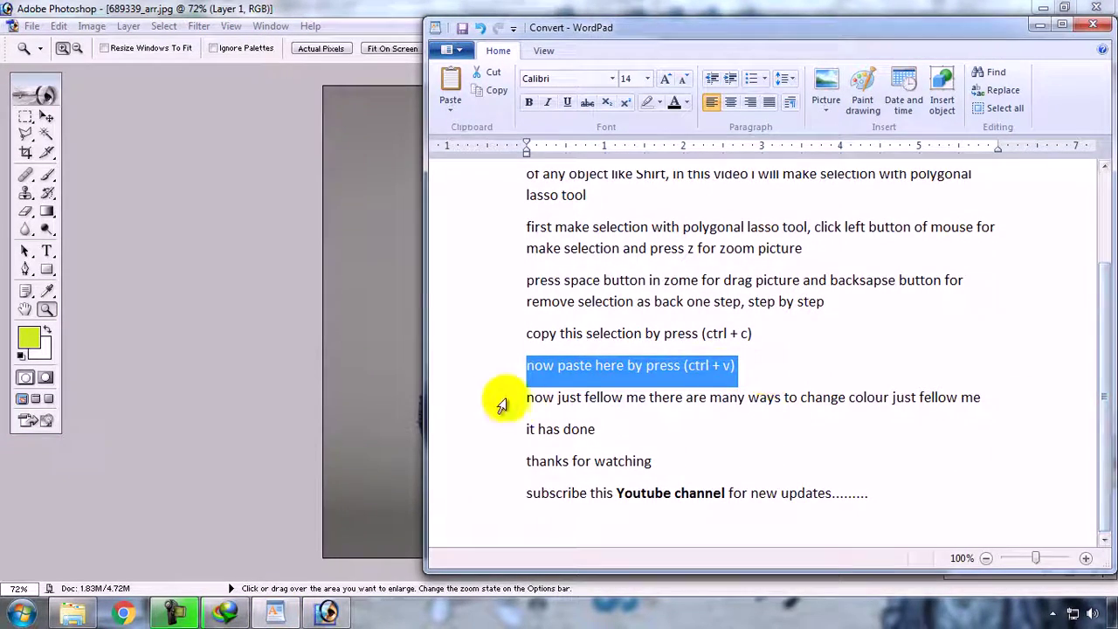
pyautogui.click(470, 399)
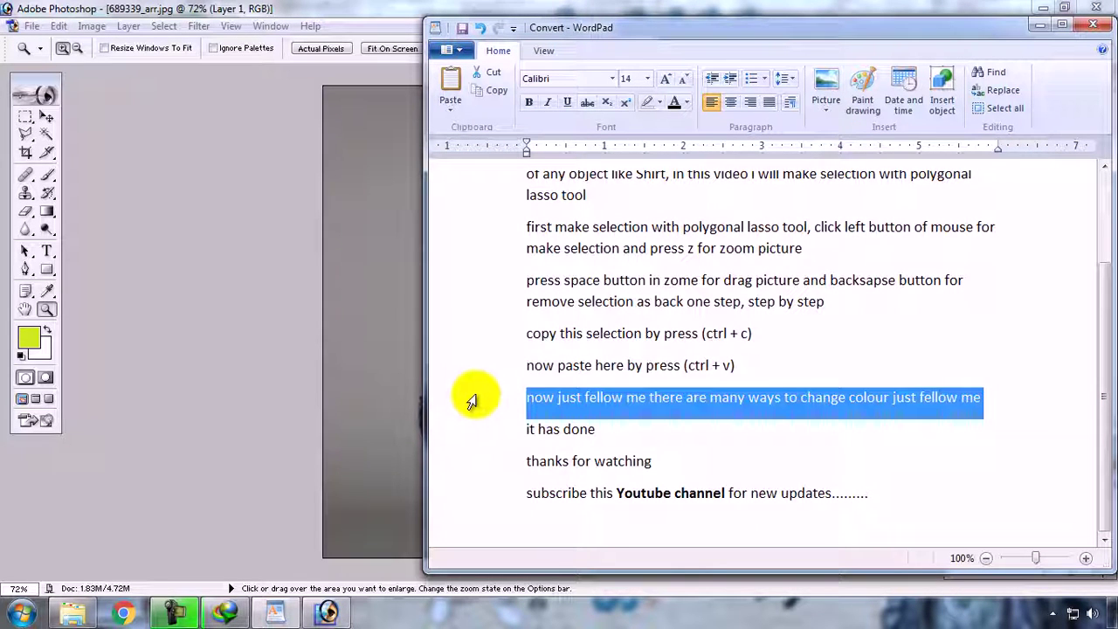
pyautogui.click(402, 8)
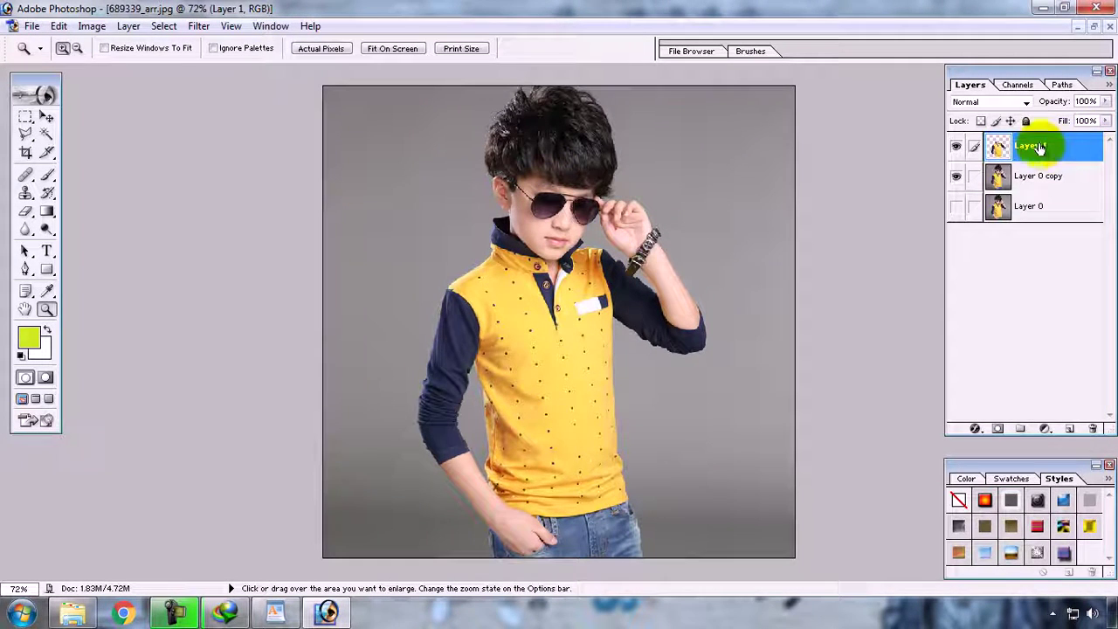
pyautogui.click(92, 26)
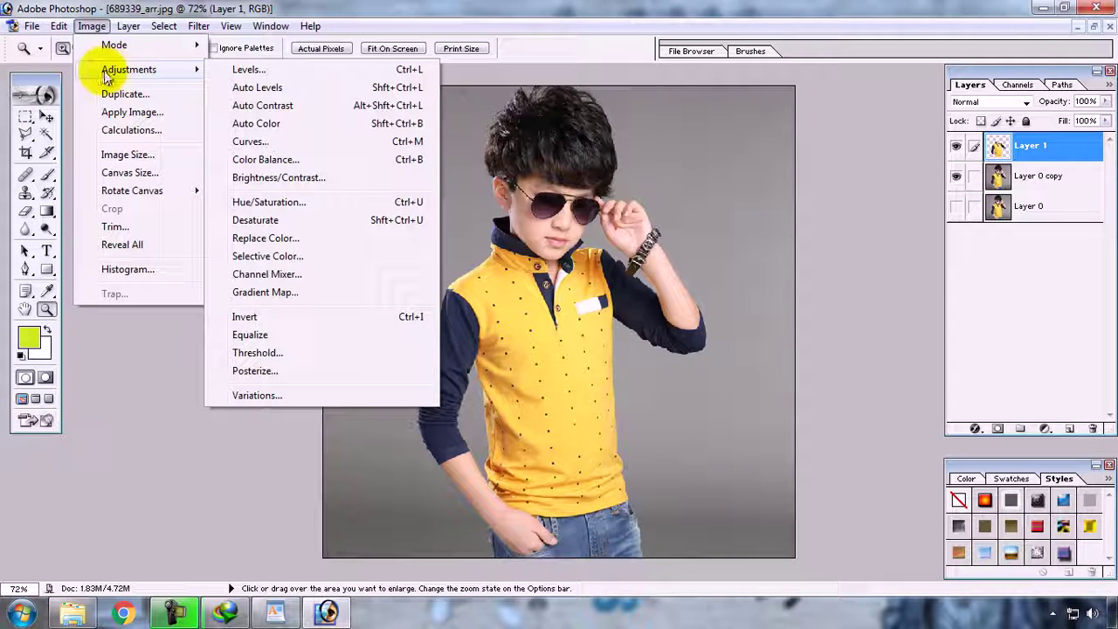
pyautogui.moveTo(128, 69)
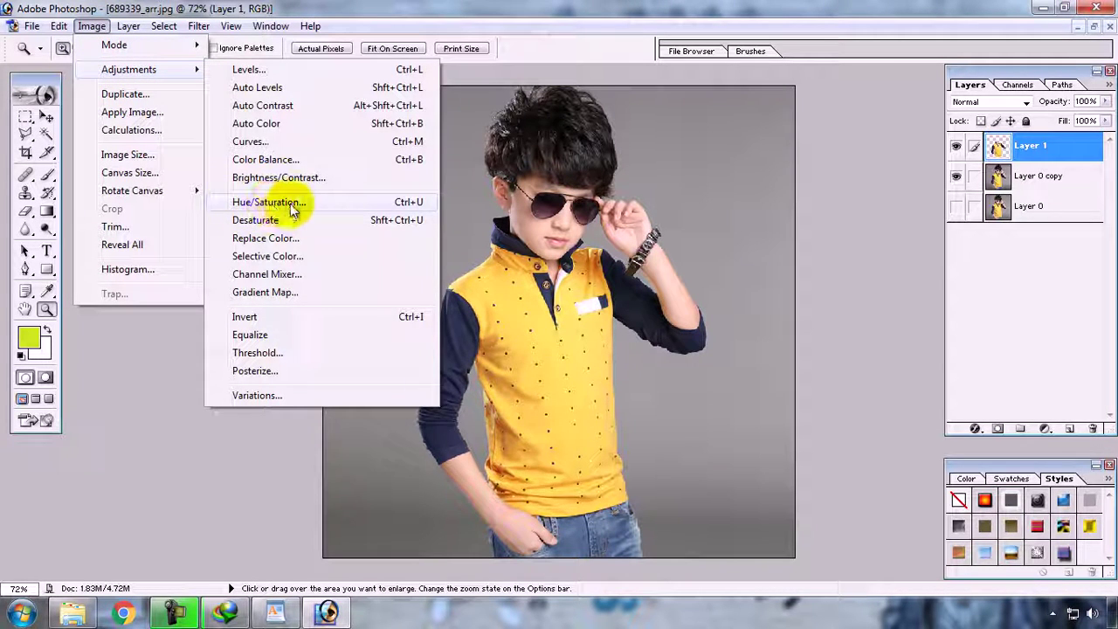
pyautogui.click(292, 204)
pyautogui.moveTo(197, 218); pyautogui.dragTo(229, 220)
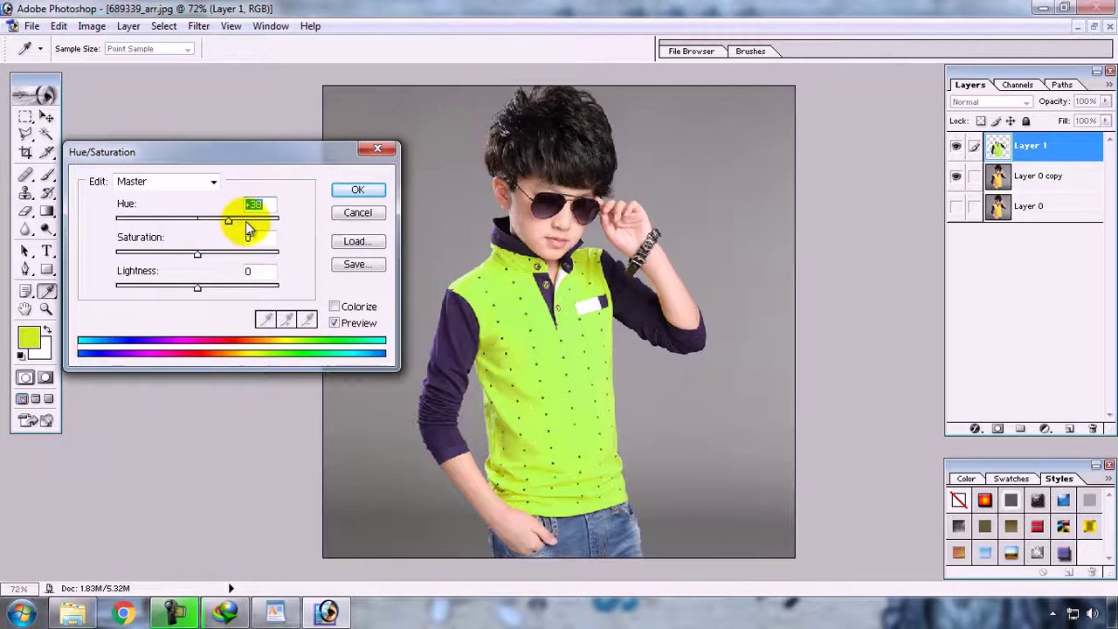
pyautogui.click(247, 221)
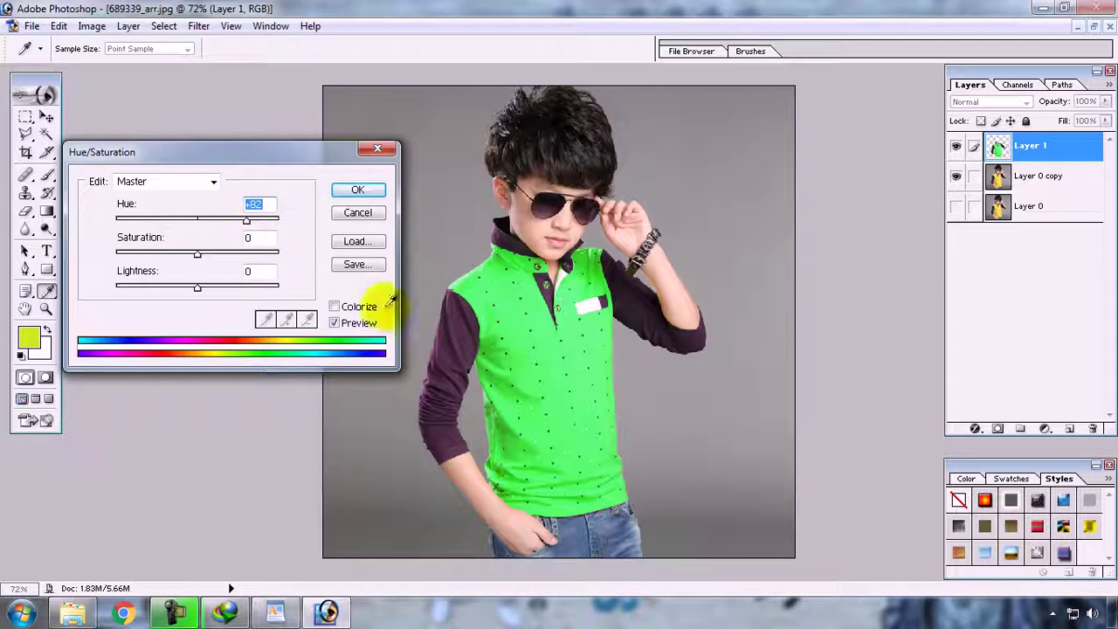
pyautogui.moveTo(247, 219)
pyautogui.mouseDown()
pyautogui.moveTo(273, 219)
pyautogui.moveTo(121, 221)
pyautogui.mouseUp()
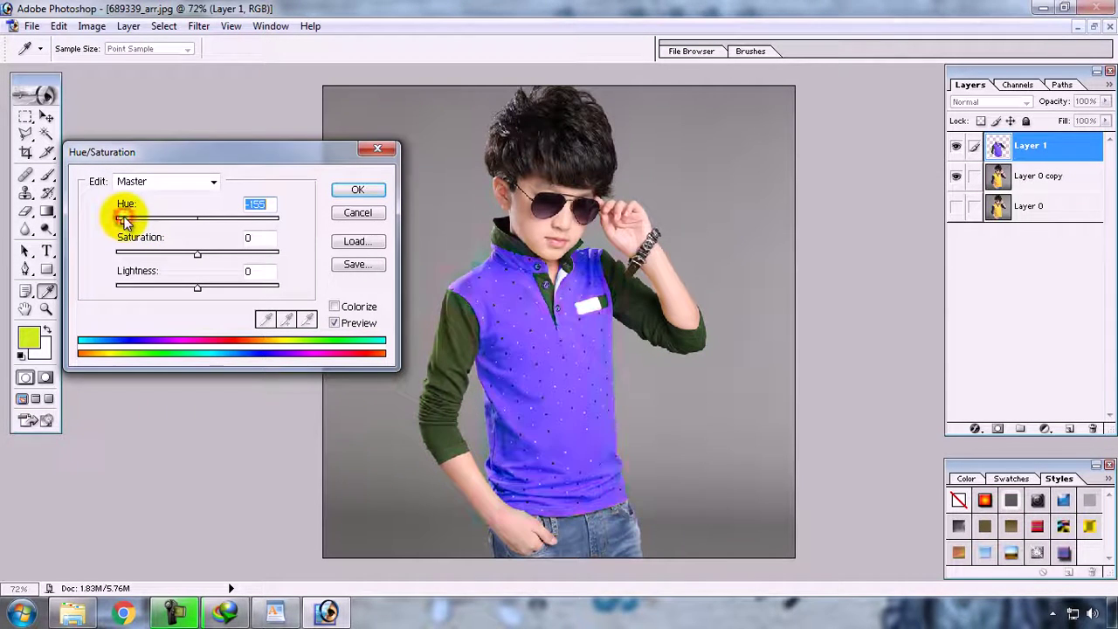
pyautogui.moveTo(198, 253)
pyautogui.mouseDown()
pyautogui.moveTo(137, 251)
pyautogui.moveTo(267, 253)
pyautogui.moveTo(237, 254)
pyautogui.mouseUp()
pyautogui.moveTo(197, 285)
pyautogui.mouseDown()
pyautogui.moveTo(138, 288)
pyautogui.moveTo(255, 288)
pyautogui.moveTo(184, 292)
pyautogui.mouseUp()
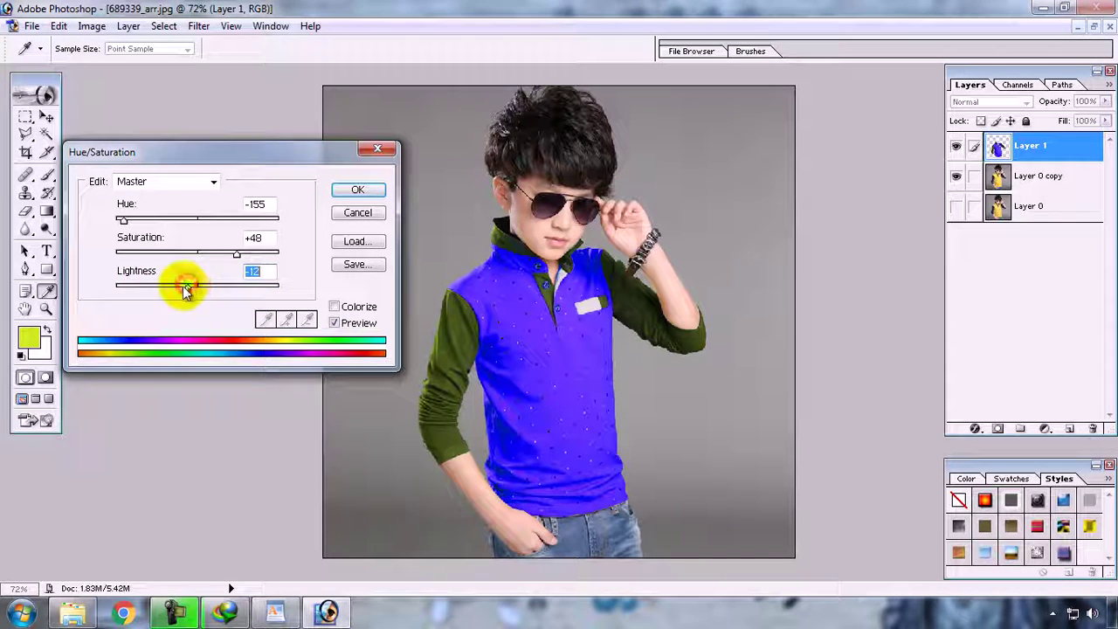
pyautogui.moveTo(210, 251); pyautogui.dragTo(203, 252)
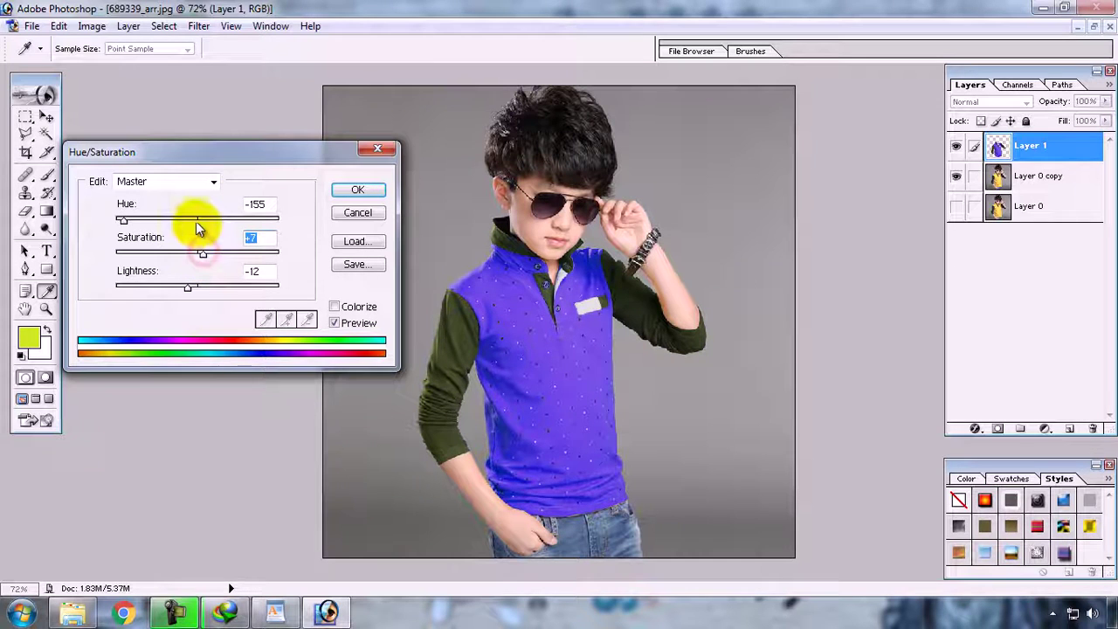
pyautogui.click(186, 219)
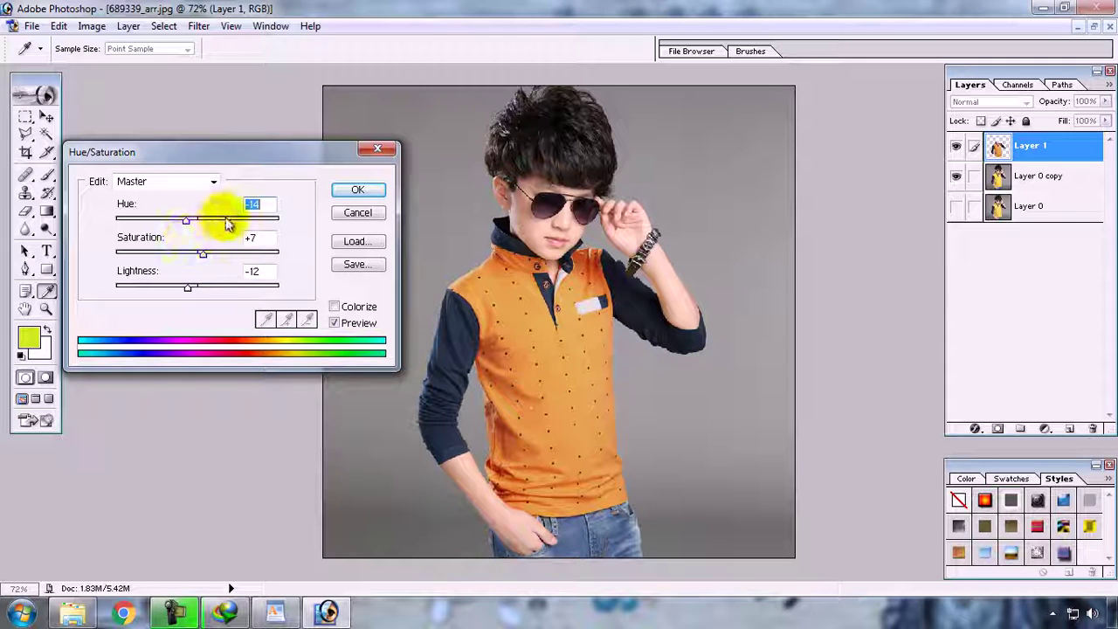
pyautogui.moveTo(186, 219); pyautogui.dragTo(249, 221)
pyautogui.click(343, 193)
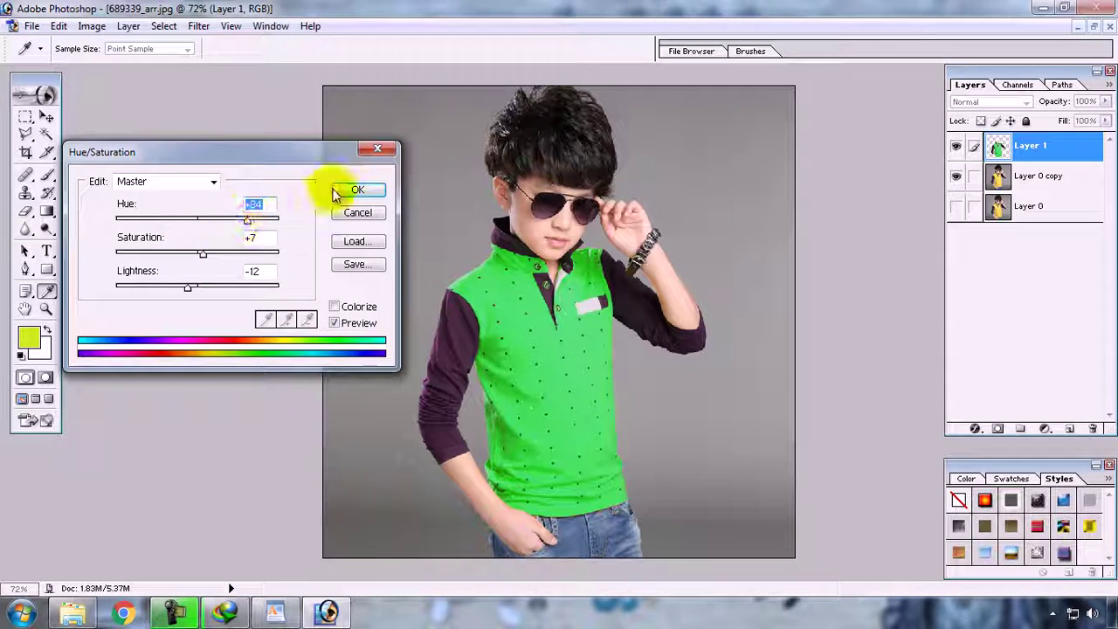
pyautogui.click(357, 212)
pyautogui.press('z')
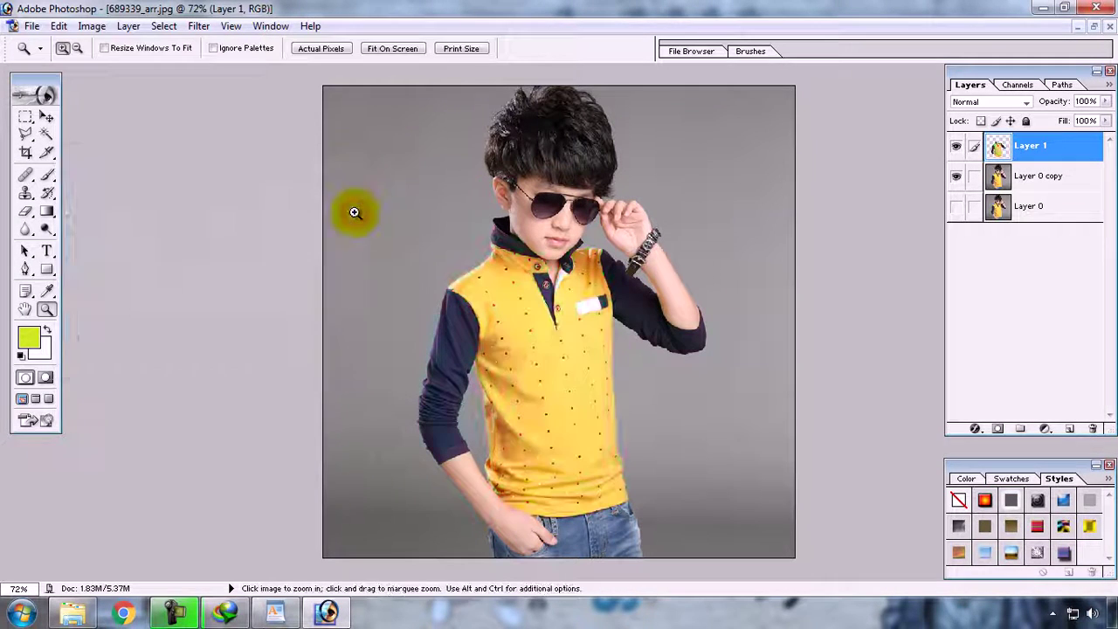
pyautogui.click(94, 28)
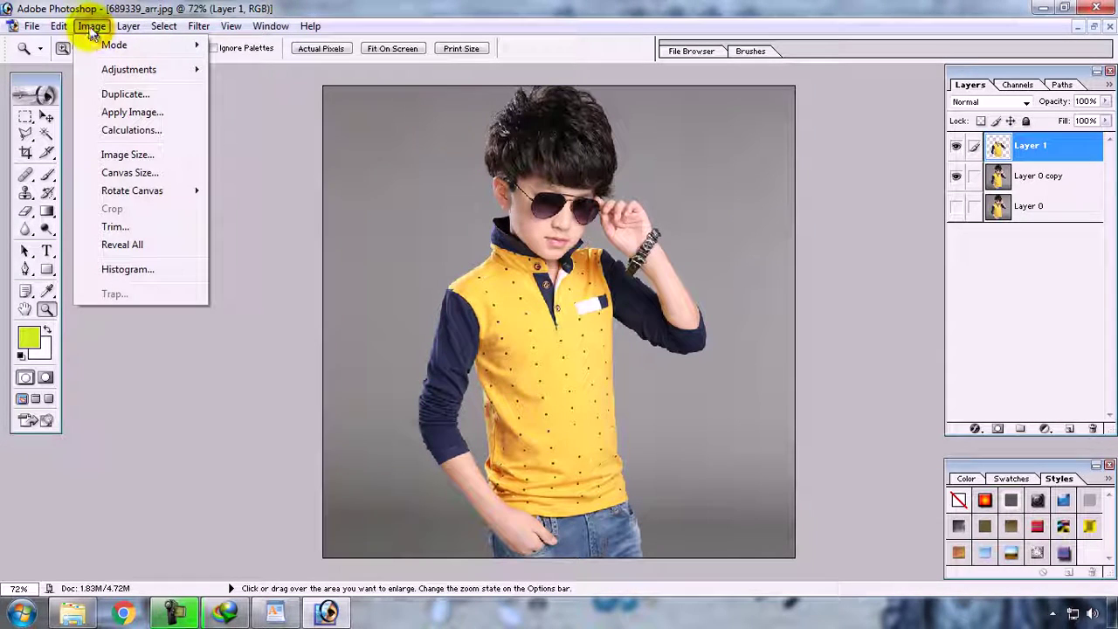
pyautogui.moveTo(129, 69)
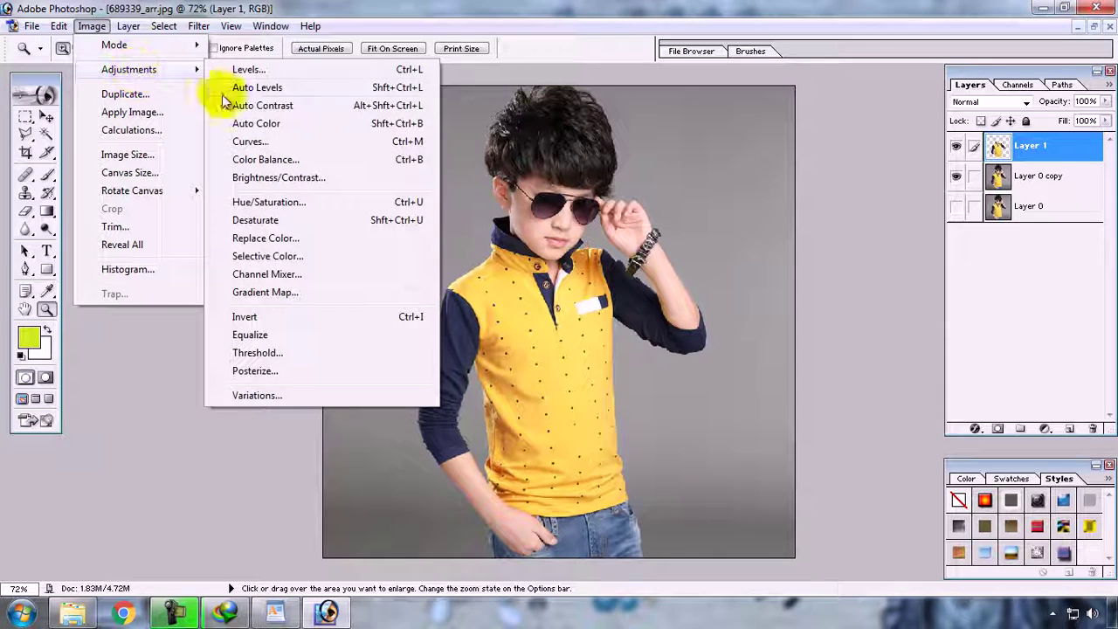
pyautogui.click(296, 160)
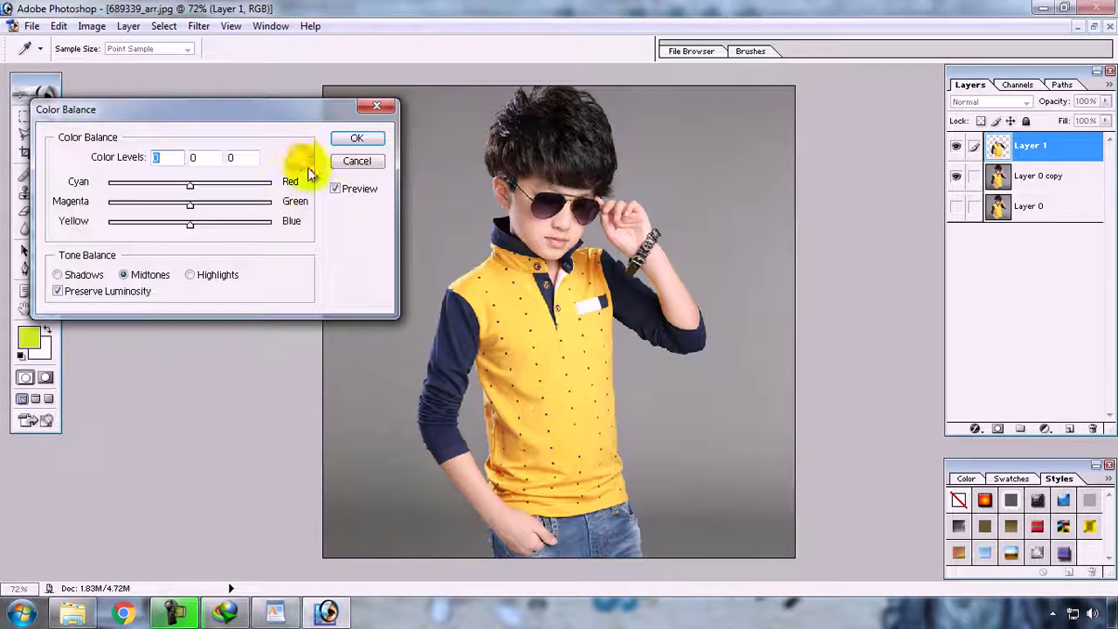
pyautogui.moveTo(190, 185)
pyautogui.mouseDown()
pyautogui.moveTo(203, 185)
pyautogui.moveTo(132, 190)
pyautogui.moveTo(184, 213)
pyautogui.moveTo(148, 210)
pyautogui.moveTo(251, 206)
pyautogui.mouseUp()
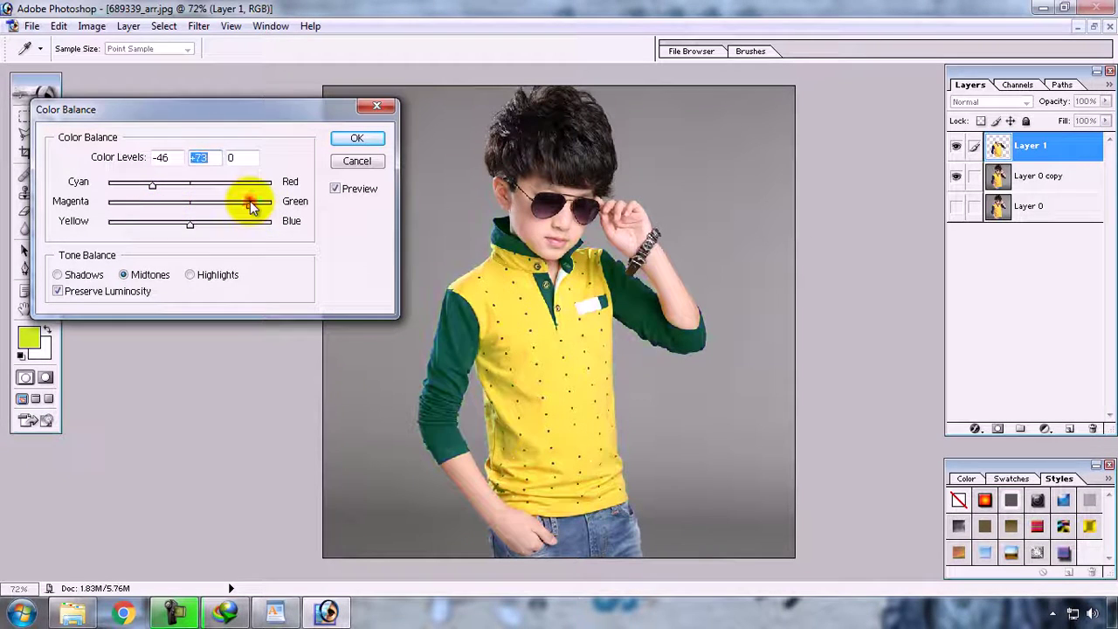
pyautogui.moveTo(166, 229); pyautogui.dragTo(123, 224)
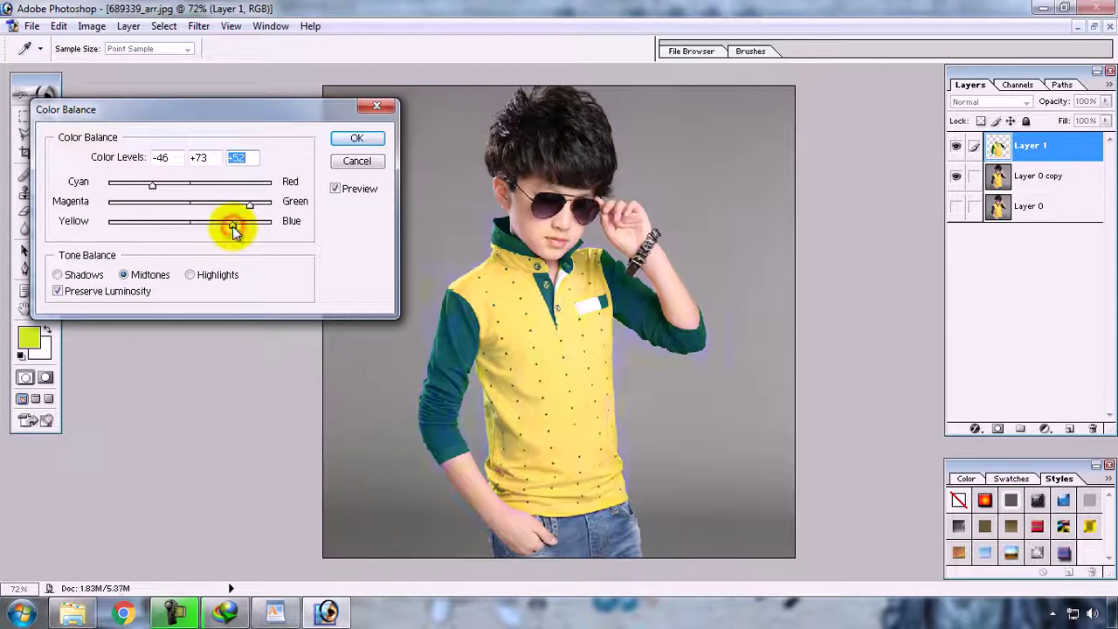
pyautogui.click(356, 161)
pyautogui.press('z')
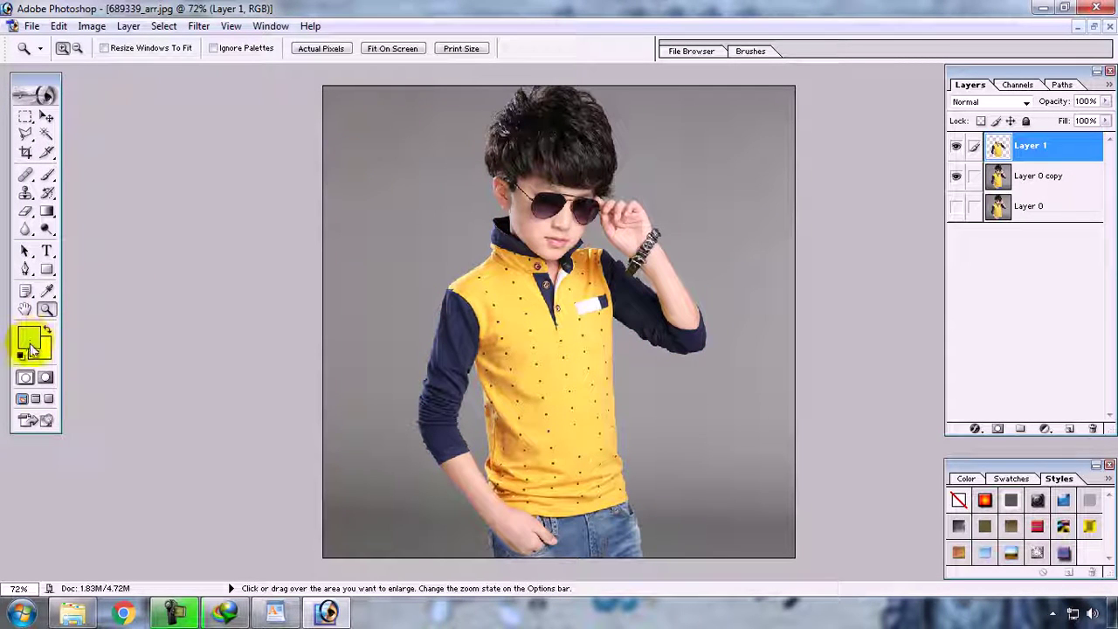
# Set the foreground colour to blue 4D2EE8.
pyautogui.click(30, 342)
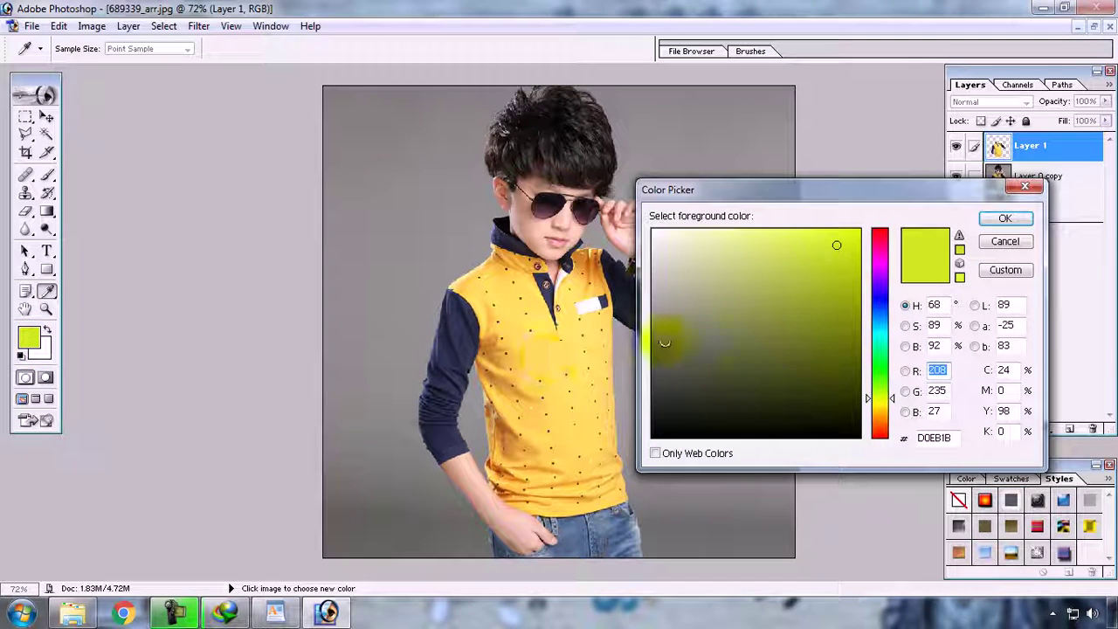
pyautogui.moveTo(884, 247); pyautogui.dragTo(883, 297)
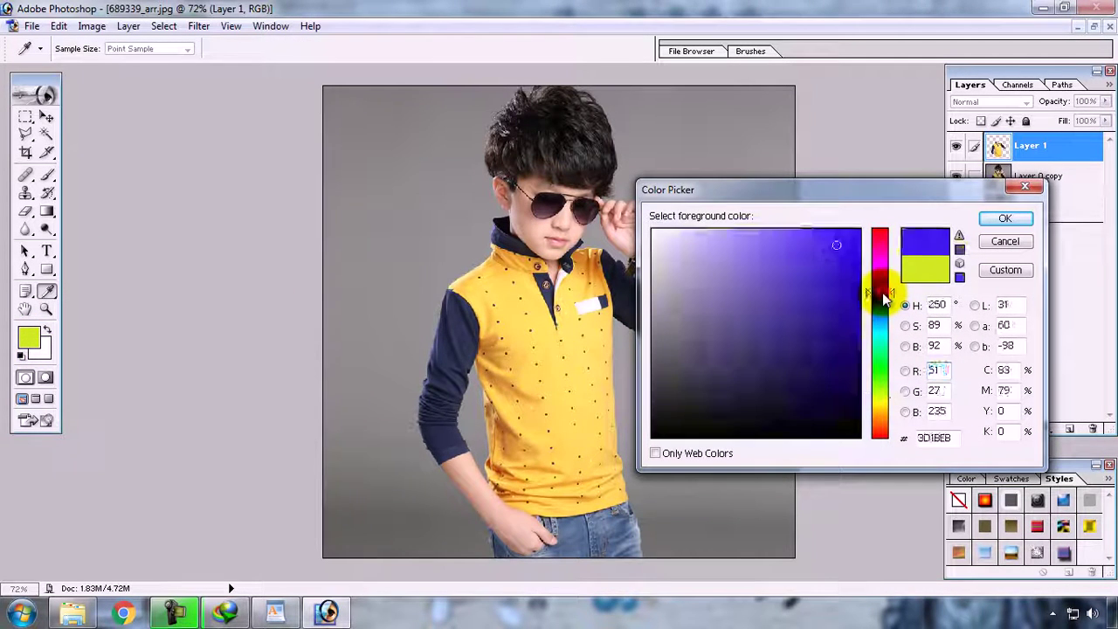
pyautogui.click(815, 244)
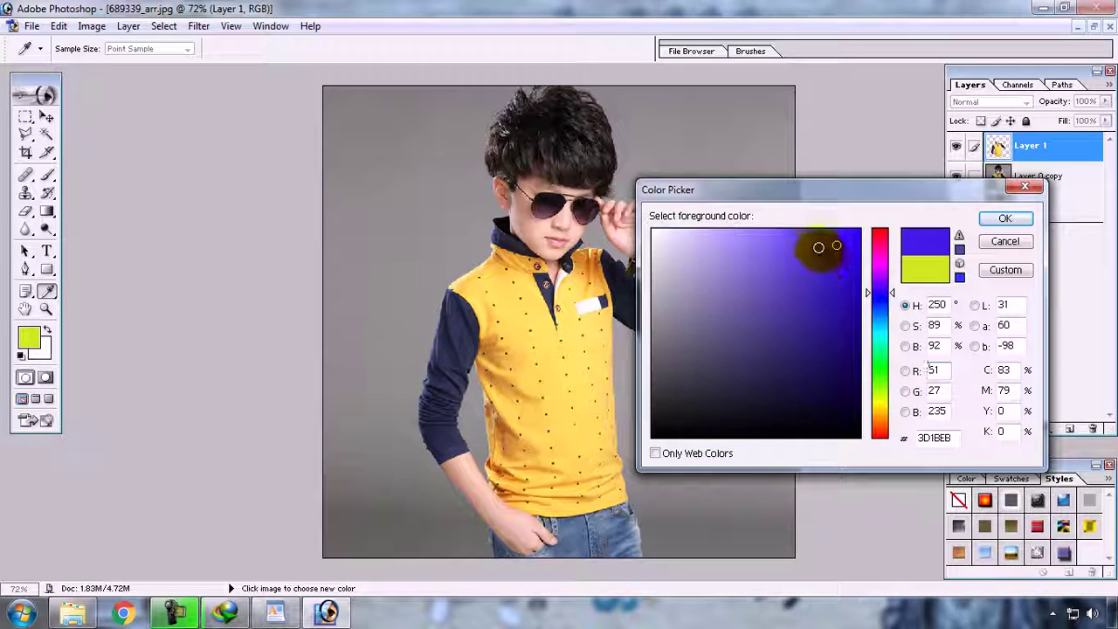
pyautogui.click(1005, 218)
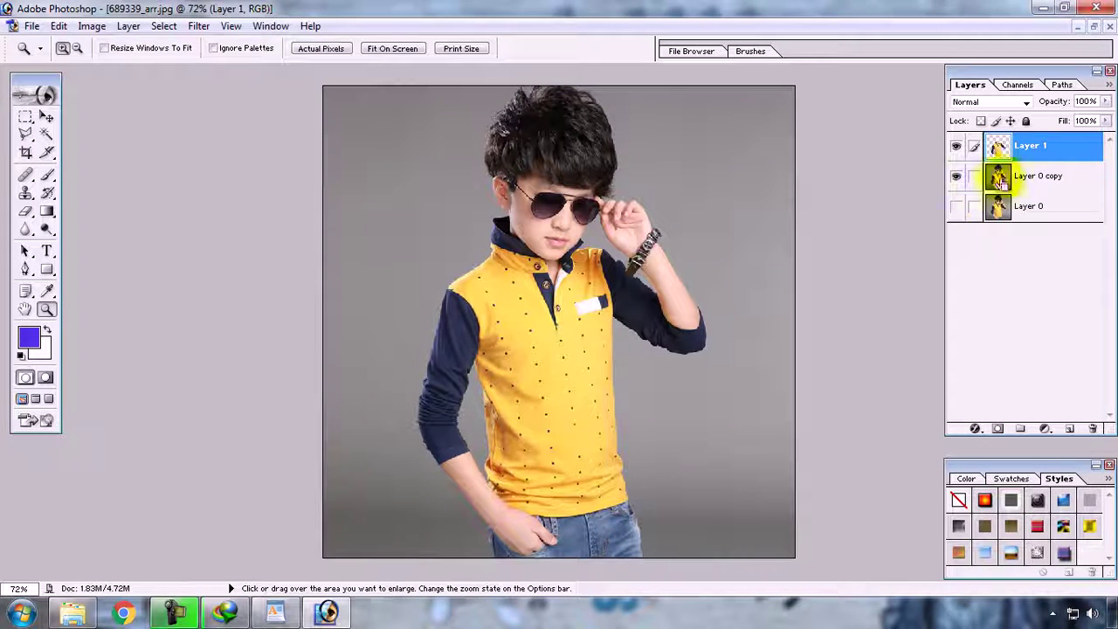
# Fill the Layer 1 shirt outline with the blue foreground and deselect.
pyautogui.keyDown('ctrl'); pyautogui.click(1048, 145); pyautogui.keyUp('ctrl')
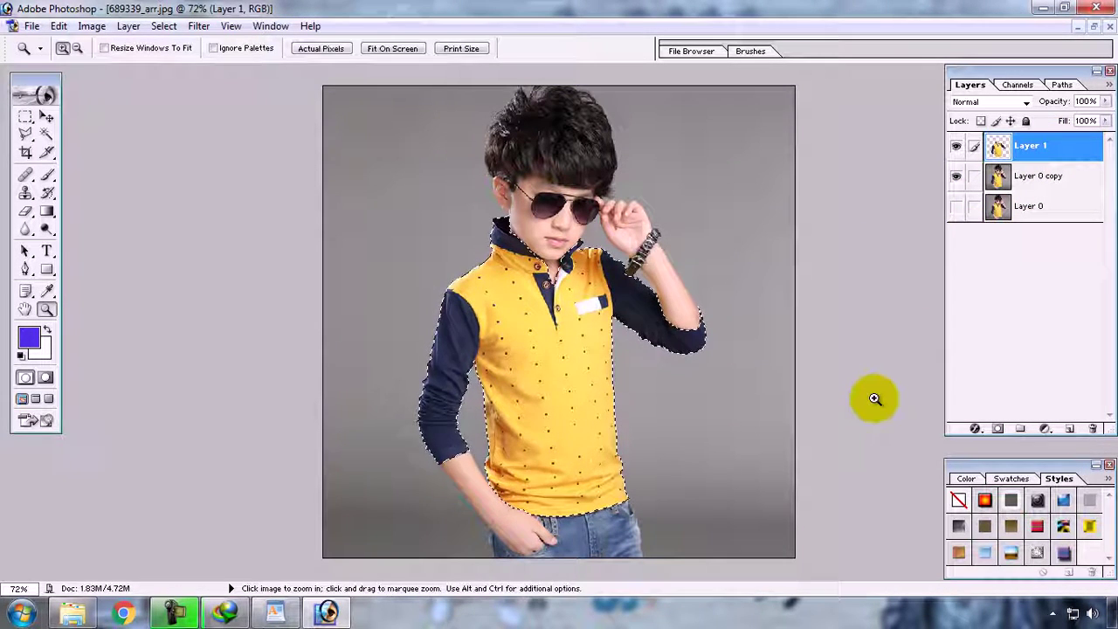
pyautogui.hotkey('alt', 'BackSpace')
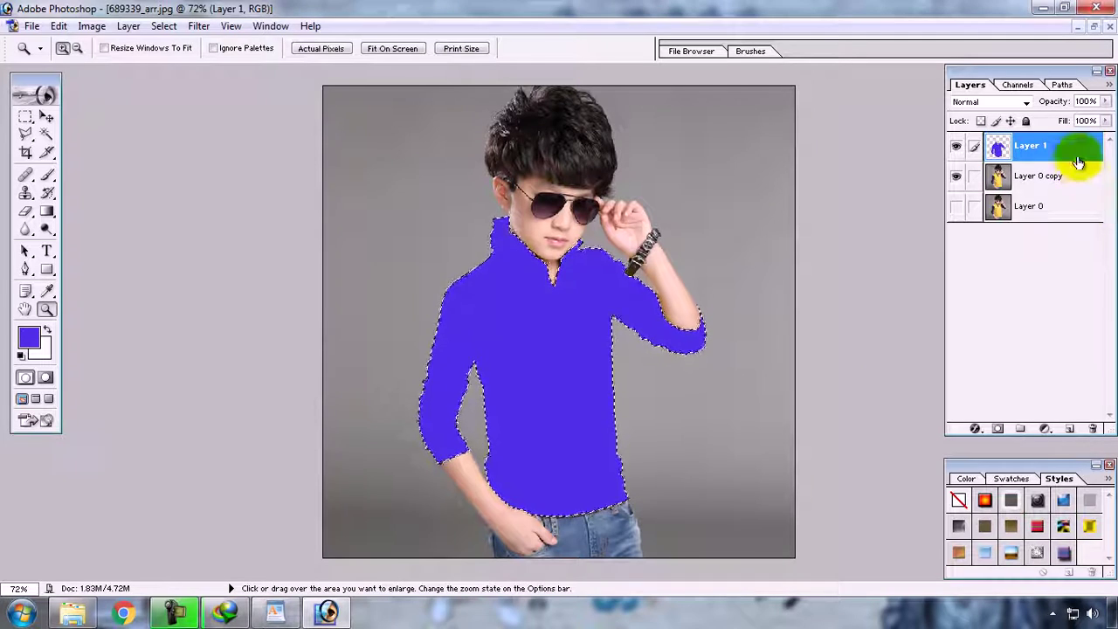
pyautogui.hotkey('ctrl', 'd')
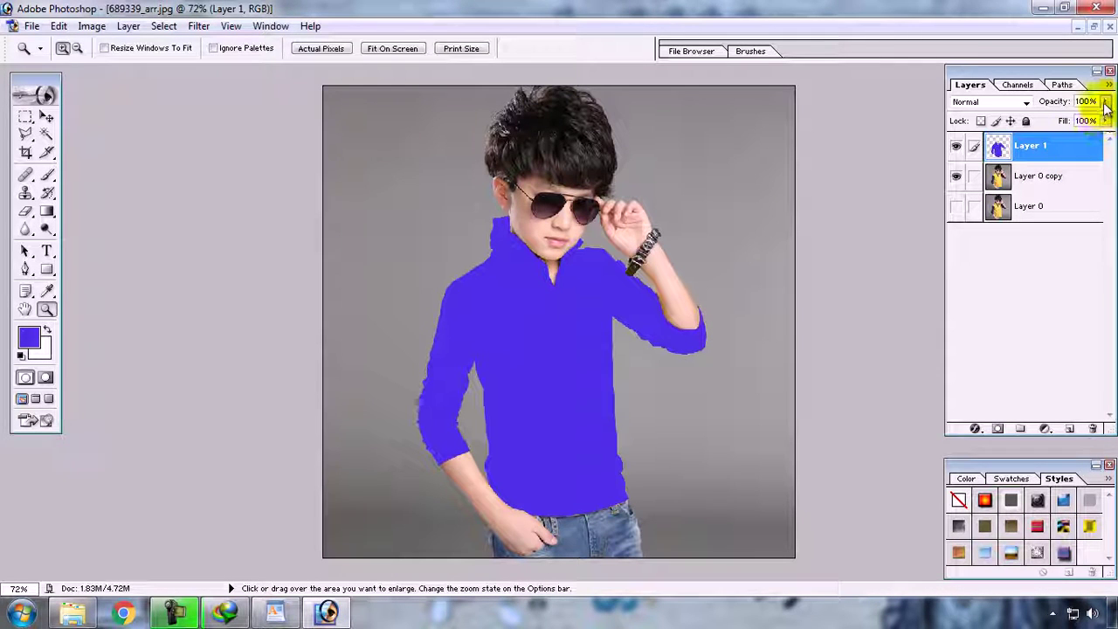
# Set the blue Layer 1 to 26% opacity and Overlay blend mode, then return to WordPad notes.
pyautogui.moveTo(1106, 103); pyautogui.dragTo(1035, 120)
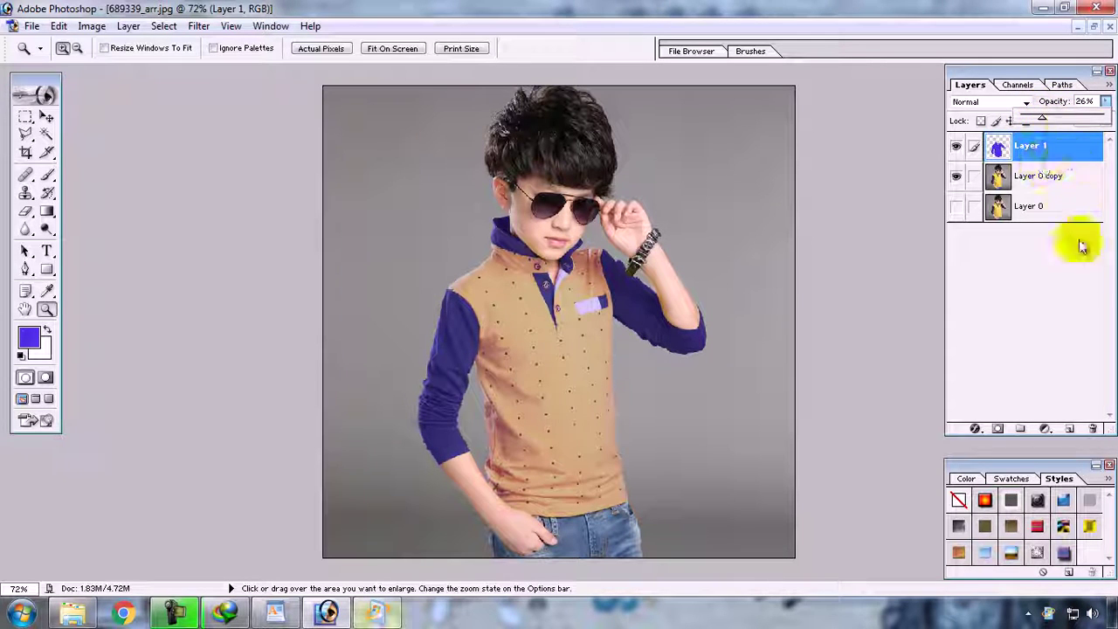
pyautogui.click(1027, 103)
pyautogui.press('Down')
pyautogui.press('Return')
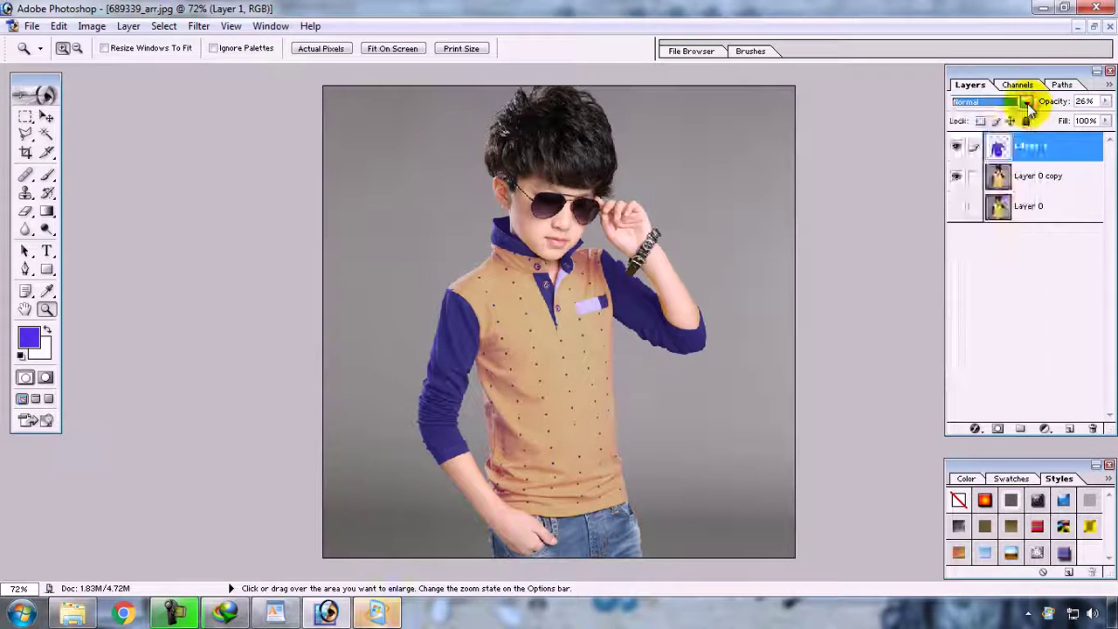
pyautogui.press('Down')
pyautogui.press('Down')
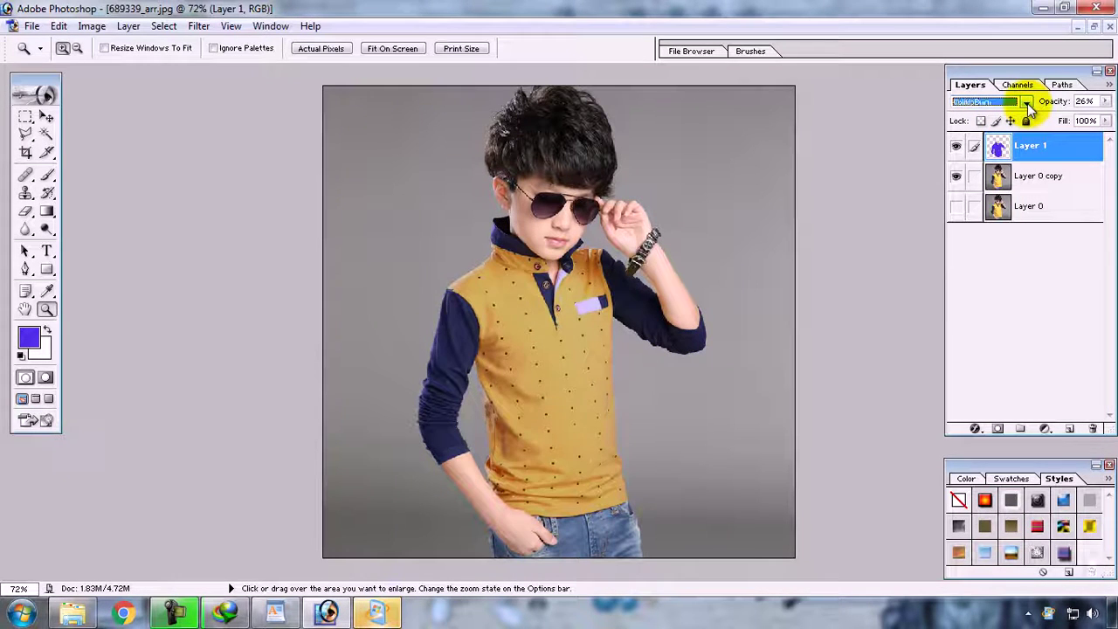
pyautogui.press('Down')
pyautogui.press('Down')
pyautogui.press('Down')
pyautogui.press('Down')
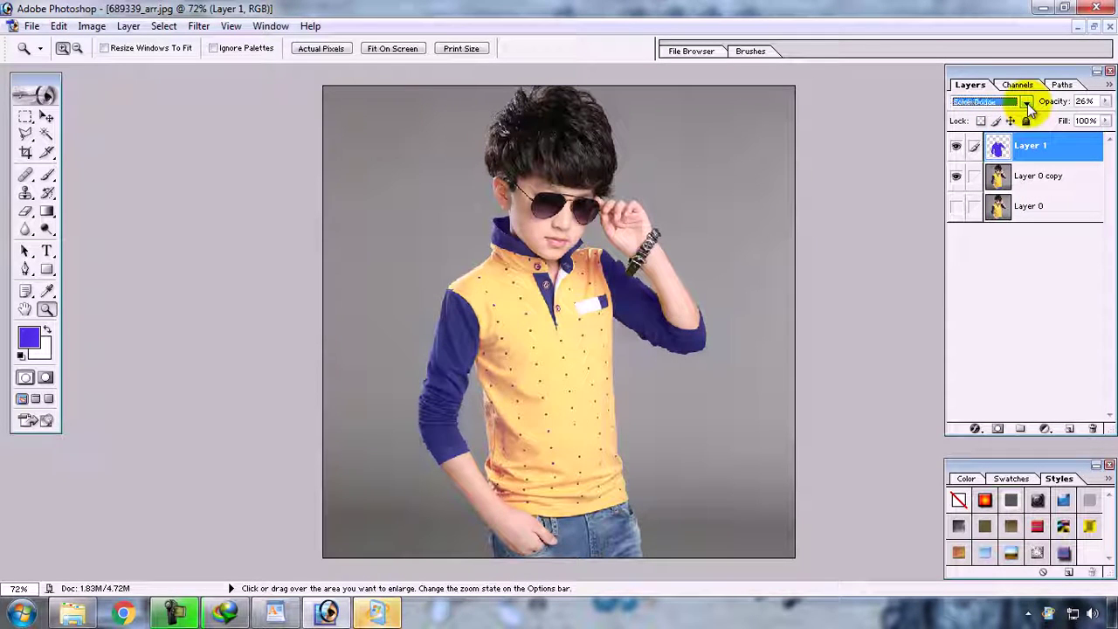
pyautogui.press('Down')
pyautogui.press('Down')
pyautogui.press('Down')
pyautogui.press('Down')
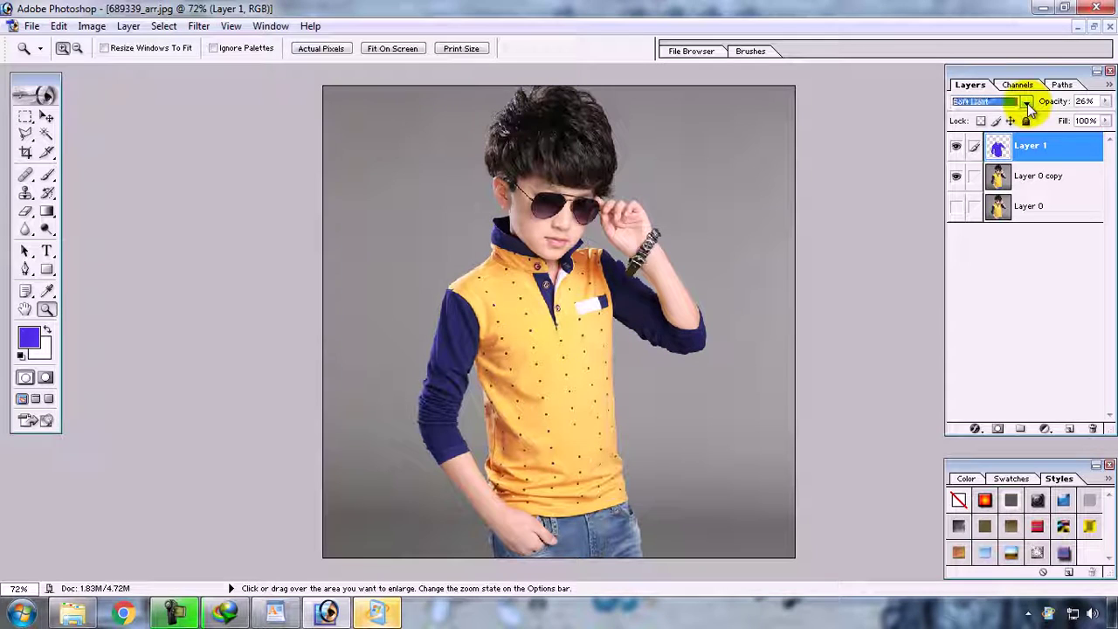
pyautogui.press('Down')
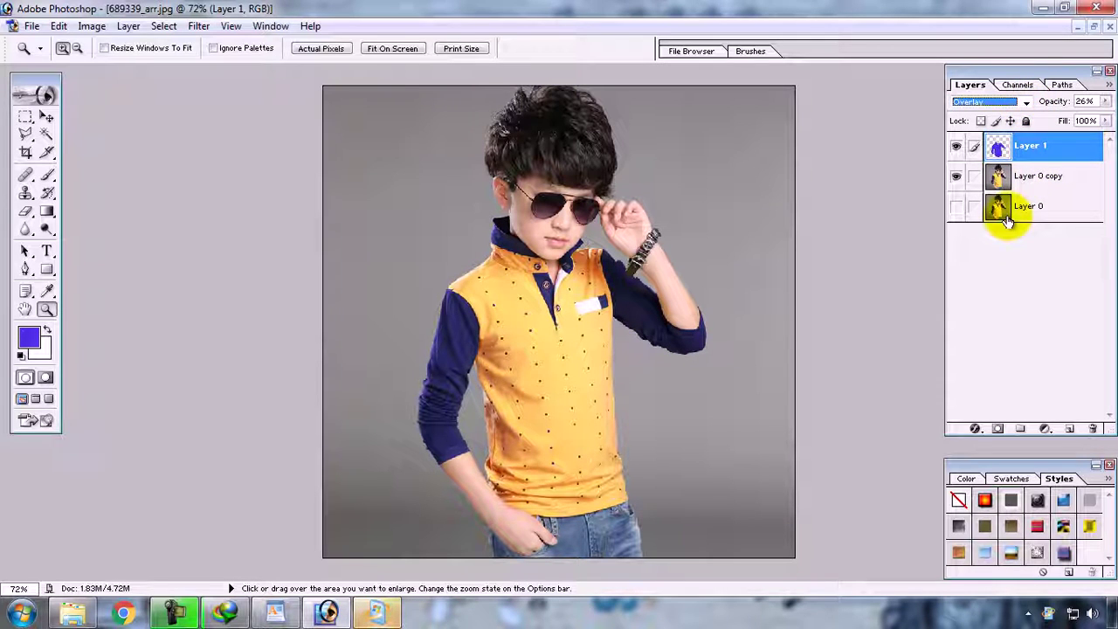
pyautogui.click(275, 614)
pyautogui.click(472, 436)
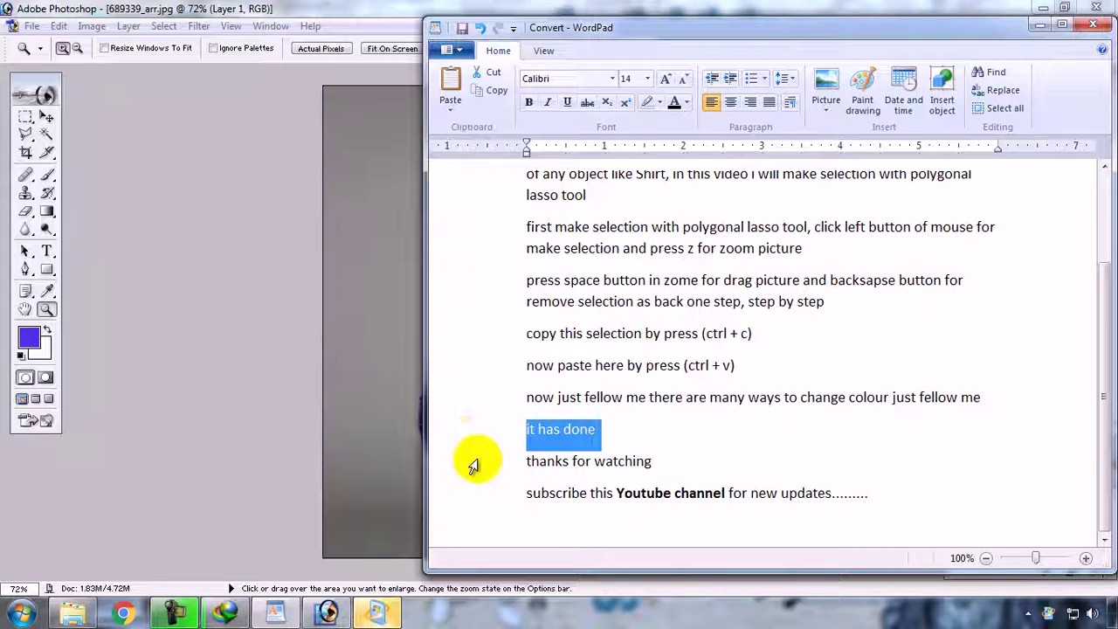
pyautogui.click(472, 463)
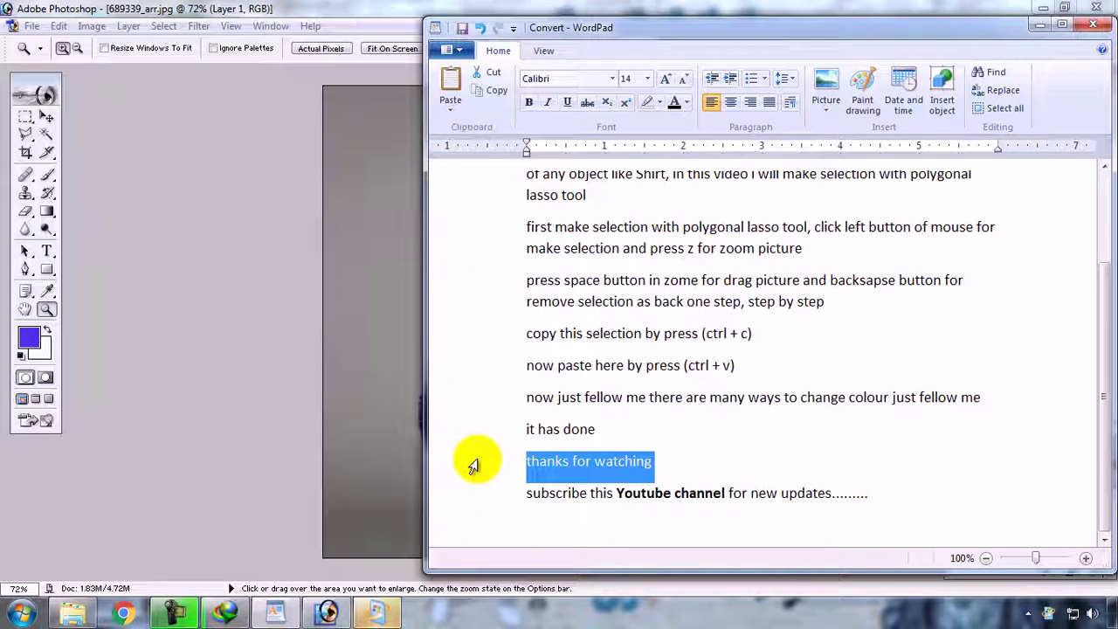
pyautogui.click(469, 492)
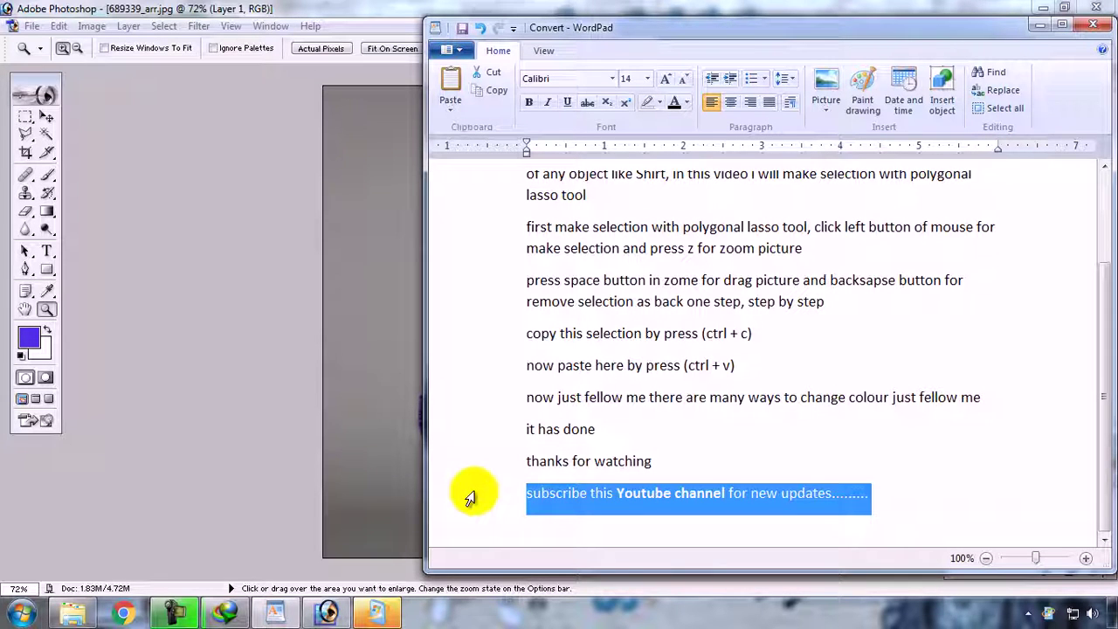